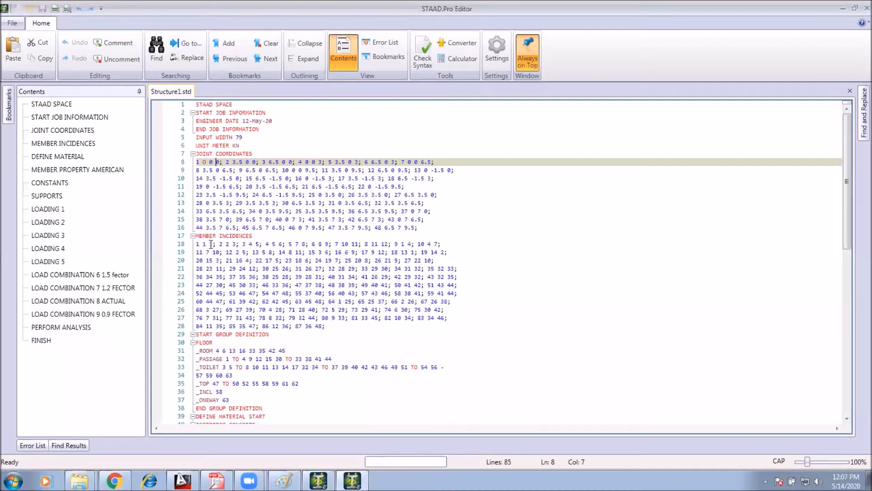
# Add member 88 between joints 35 and 48 to the member incidences, then save and close the input file
pyautogui.click(203, 244)
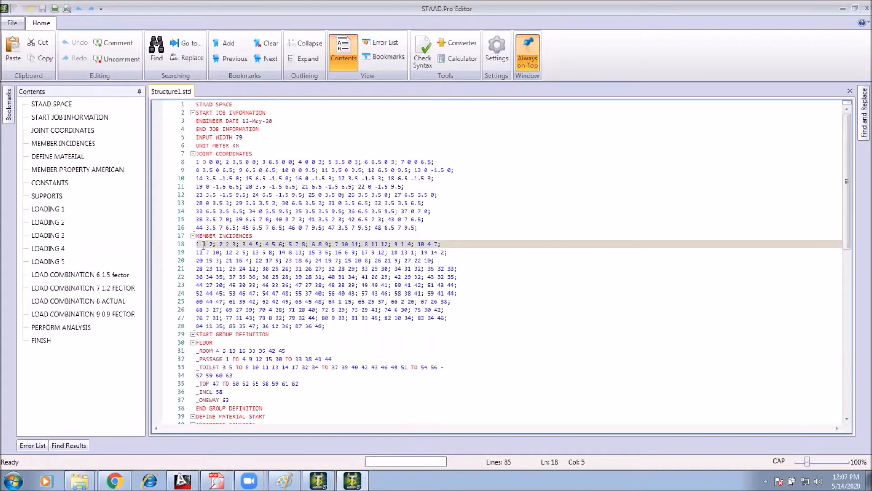
pyautogui.click(197, 246)
pyautogui.click(329, 330)
pyautogui.write('88')
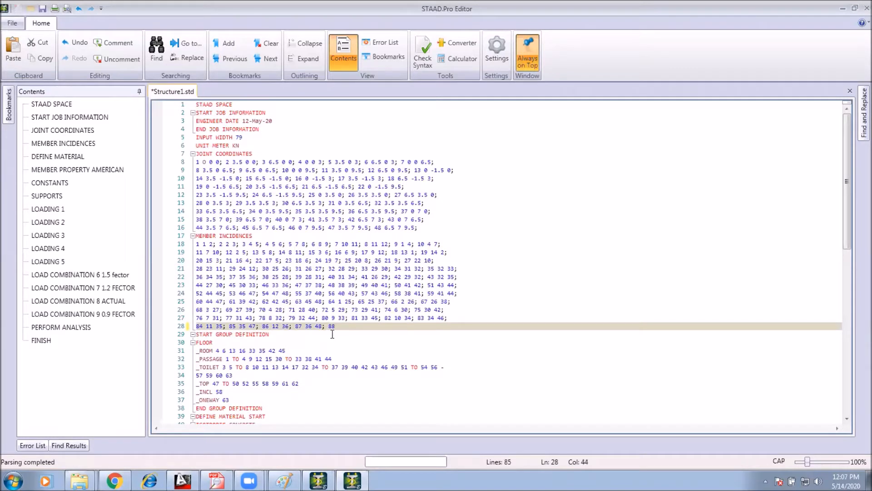
pyautogui.write(' 35 48;')
pyautogui.moveTo(362, 326); pyautogui.dragTo(330, 326)
pyautogui.click(865, 8)
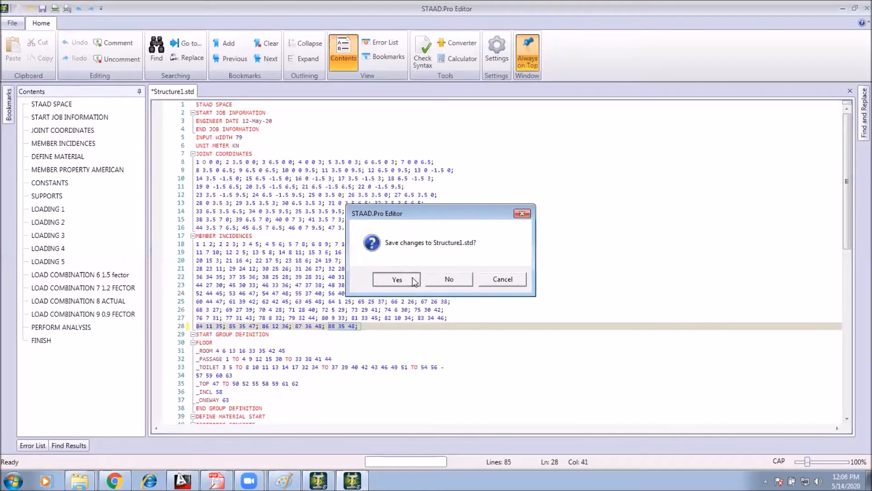
pyautogui.click(395, 278)
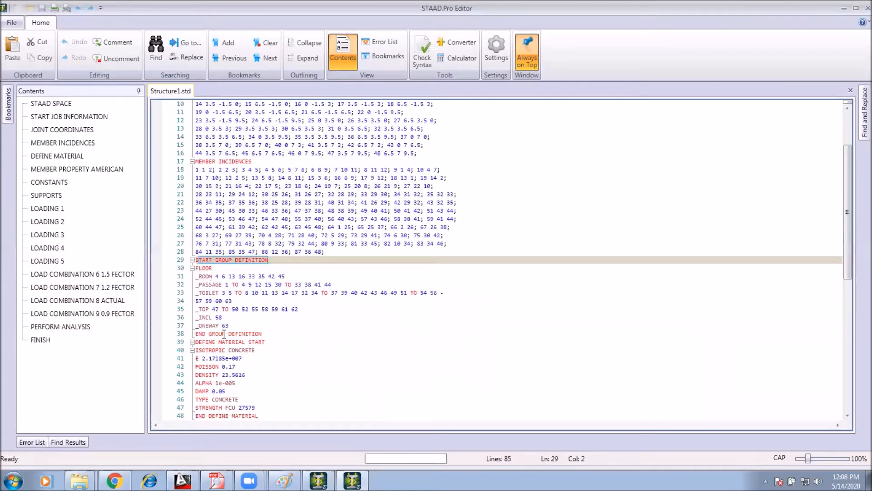
pyautogui.write('TOILET')
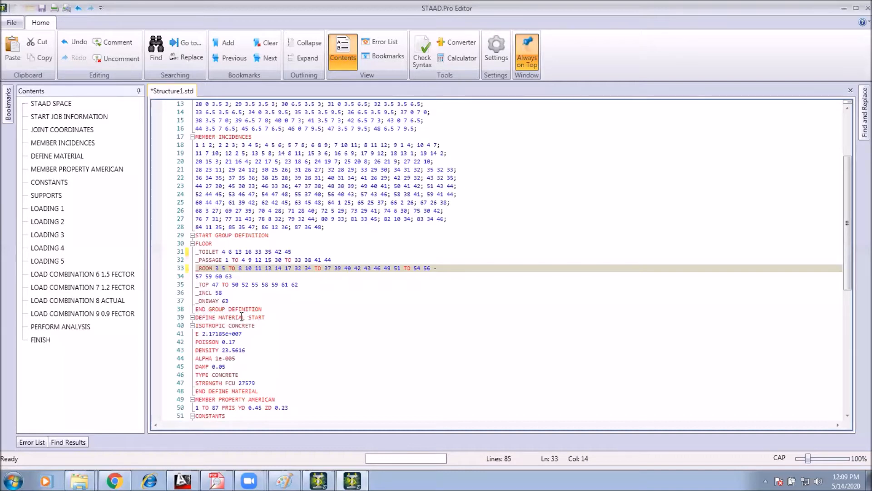
# Review the concrete density in the material definition and the commands from the floor groups to the constants
pyautogui.scroll(-2, 239, 300)
pyautogui.click(244, 301)
pyautogui.doubleClick(224, 301)
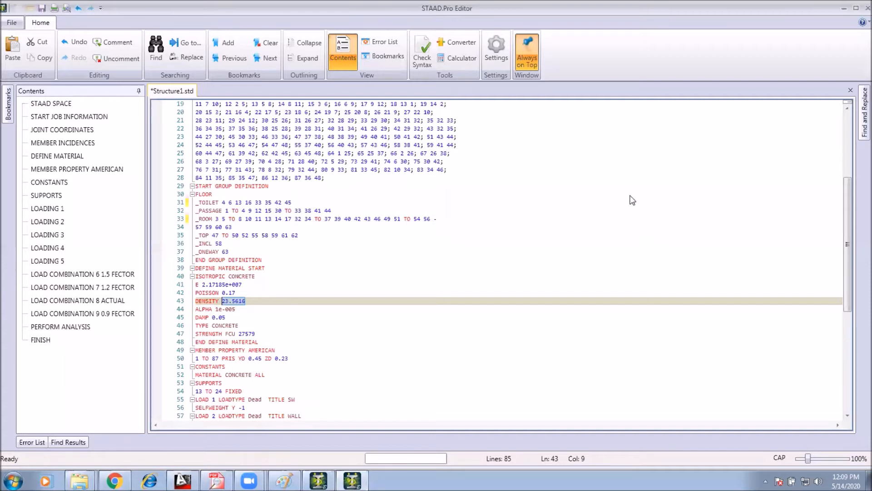
pyautogui.press('End')
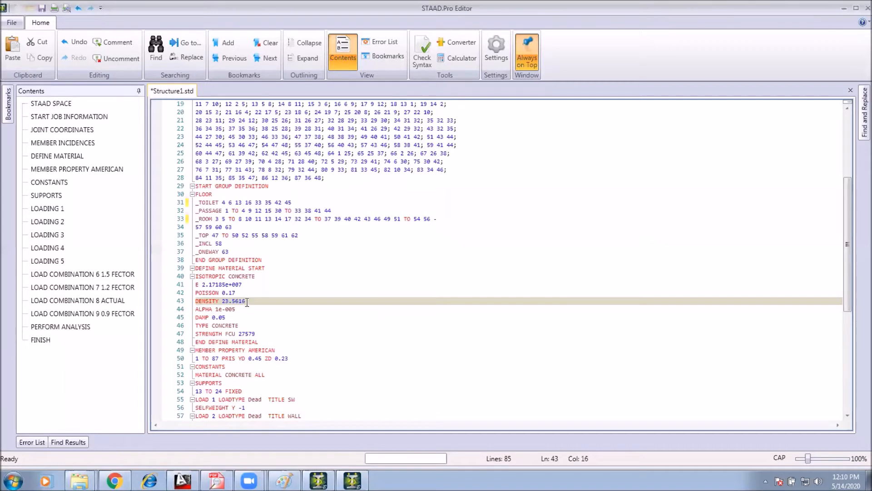
pyautogui.moveTo(244, 302); pyautogui.dragTo(224, 304)
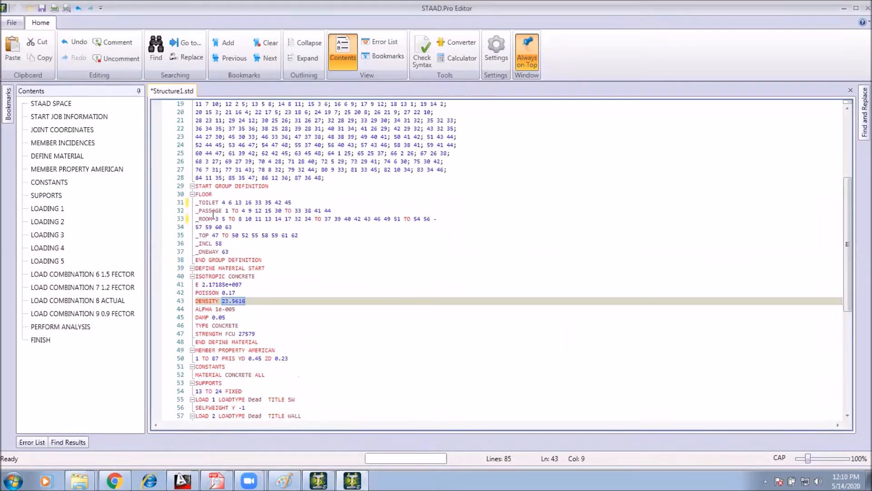
pyautogui.moveTo(266, 375); pyautogui.dragTo(210, 195)
pyautogui.scroll(-1, 228, 274)
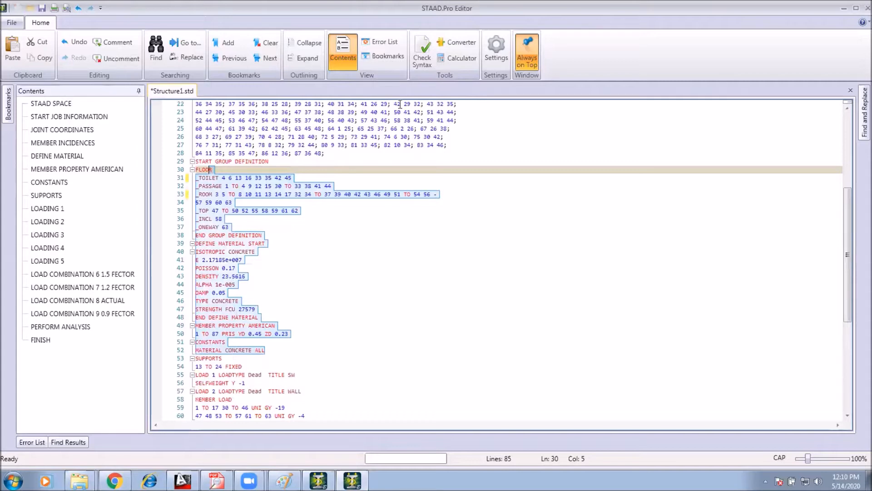
# Delete the CONSTANTS and MATERIAL CONCRETE ALL lines, then save and close the input file
pyautogui.scroll(-7, 312, 204)
pyautogui.click(311, 203)
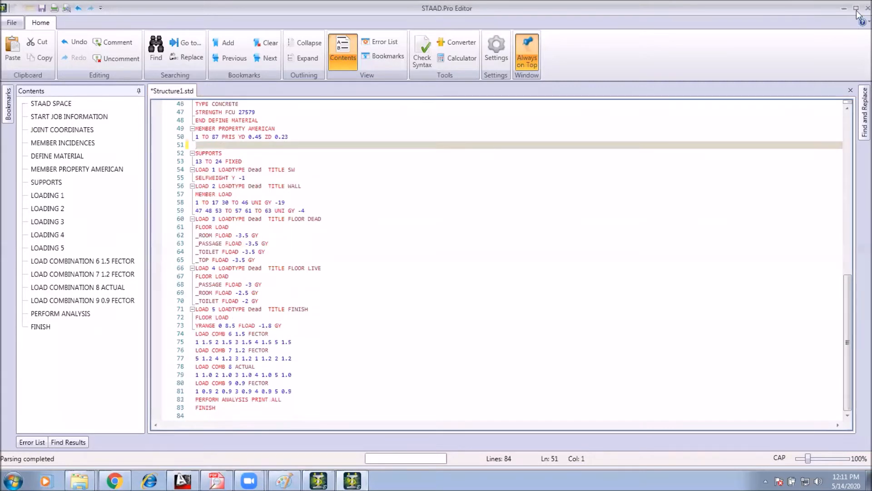
pyautogui.click(868, 8)
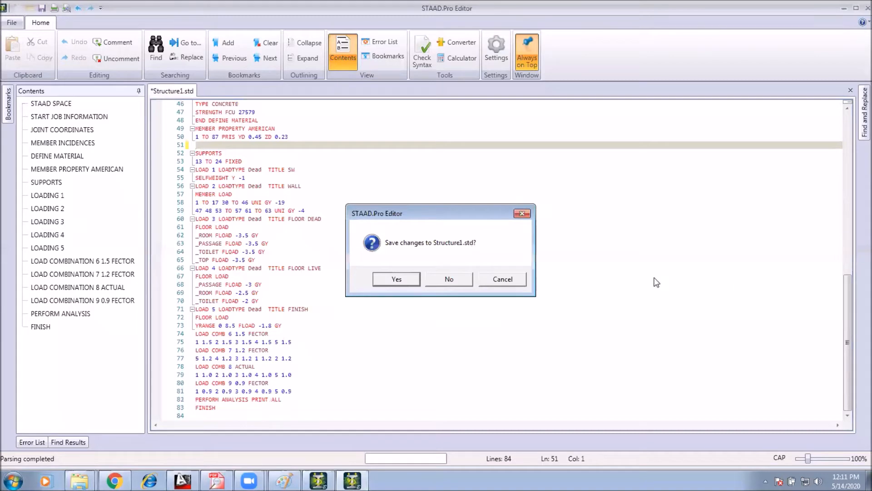
pyautogui.click(397, 279)
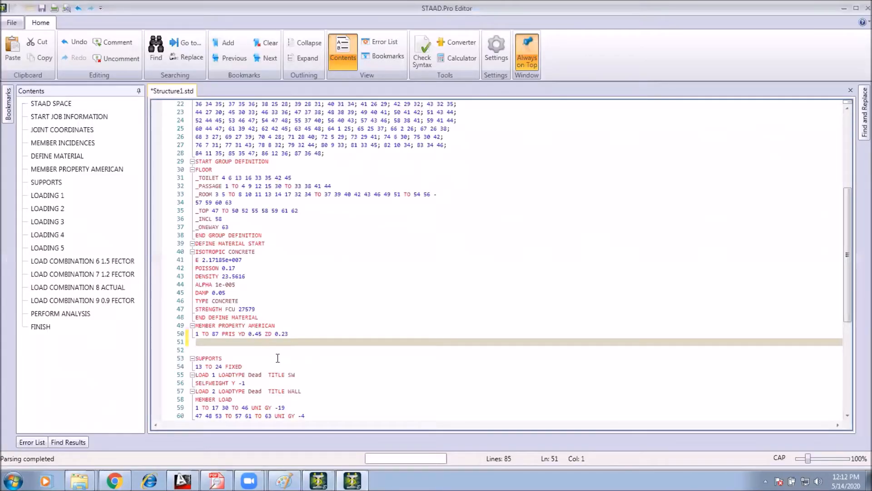
# Restore the CONSTANTS and MATERIAL CONCRETE ALL lines between the member properties and the supports
pyautogui.write('CONSTANTS MATERIAL CONCRETE ALL')
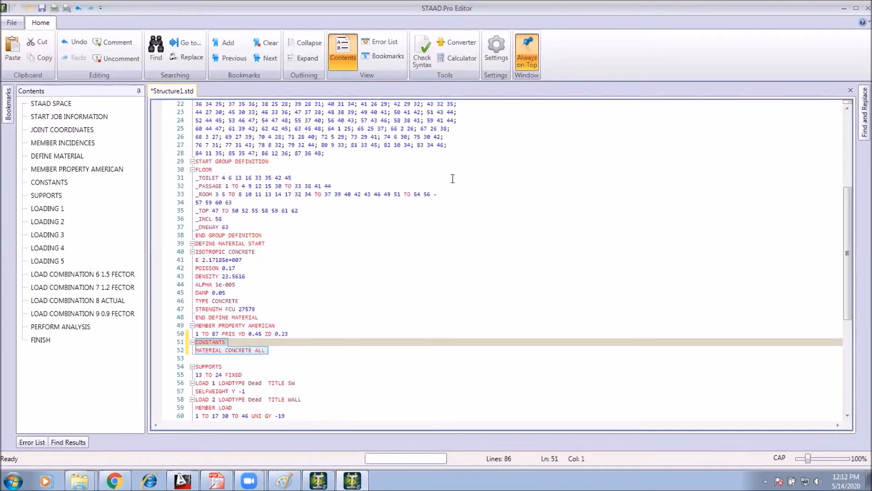
pyautogui.click(246, 351)
pyautogui.moveTo(270, 351); pyautogui.dragTo(202, 348)
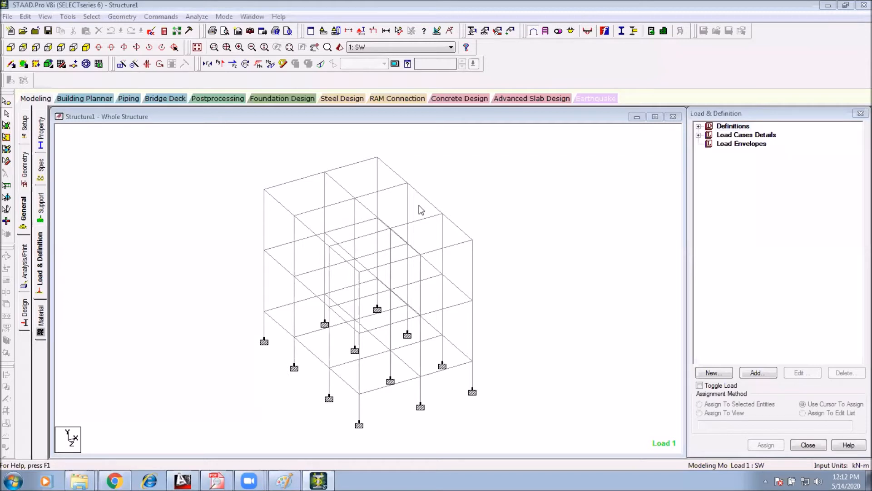
# Examine the whole-structure frame and the list of load cases and combinations
pyautogui.moveTo(419, 205); pyautogui.dragTo(414, 188, button='middle')
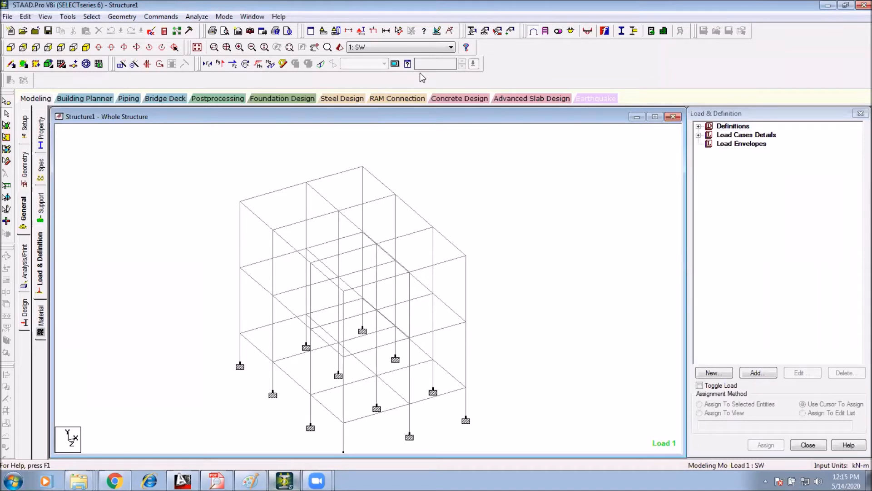
pyautogui.moveTo(315, 273); pyautogui.dragTo(309, 260, button='middle')
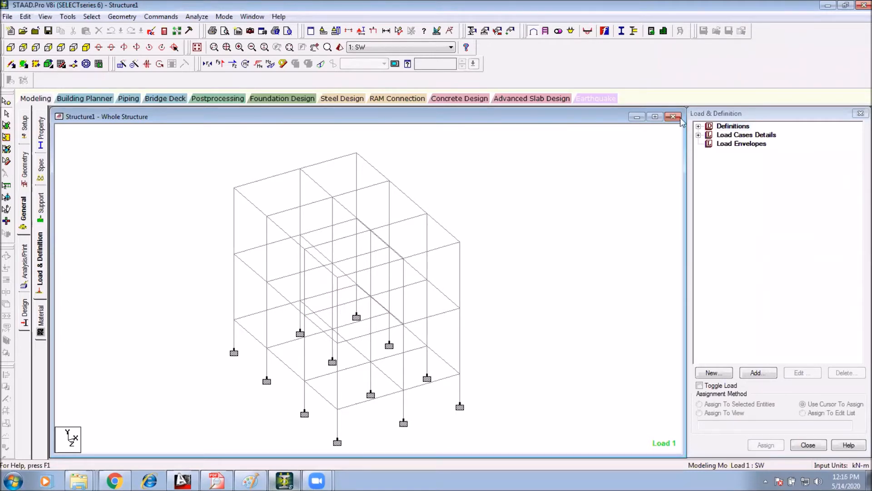
pyautogui.click(699, 142)
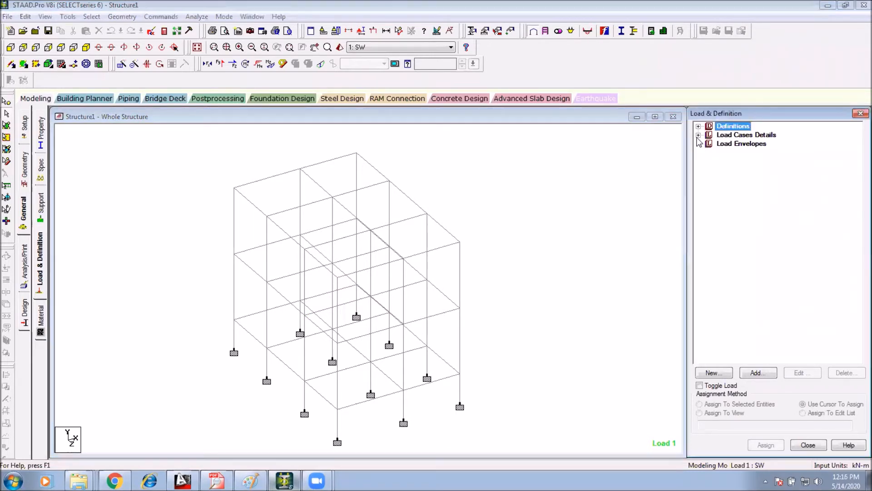
pyautogui.click(698, 135)
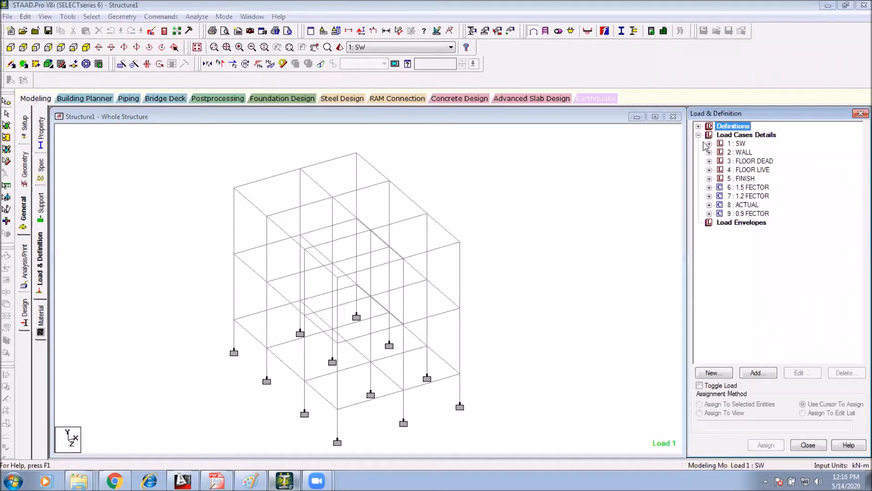
pyautogui.click(710, 144)
pyautogui.click(709, 143)
pyautogui.click(459, 215)
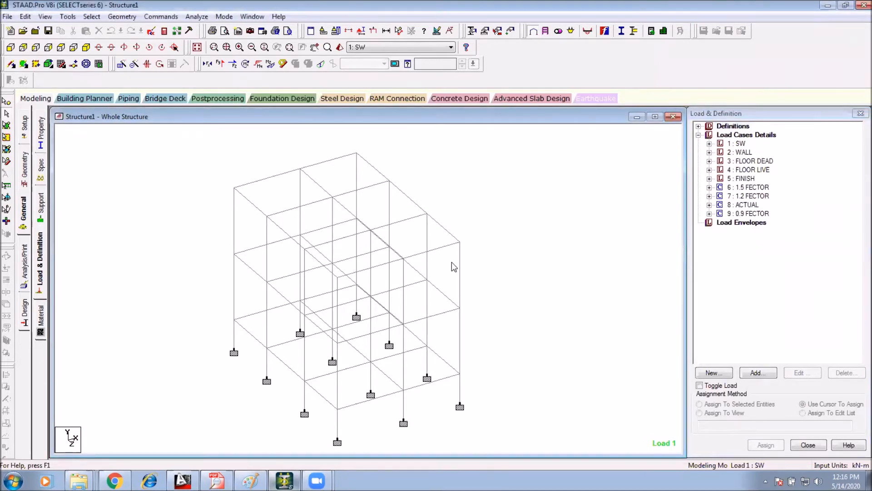
pyautogui.moveTo(456, 259); pyautogui.dragTo(483, 247, button='middle')
# Reopen the input file, remove the CONSTANTS block with its MATERIAL CONCRETE ALL assignment, and save the change
pyautogui.click(151, 31)
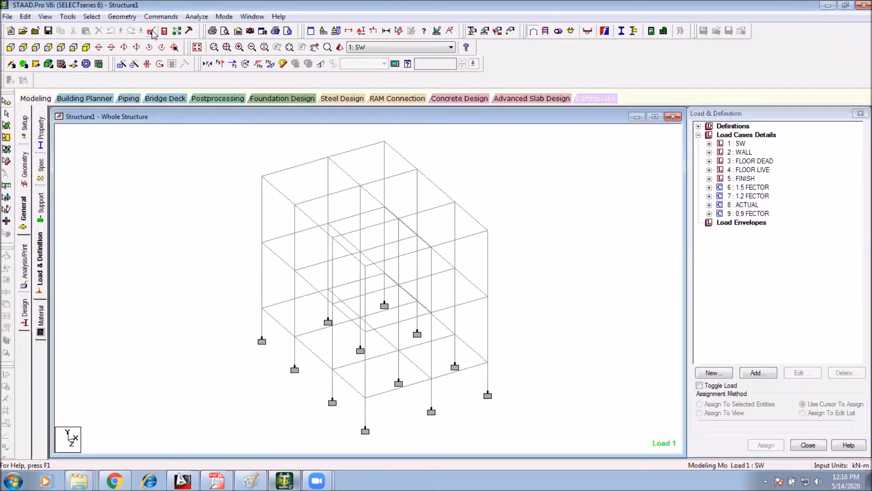
pyautogui.scroll(-15, 261, 265)
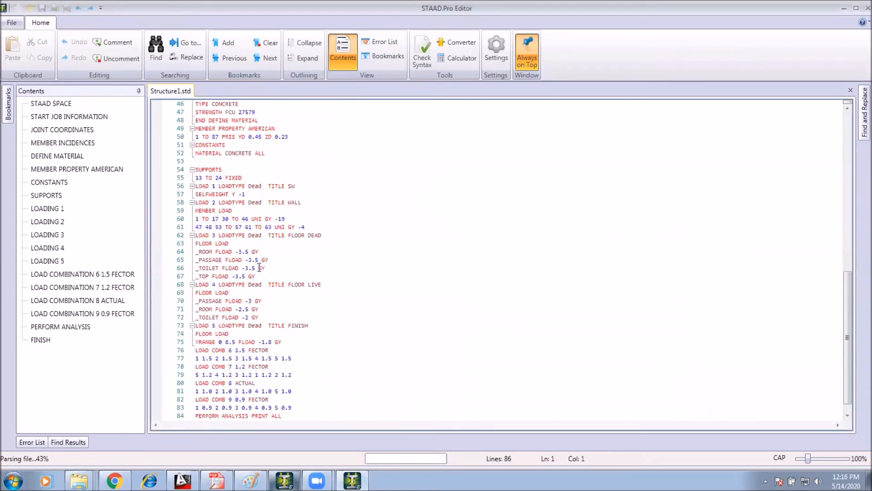
pyautogui.scroll(-1, 248, 283)
pyautogui.scroll(1, 215, 204)
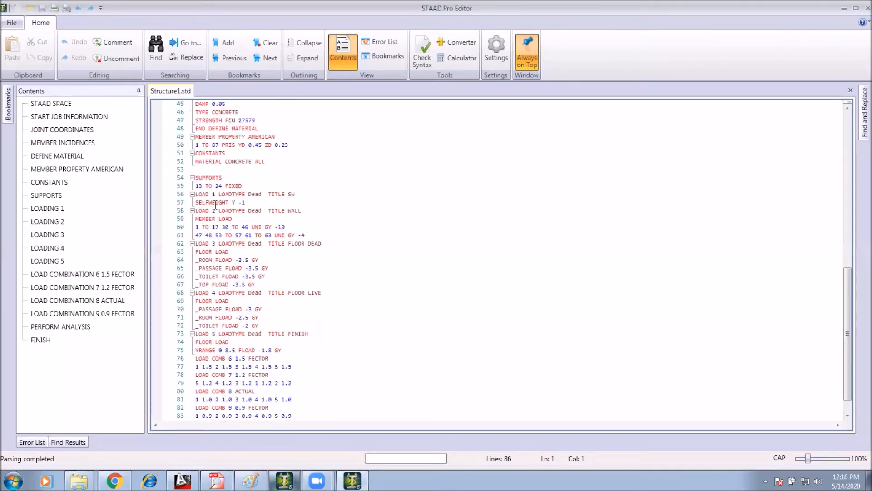
pyautogui.moveTo(268, 162); pyautogui.dragTo(195, 156)
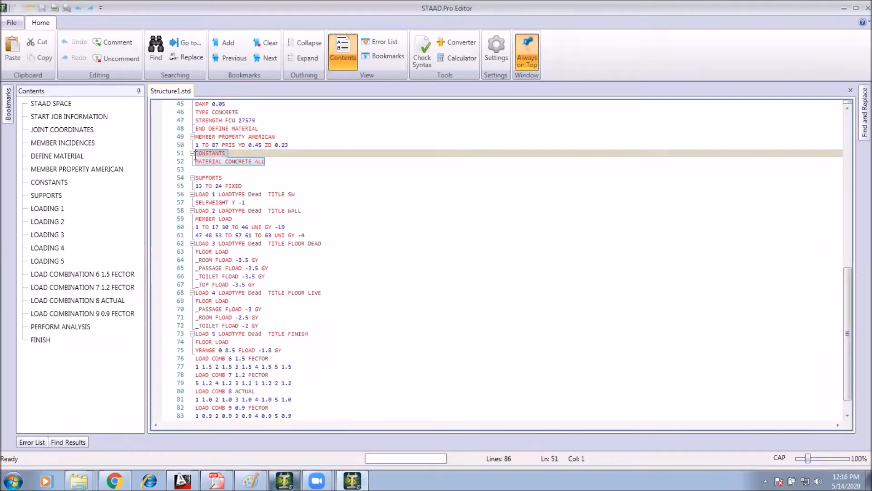
pyautogui.press('Delete')
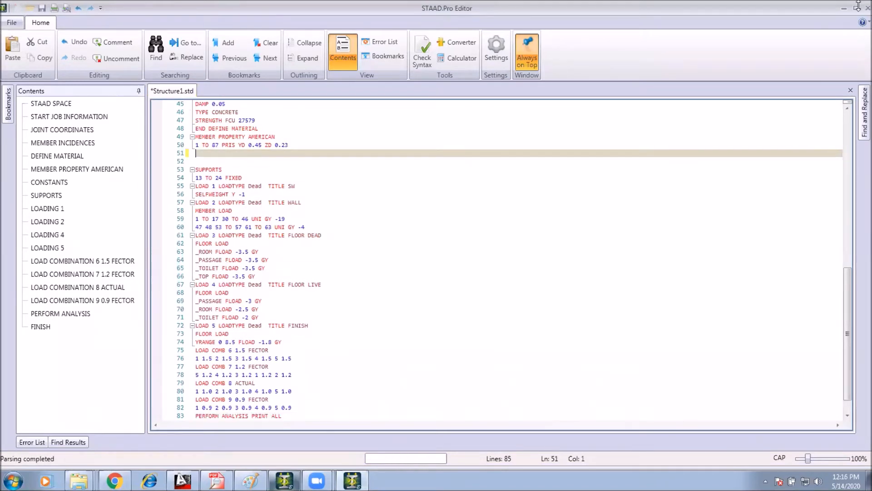
pyautogui.click(868, 8)
pyautogui.click(397, 278)
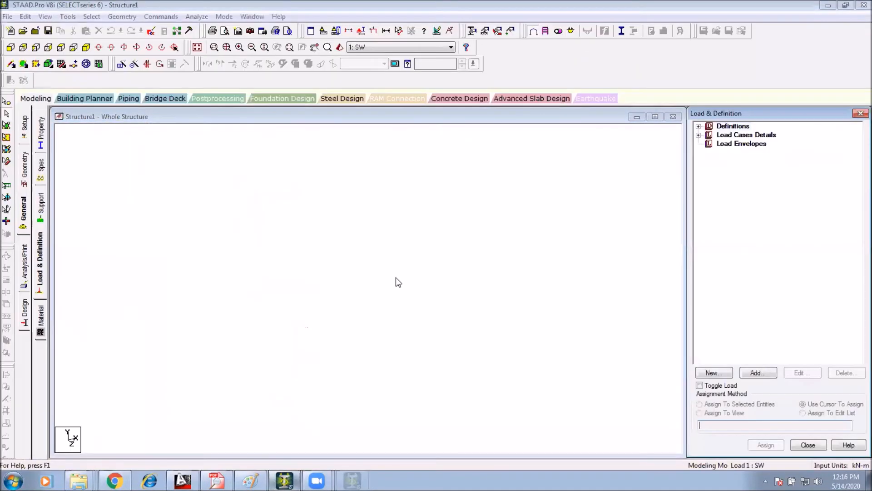
# Run the analysis on the structure and open the resulting output file
pyautogui.click(196, 17)
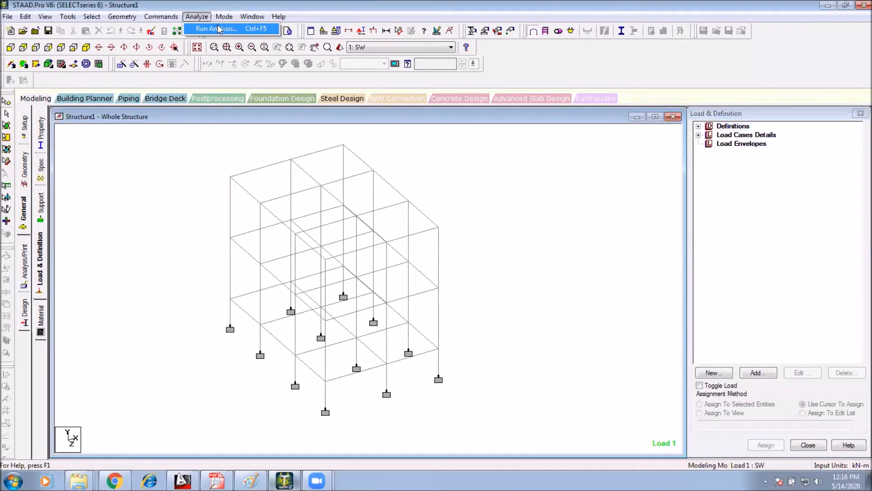
pyautogui.click(207, 29)
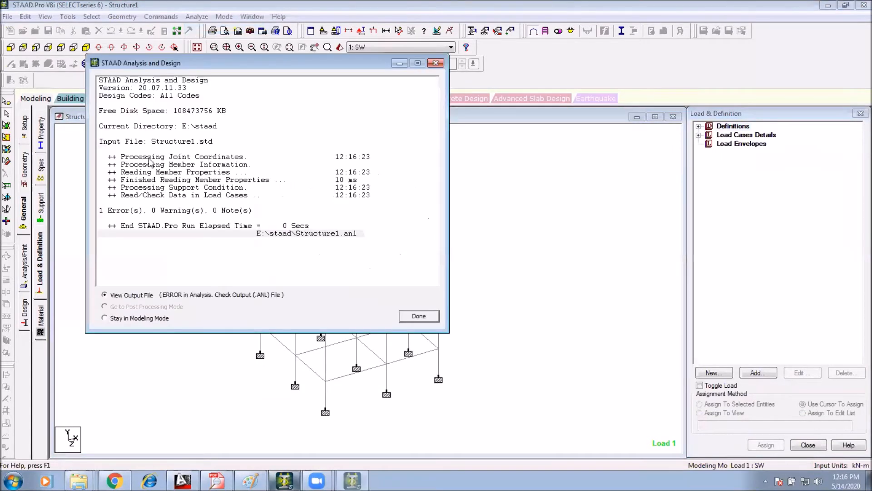
pyautogui.click(116, 211)
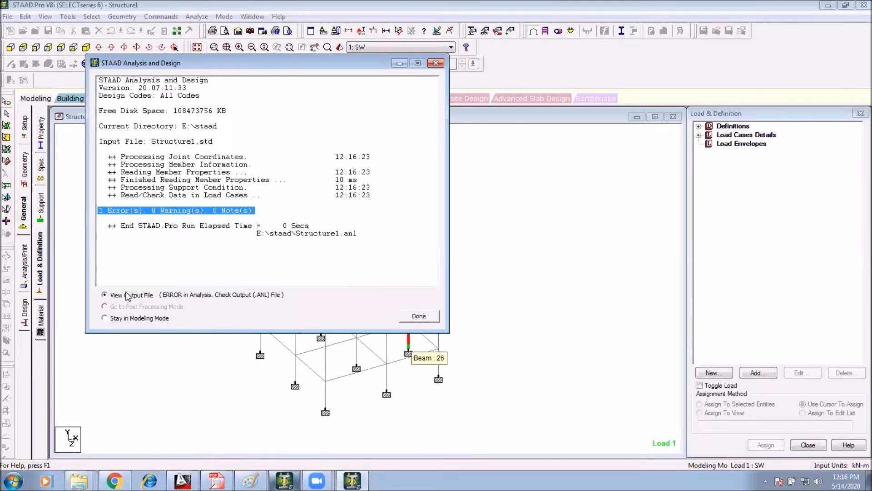
pyautogui.click(421, 320)
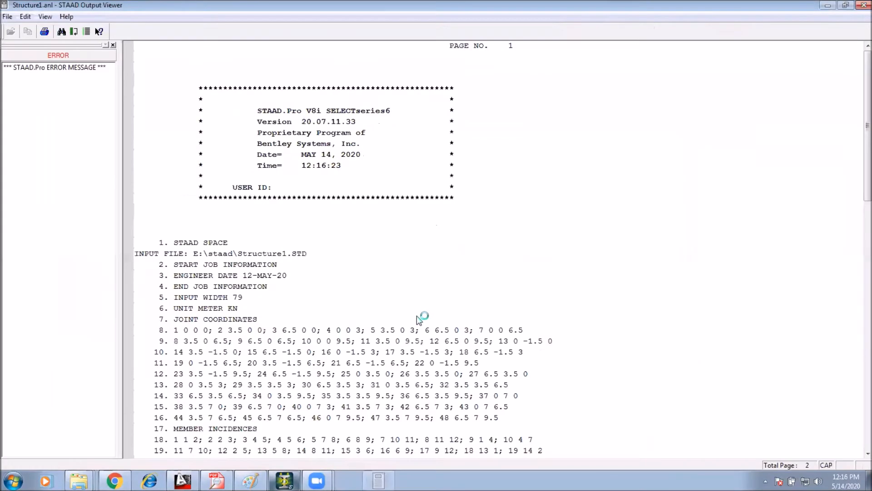
# Examine the error message in the analysis output, then close the output file
pyautogui.click(55, 67)
pyautogui.click(171, 236)
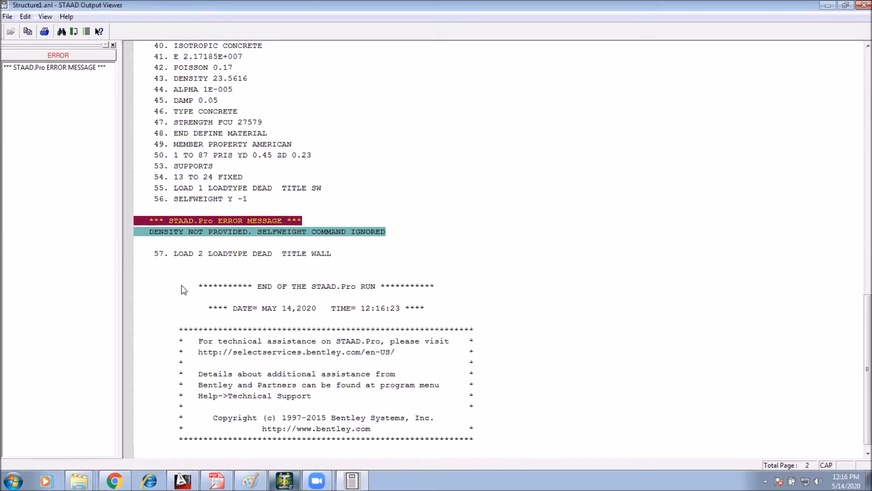
pyautogui.click(864, 5)
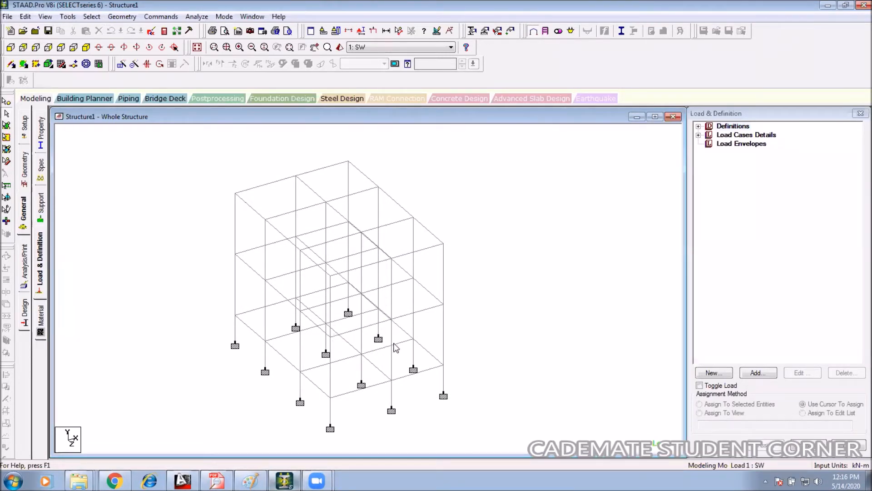
# Reopen the structure's input file in the editor and examine the MEMBER PROPERTY AMERICAN block with its PRIS section definition
pyautogui.moveTo(421, 319); pyautogui.dragTo(414, 311, button='middle')
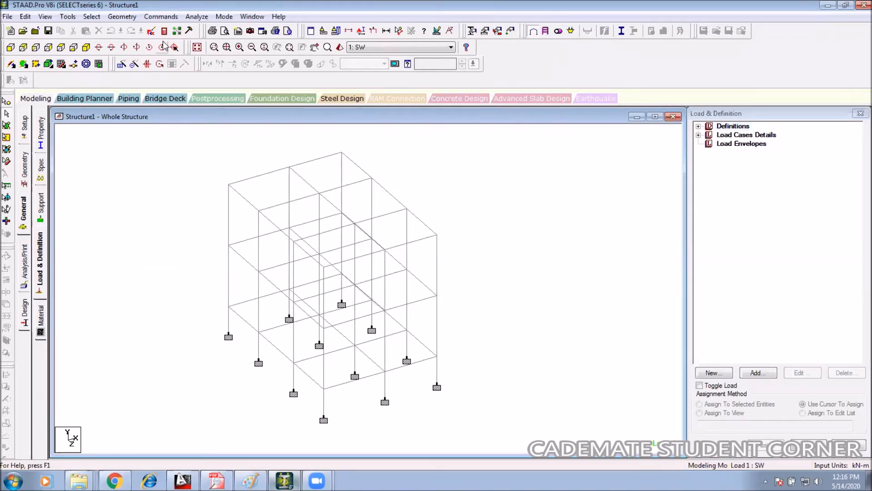
pyautogui.click(152, 30)
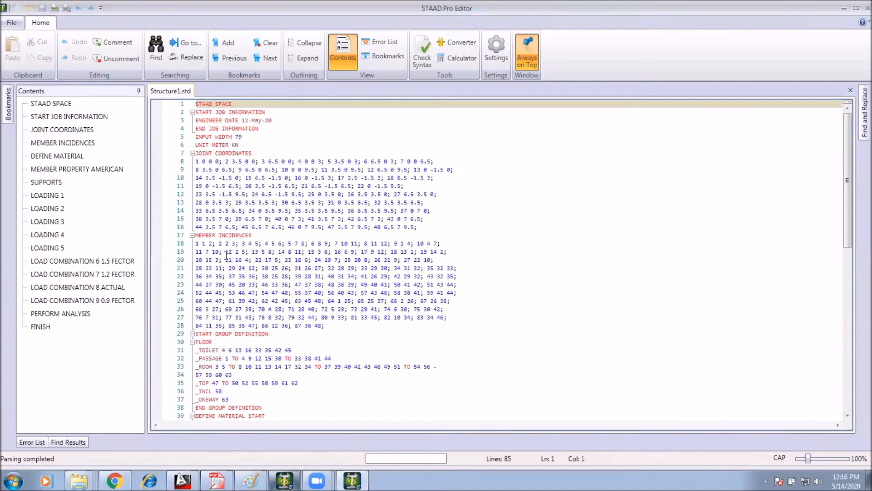
pyautogui.click(224, 302)
pyautogui.scroll(-8, 220, 312)
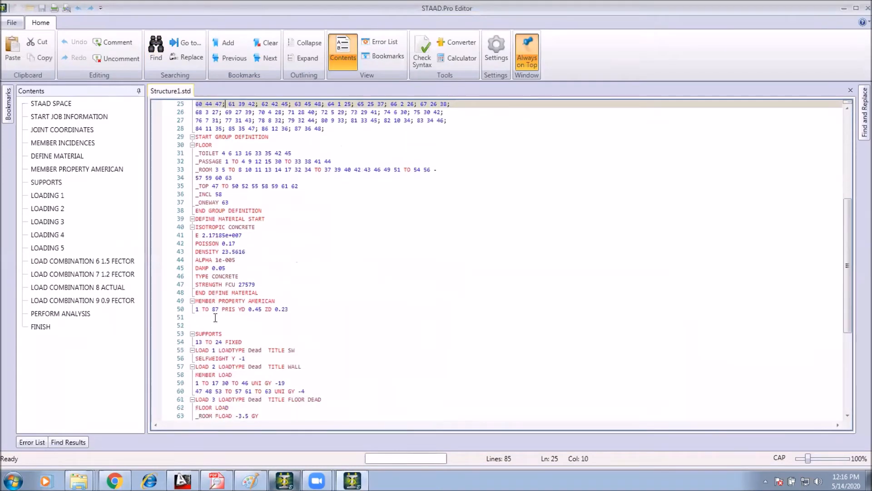
pyautogui.click(294, 312)
pyautogui.moveTo(290, 309); pyautogui.dragTo(197, 301)
pyautogui.press('Right')
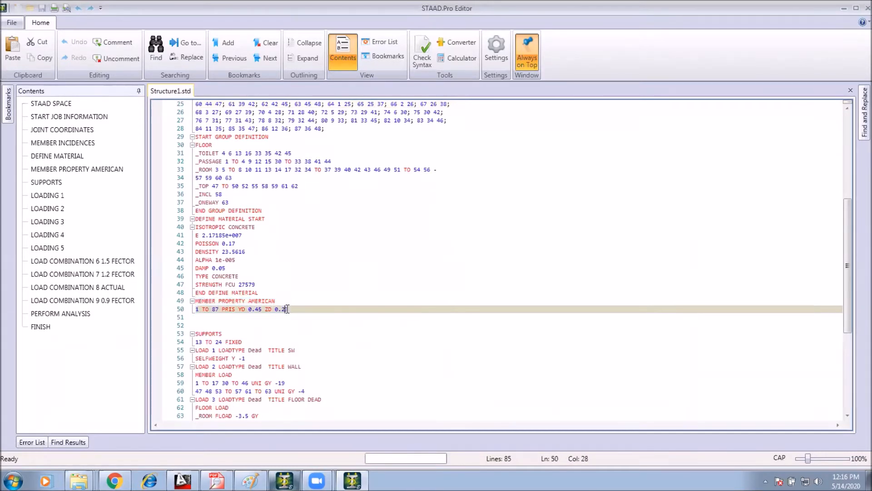
pyautogui.keyDown('shift'); pyautogui.click(196, 301); pyautogui.keyUp('shift')
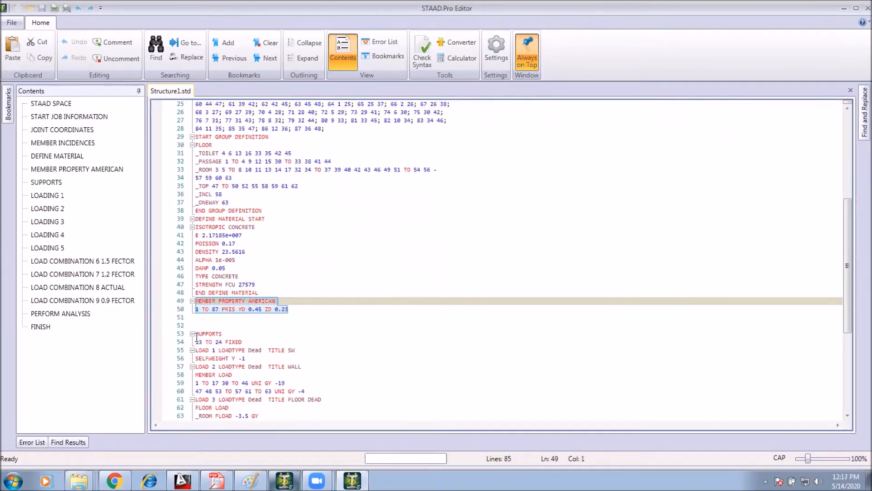
pyautogui.click(298, 312)
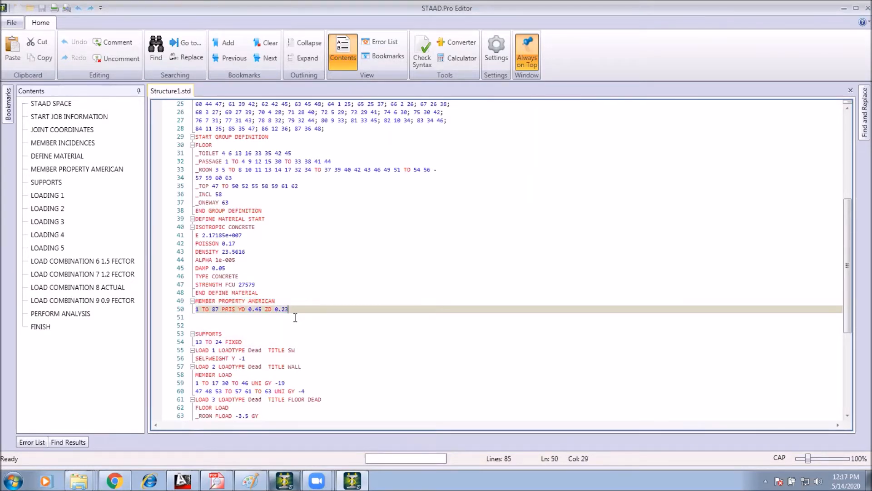
# Restore the CONSTANTS block with MATERIAL CONCRETE ALL directly below the member property lines, and close the editor saving the changes
pyautogui.click(203, 317)
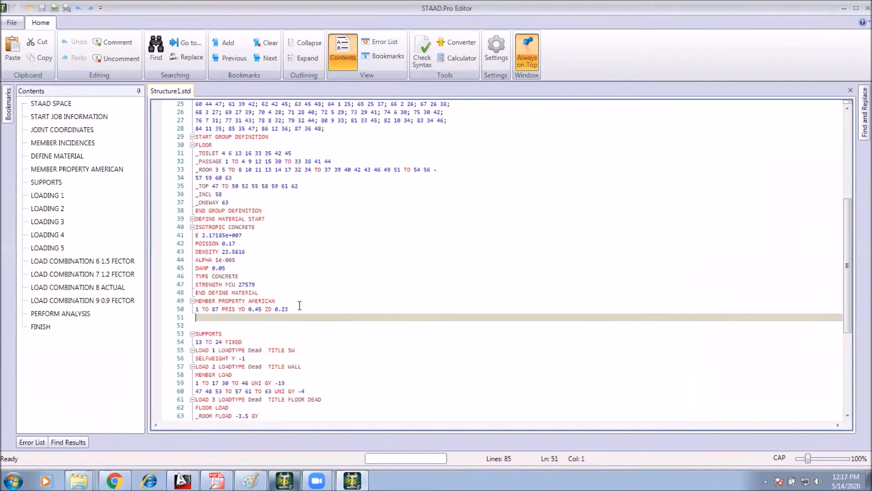
pyautogui.click(299, 307)
pyautogui.click(230, 324)
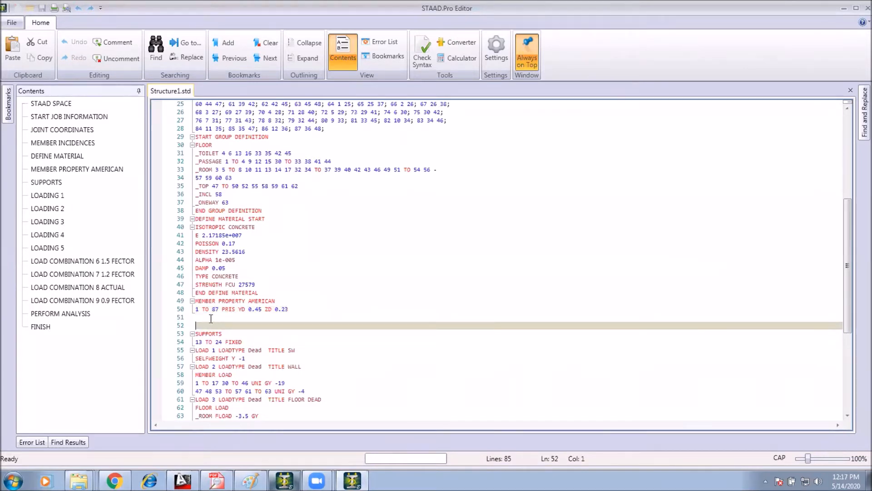
pyautogui.click(211, 318)
pyautogui.hotkey('ctrl', 'v')
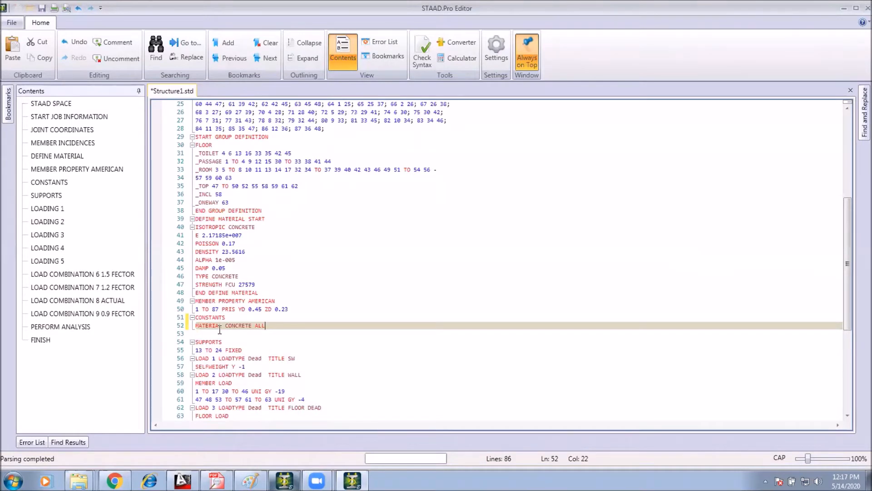
pyautogui.moveTo(267, 327); pyautogui.dragTo(195, 318)
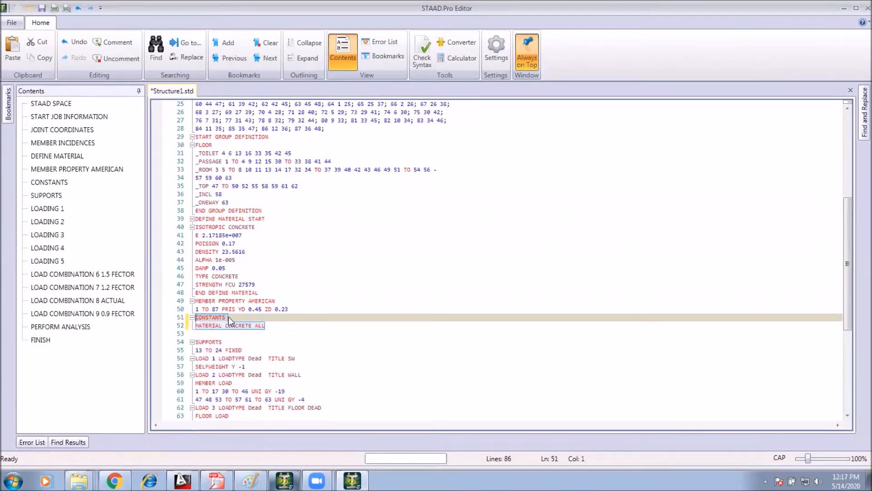
pyautogui.click(239, 326)
pyautogui.click(262, 326)
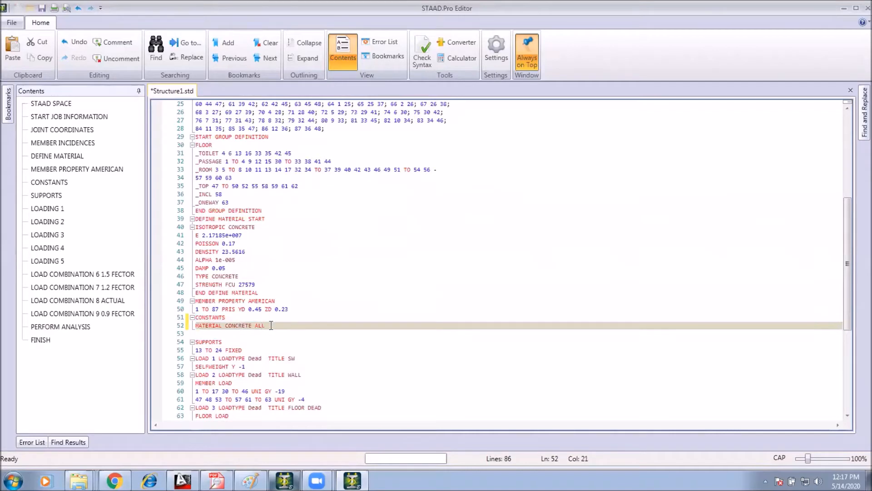
pyautogui.moveTo(273, 326); pyautogui.dragTo(199, 319)
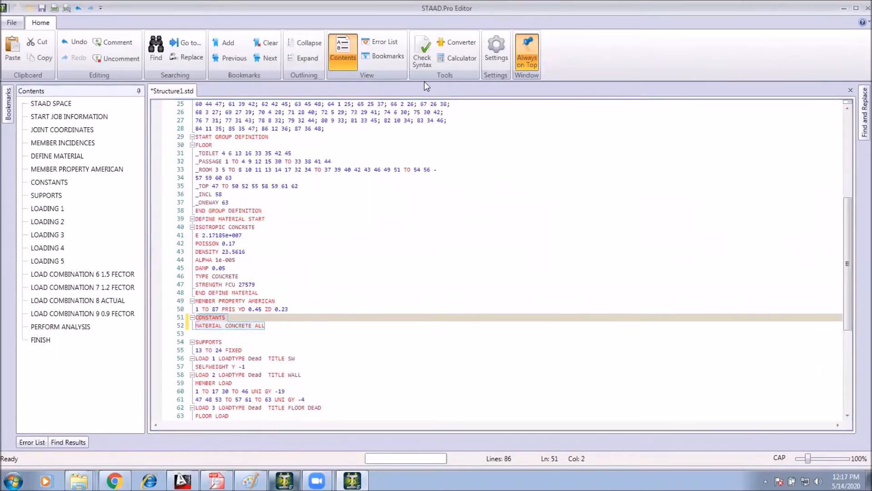
pyautogui.click(857, 6)
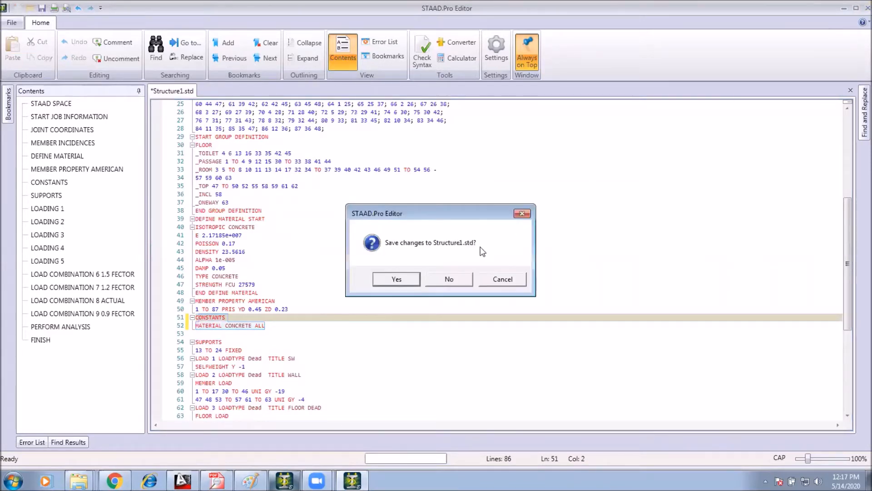
pyautogui.click(396, 279)
# Run the analysis on the corrected structure and stay in modeling mode when it finishes
pyautogui.click(197, 16)
pyautogui.click(214, 31)
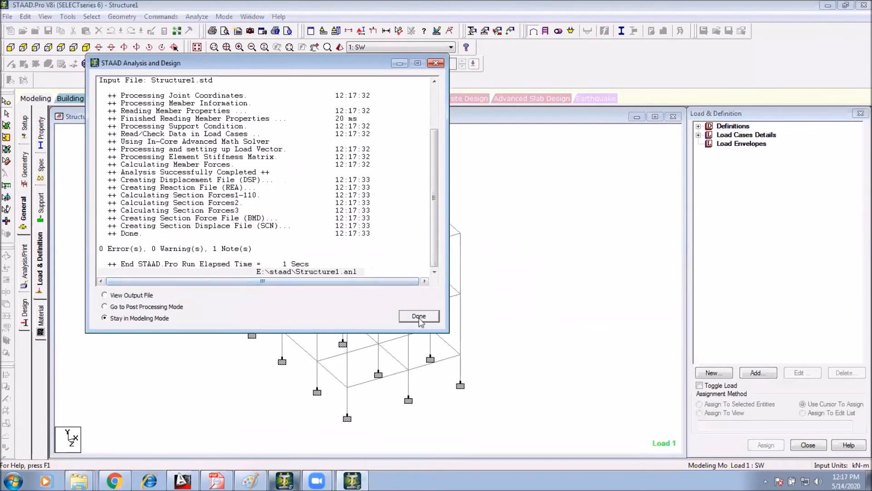
pyautogui.click(419, 316)
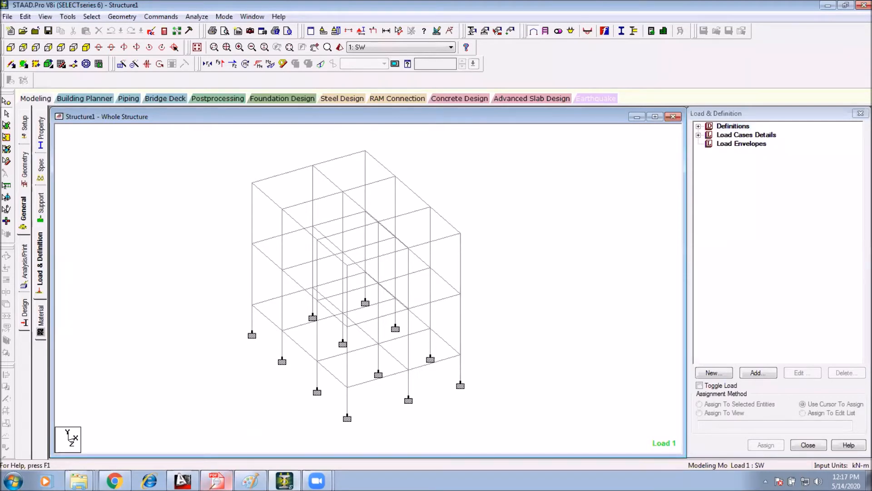
# Switch to the syllabus in Free PDF Reader, examine the Day 15 geometric verification and member specification topics, and return to the model
pyautogui.click(216, 481)
pyautogui.scroll(-1, 300, 356)
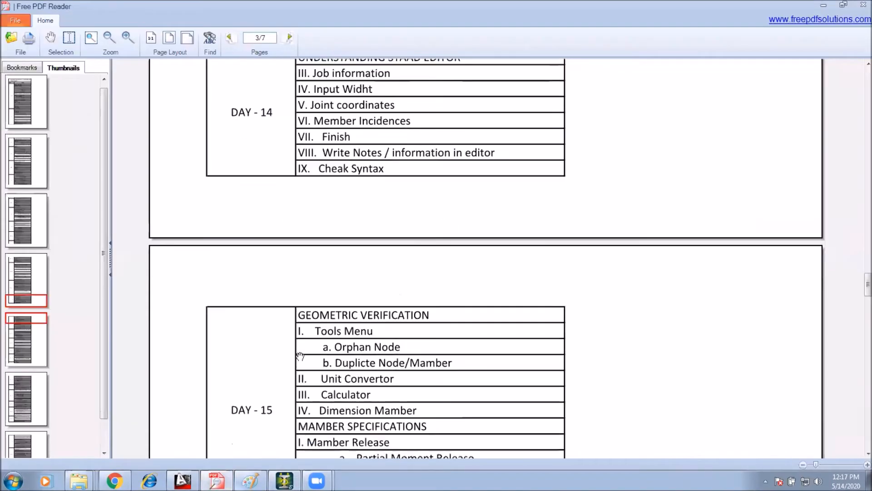
pyautogui.scroll(-2, 299, 356)
pyautogui.scroll(-1, 318, 326)
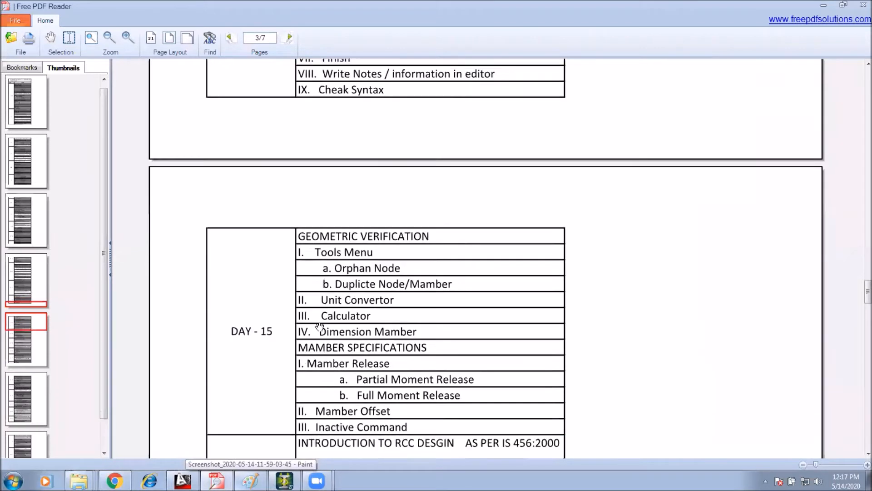
pyautogui.scroll(-1, 319, 326)
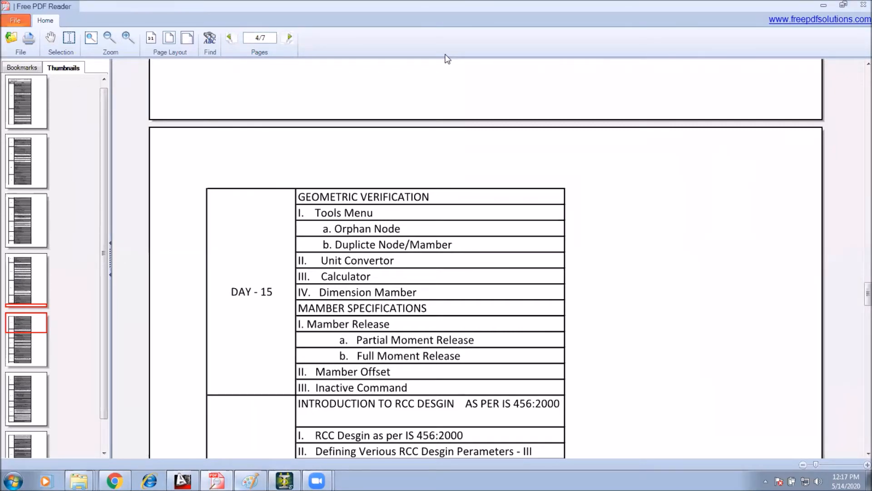
pyautogui.click(823, 6)
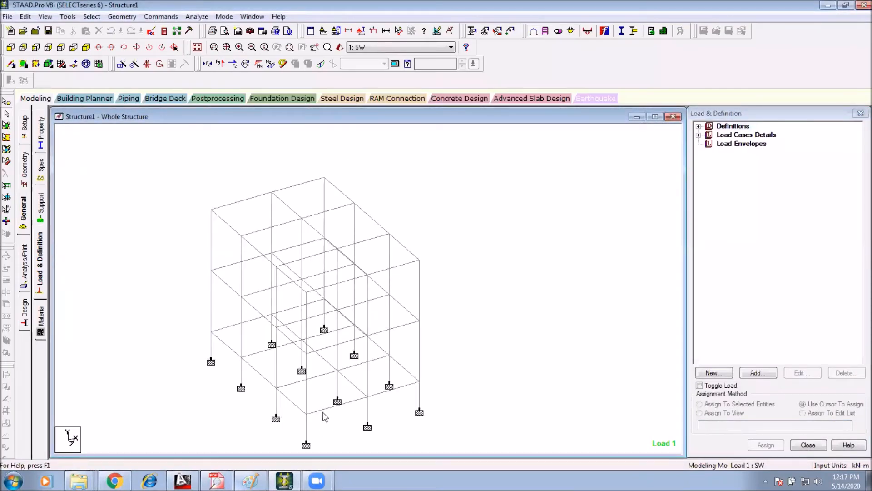
# Copy the frame's top corner node and paste it with a move as a loose node beside the structure
pyautogui.click(7, 101)
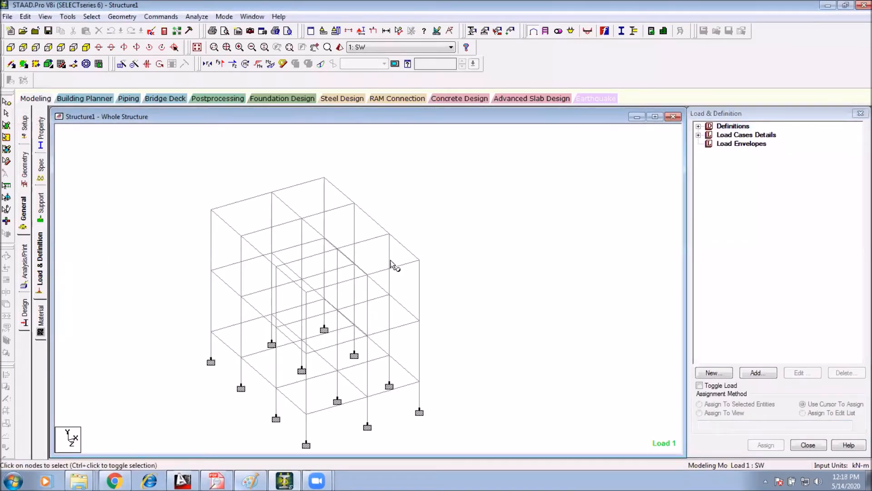
pyautogui.click(408, 271)
pyautogui.hotkey('ctrl', 'c')
pyautogui.hotkey('ctrl', 'v')
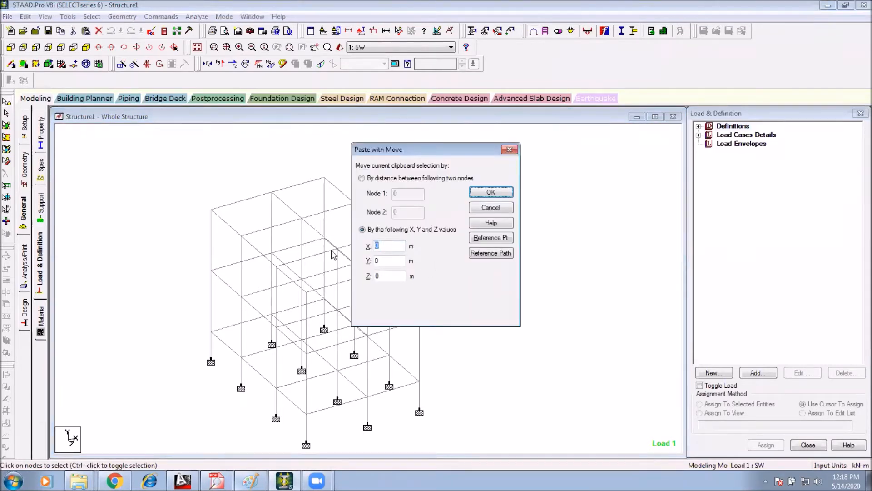
pyautogui.press('Return')
pyautogui.click(494, 269)
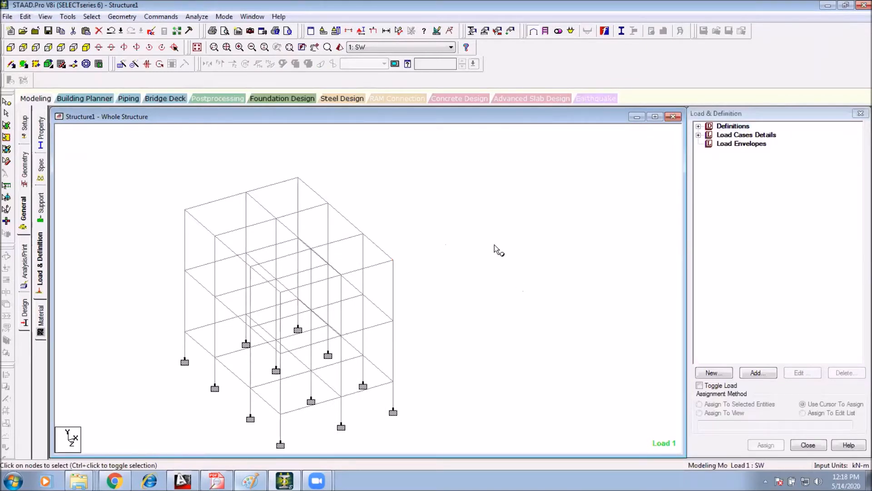
# Window-select the loose node beside the frame to make its location stand out
pyautogui.moveTo(459, 205); pyautogui.dragTo(429, 271)
pyautogui.moveTo(451, 229); pyautogui.dragTo(432, 276)
pyautogui.moveTo(462, 209); pyautogui.dragTo(428, 278)
pyautogui.moveTo(449, 236); pyautogui.dragTo(431, 266)
pyautogui.scroll(-3, 454, 280)
pyautogui.moveTo(471, 209); pyautogui.dragTo(412, 291)
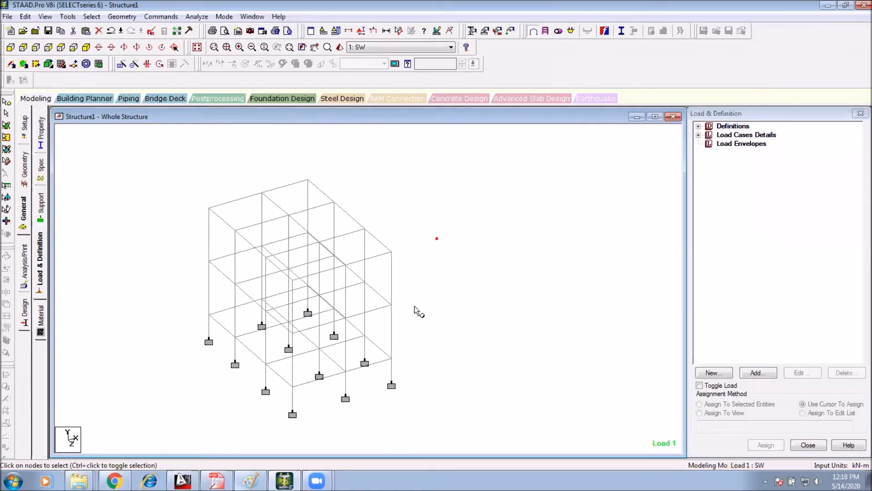
pyautogui.scroll(2, 481, 289)
pyautogui.moveTo(468, 223); pyautogui.dragTo(432, 271)
# Look over the frame and the empty space around it for the unconnected node
pyautogui.moveTo(441, 280); pyautogui.dragTo(548, 284, button='middle')
pyautogui.scroll(1, 454, 279)
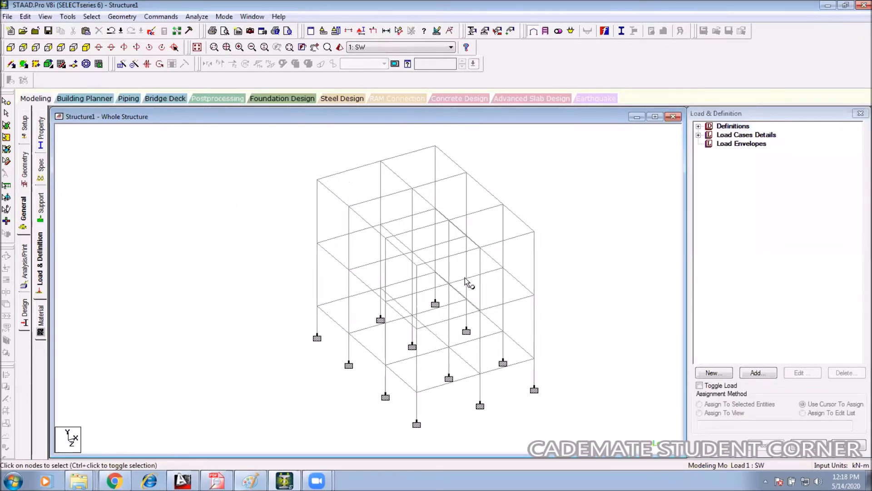
pyautogui.scroll(4, 400, 296)
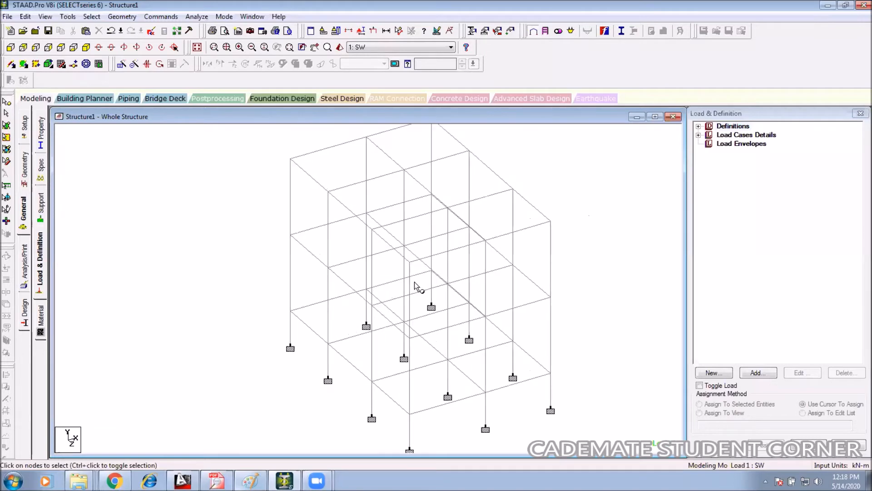
pyautogui.scroll(-5, 522, 269)
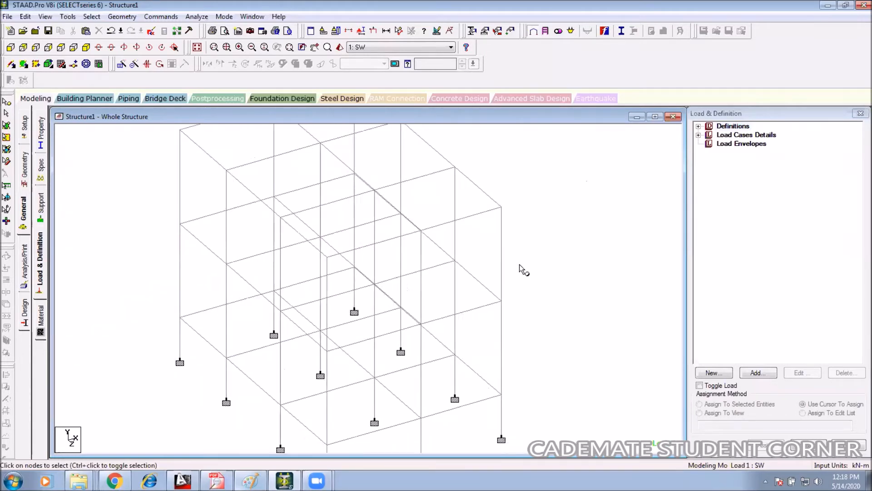
pyautogui.scroll(-1, 484, 274)
pyautogui.moveTo(308, 309); pyautogui.dragTo(553, 239, button='middle')
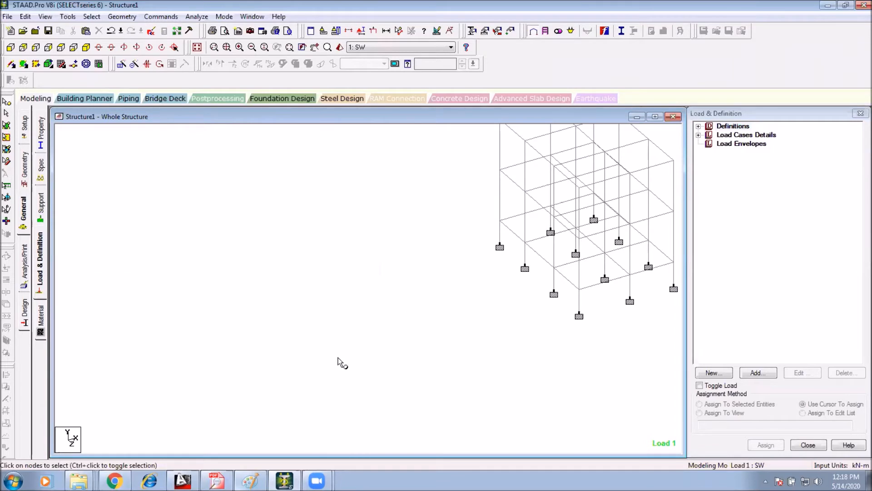
pyautogui.moveTo(627, 230); pyautogui.dragTo(470, 269, button='middle')
pyautogui.moveTo(512, 236); pyautogui.dragTo(331, 285, button='middle')
pyautogui.scroll(2, 253, 270)
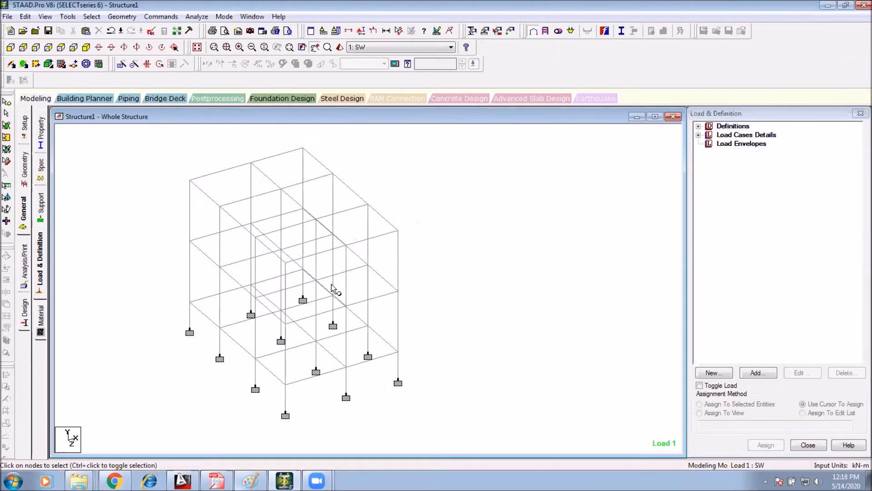
pyautogui.moveTo(375, 318); pyautogui.dragTo(397, 324, button='middle')
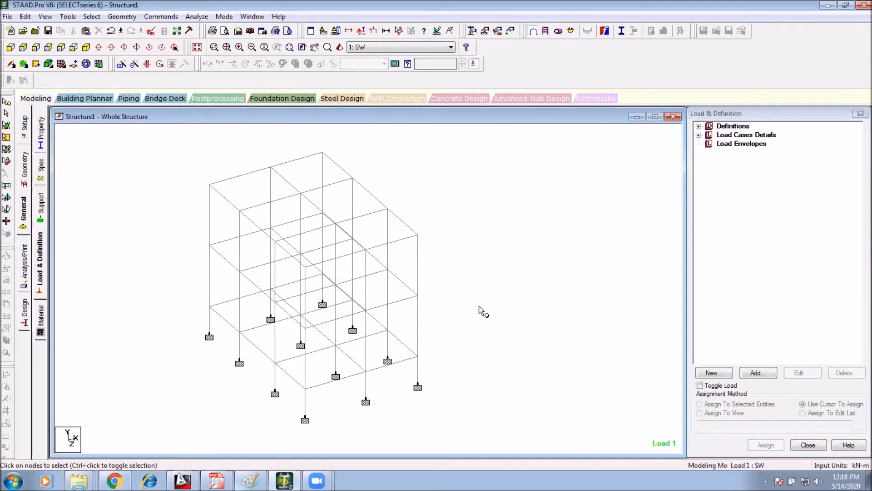
# Highlight the structure's orphan nodes to locate the unconnected node beside the frame, and repeat the check
pyautogui.click(67, 17)
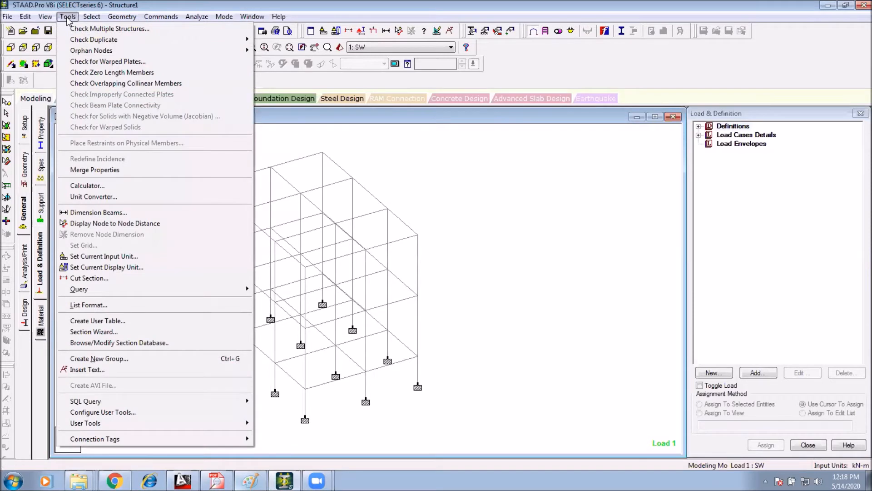
pyautogui.moveTo(86, 51)
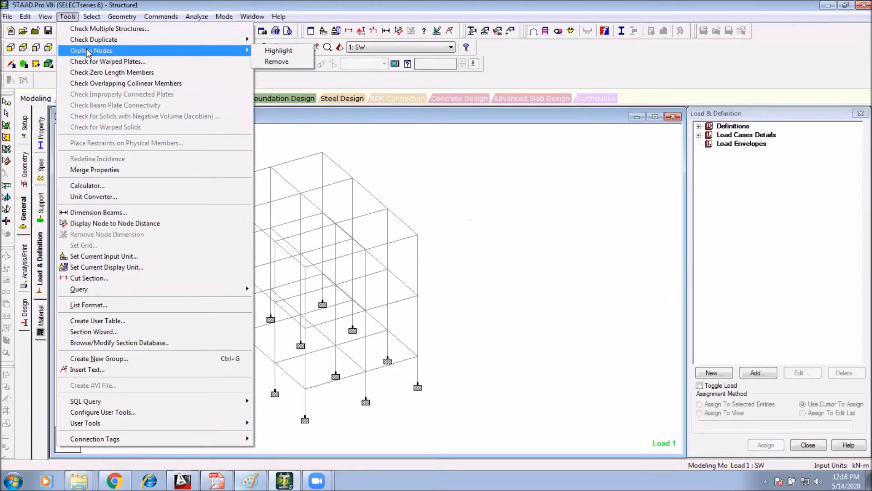
pyautogui.click(277, 50)
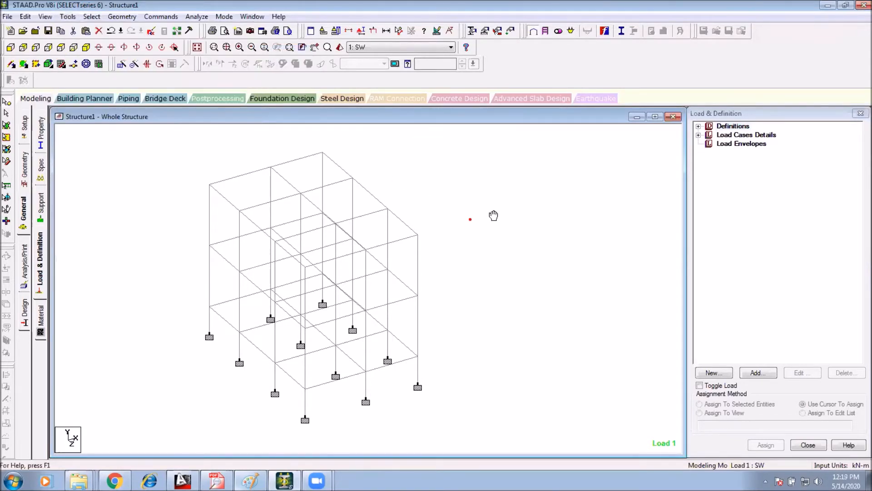
pyautogui.moveTo(494, 216); pyautogui.dragTo(464, 228)
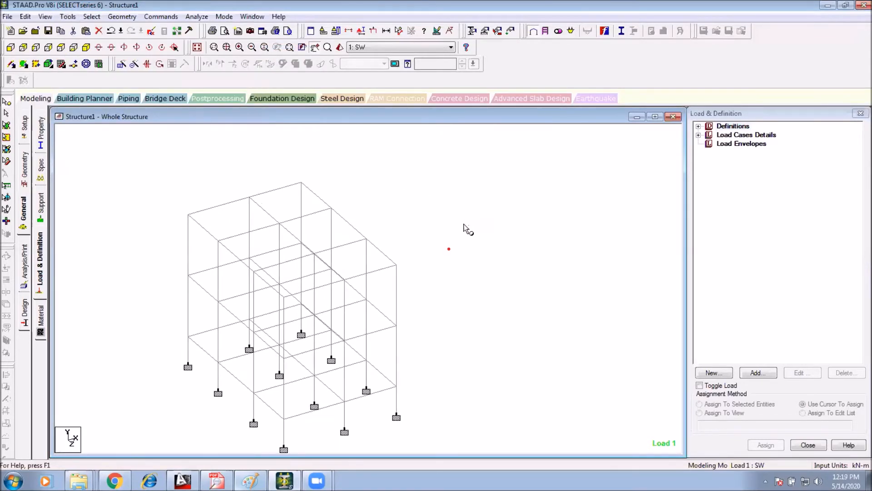
pyautogui.click(448, 248)
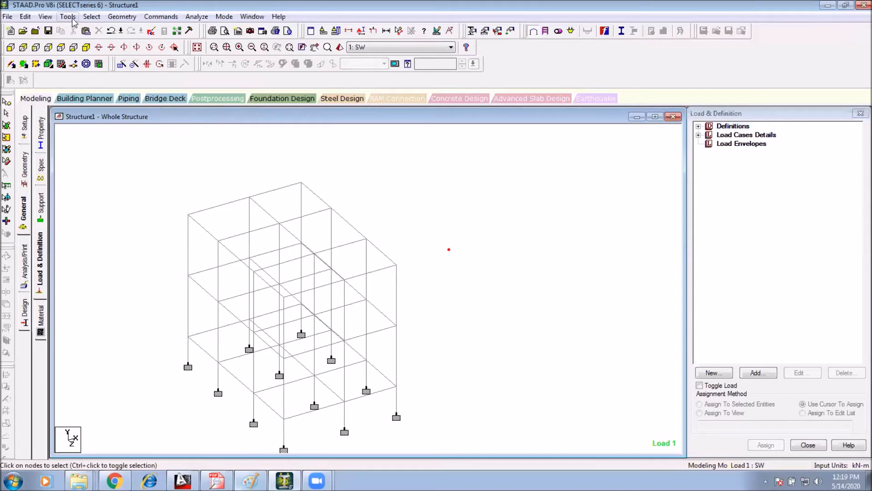
pyautogui.click(73, 20)
pyautogui.moveTo(214, 51)
pyautogui.click(280, 50)
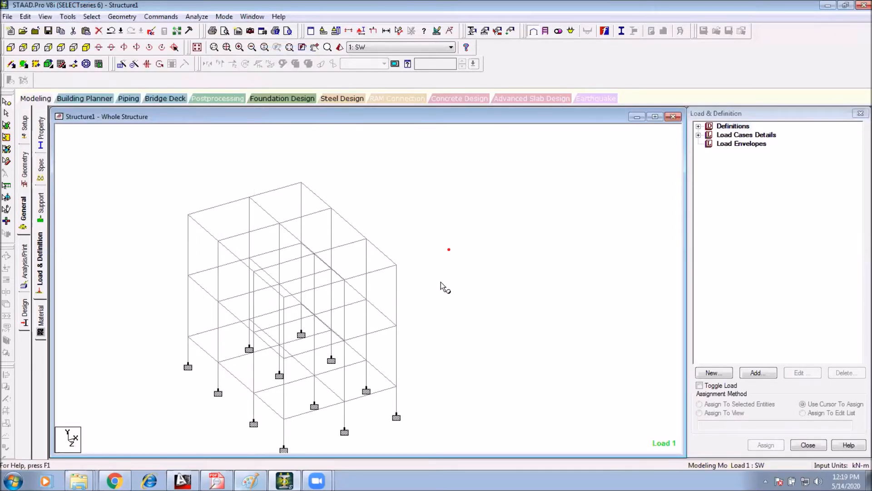
# Remove the orphan node beside the frame
pyautogui.scroll(-1, 468, 238)
pyautogui.moveTo(449, 267); pyautogui.dragTo(459, 243, button='middle')
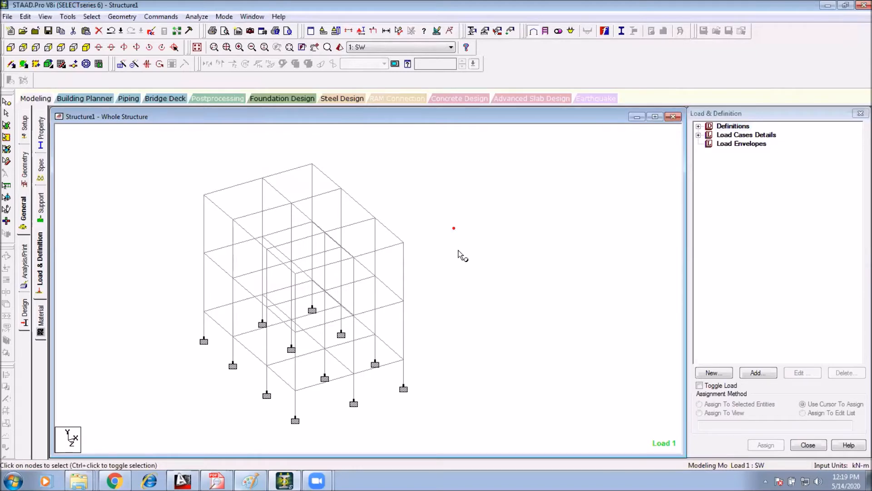
pyautogui.click(68, 16)
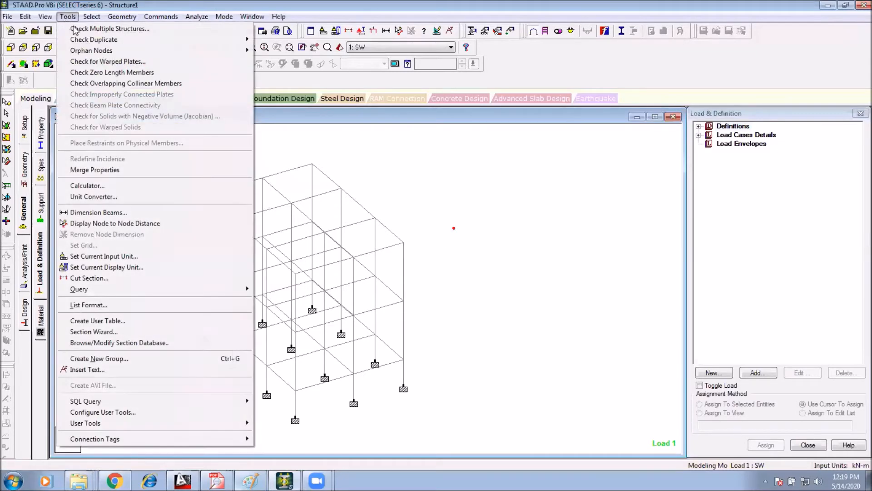
pyautogui.click(288, 63)
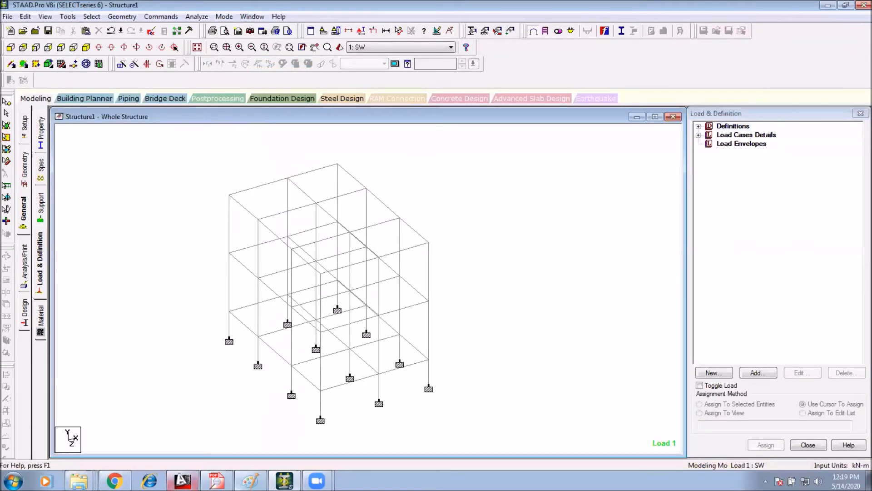
# Switch to Free PDF Reader to consult the course outline, and return to the frame model in STAAD.Pro
pyautogui.click(217, 481)
pyautogui.click(217, 482)
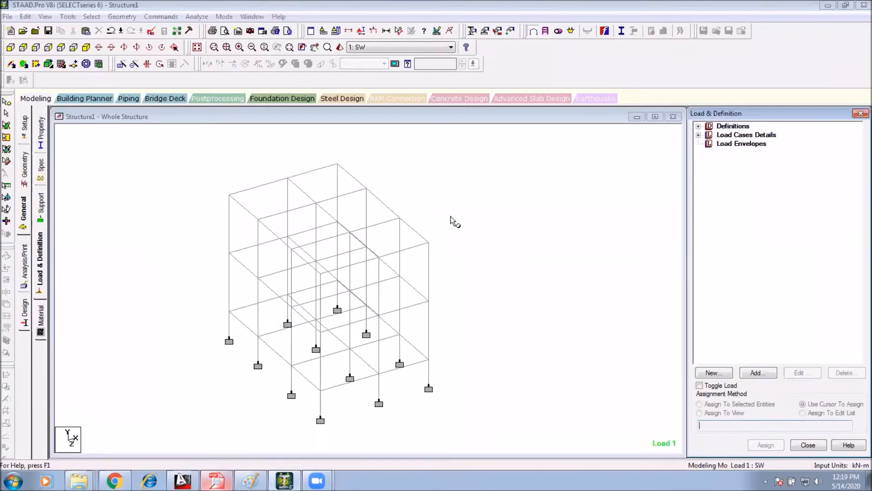
pyautogui.moveTo(480, 208); pyautogui.dragTo(500, 225, button='middle')
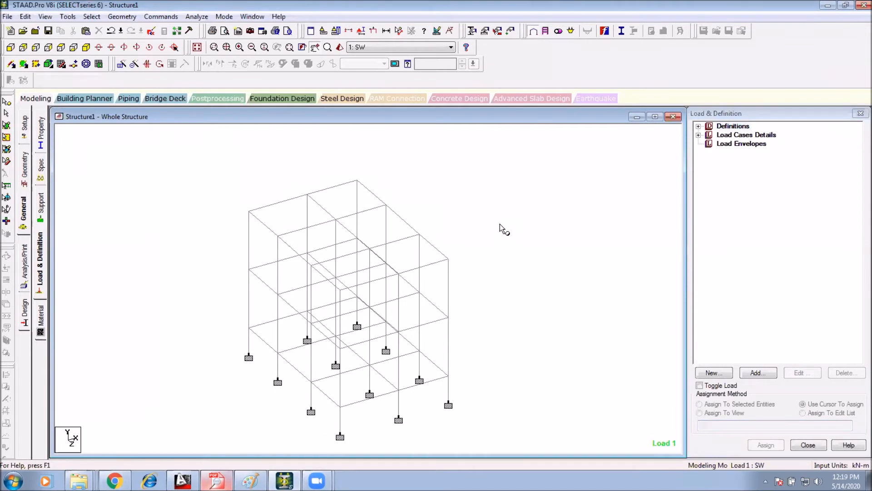
# Draw a duplicate beam over the existing top-storey edge beam, from the frame's outer corner node to the adjacent node
pyautogui.click(271, 204)
pyautogui.click(269, 175)
pyautogui.scroll(3, 269, 240)
pyautogui.moveTo(269, 200); pyautogui.dragTo(289, 248, button='middle')
pyautogui.click(10, 65)
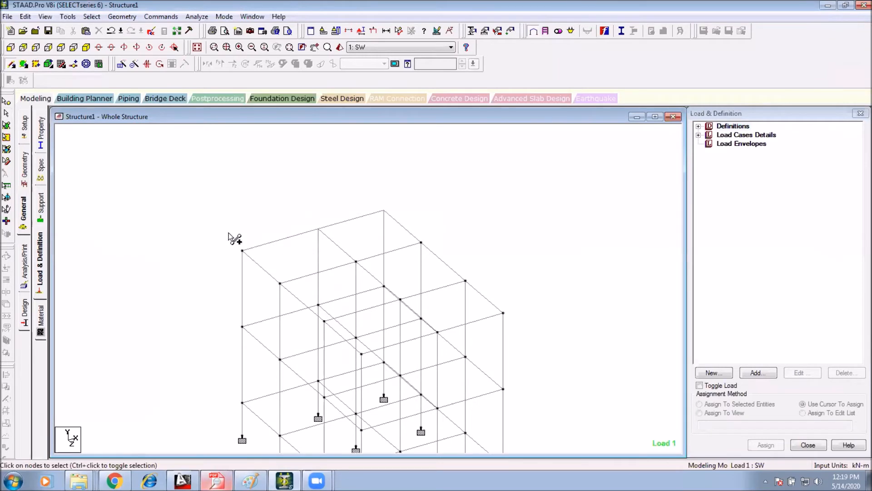
pyautogui.moveTo(242, 250); pyautogui.dragTo(319, 229)
pyautogui.press('Escape')
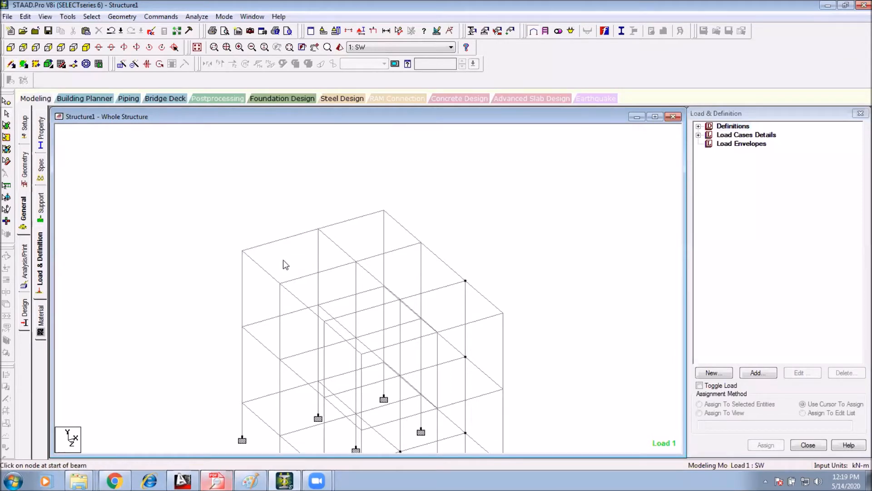
# Show the beam numbers temporarily to inspect the overlapping labels on the doubled top-edge beam
pyautogui.hotkey('shift', 'b')
pyautogui.scroll(2, 279, 248)
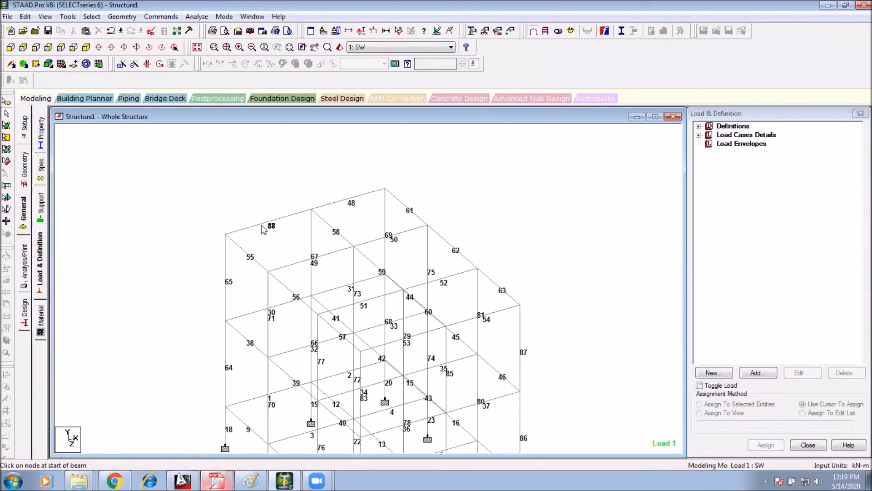
pyautogui.scroll(3, 265, 213)
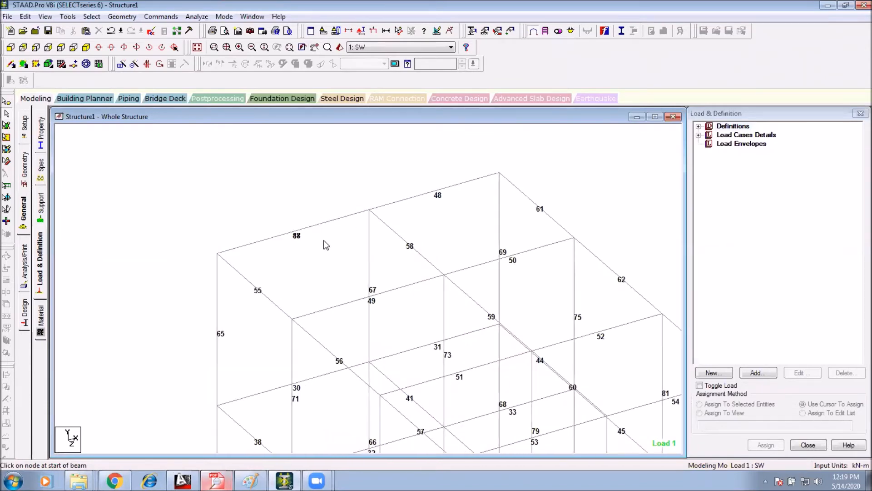
pyautogui.scroll(-2, 300, 218)
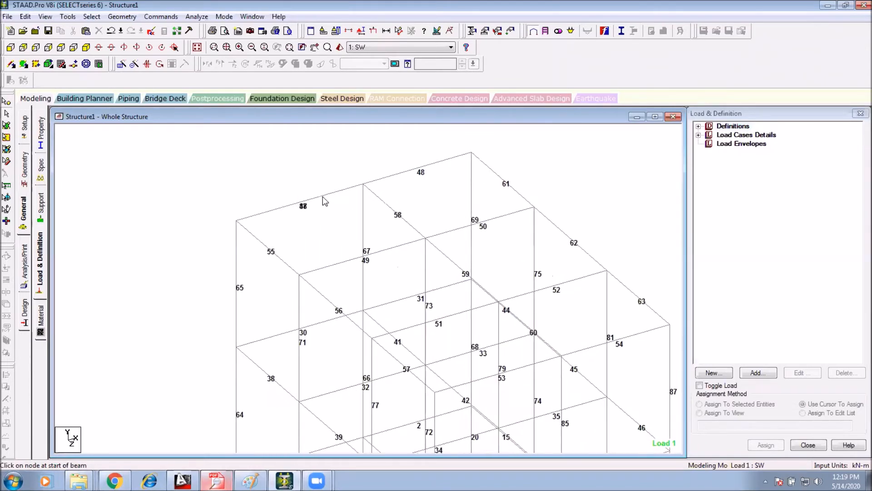
pyautogui.click(329, 205)
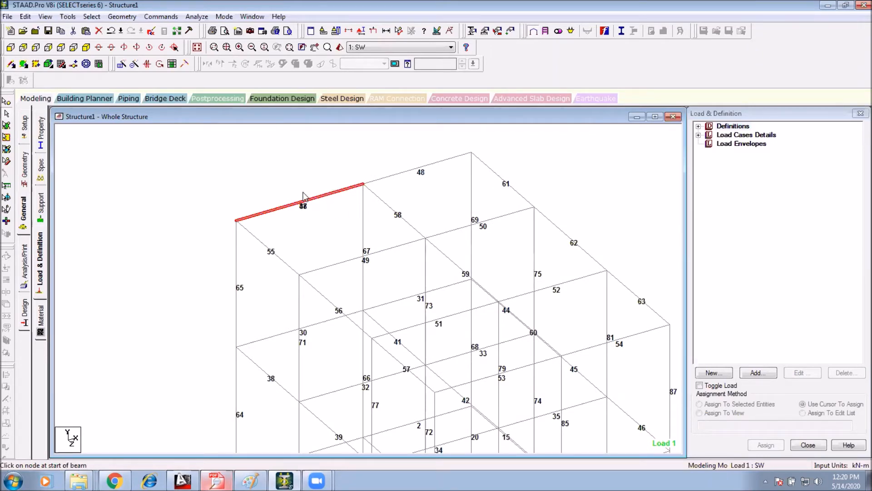
pyautogui.click(314, 212)
pyautogui.scroll(-1, 314, 213)
pyautogui.moveTo(296, 230); pyautogui.dragTo(261, 203, button='middle')
pyautogui.scroll(-3, 255, 198)
pyautogui.scroll(-1, 272, 222)
pyautogui.hotkey('shift', 'b')
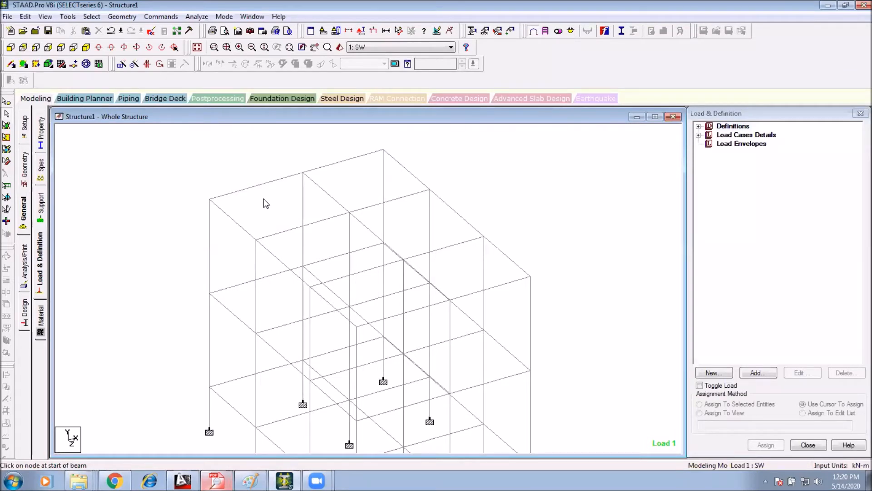
# Check the structure for duplicate members and review the listed beam pair on the top edge, and close the list
pyautogui.click(68, 17)
pyautogui.moveTo(104, 44)
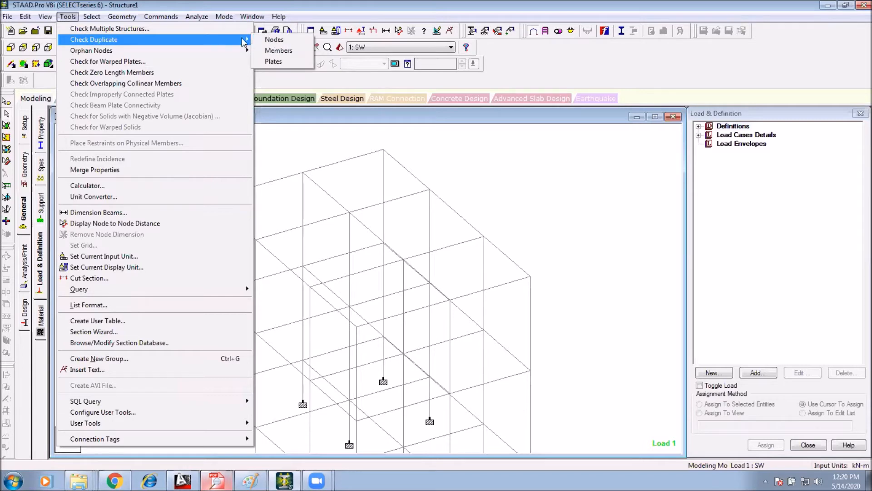
pyautogui.click(284, 51)
pyautogui.moveTo(321, 197); pyautogui.dragTo(393, 218, button='middle')
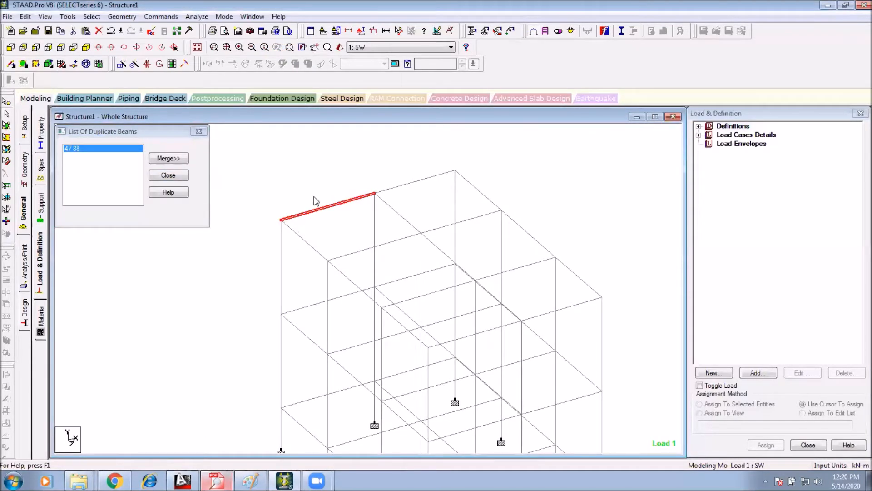
pyautogui.moveTo(307, 219); pyautogui.dragTo(308, 226, button='middle')
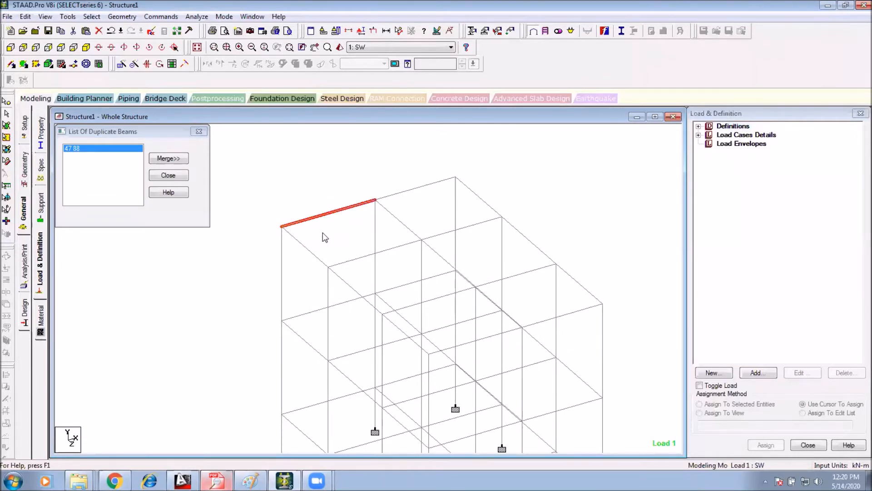
pyautogui.moveTo(332, 226); pyautogui.dragTo(319, 214, button='middle')
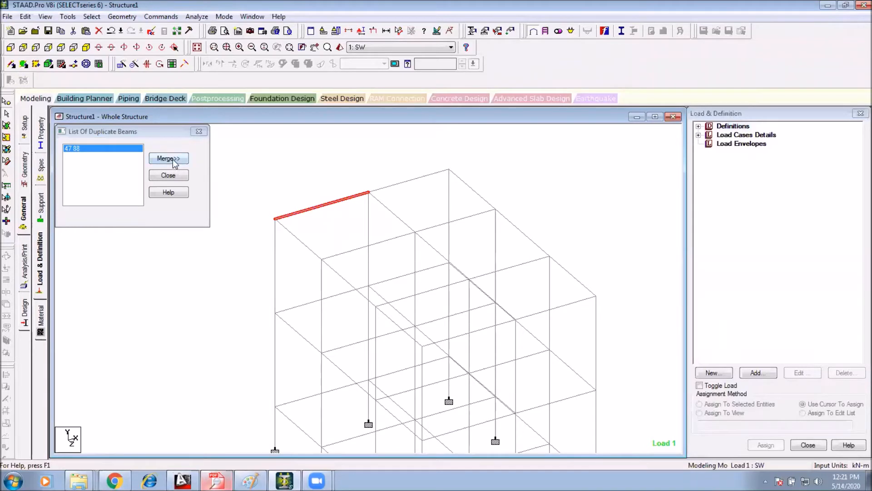
pyautogui.click(78, 150)
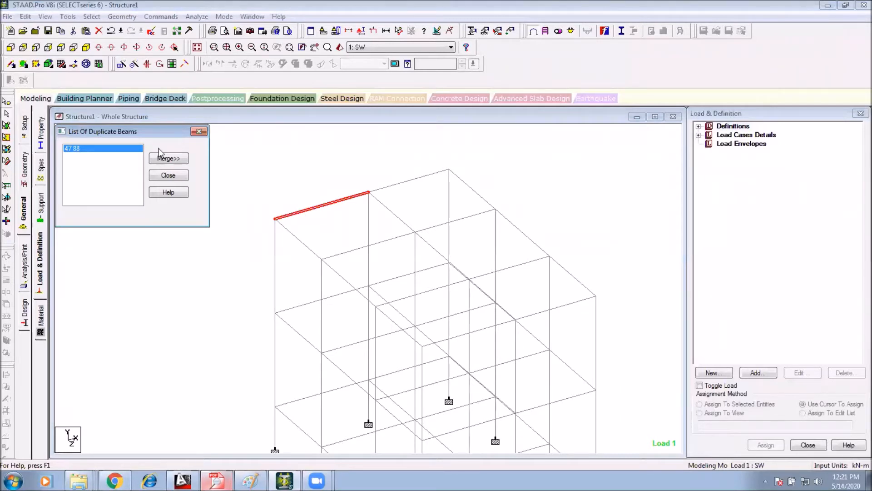
pyautogui.click(199, 132)
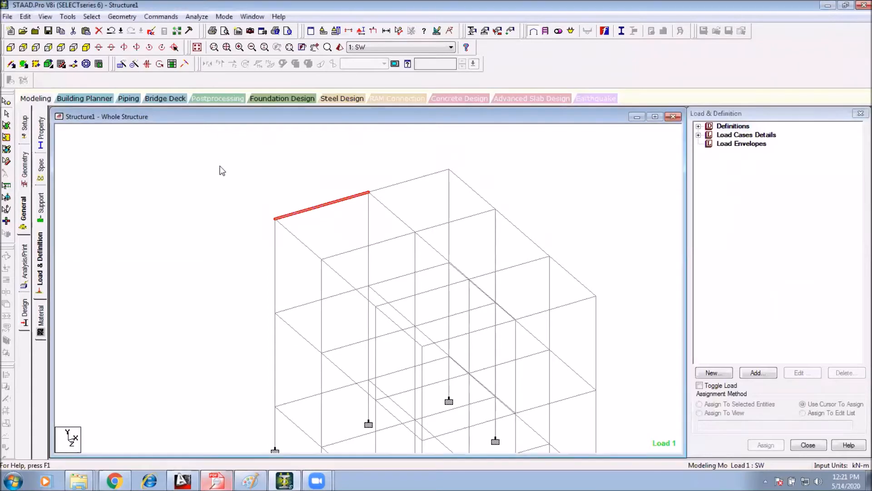
# Recheck for duplicate members and merge beams 47 and 88, keeping member 47
pyautogui.click(68, 17)
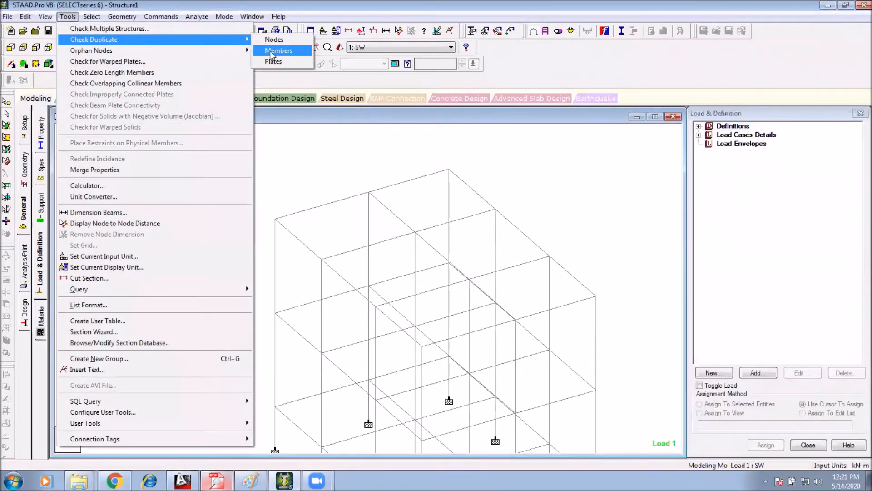
pyautogui.click(272, 51)
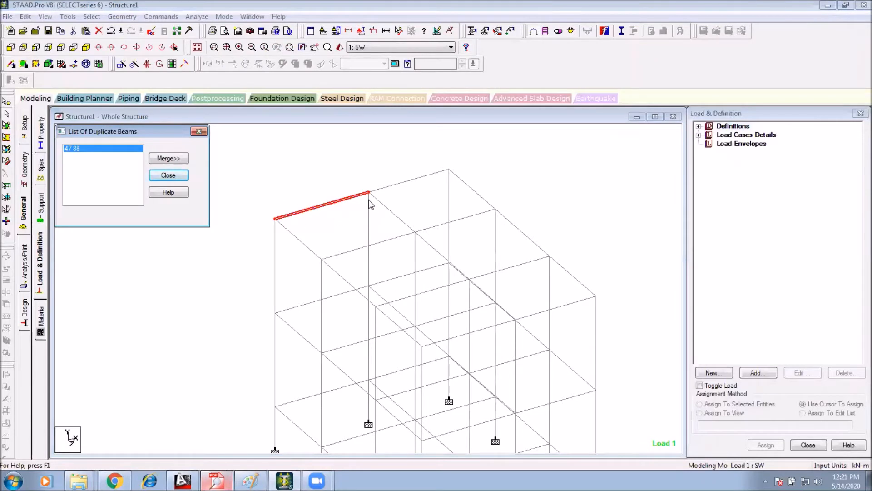
pyautogui.click(175, 159)
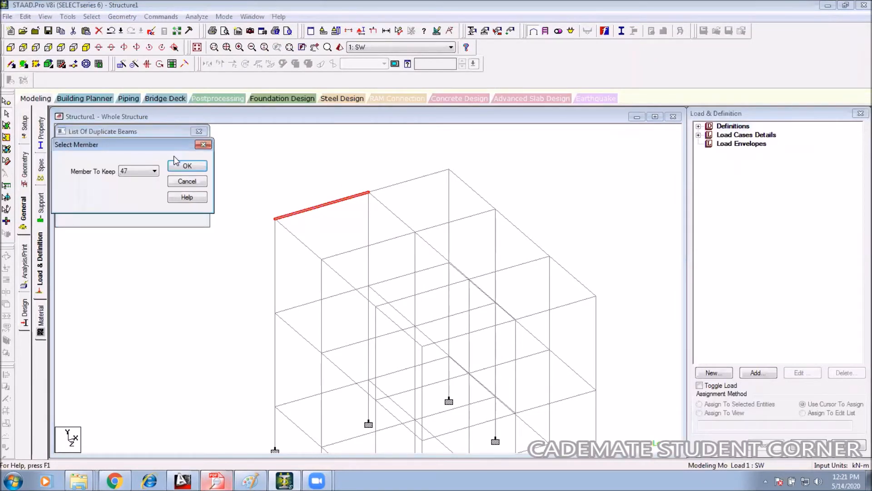
pyautogui.moveTo(120, 146); pyautogui.dragTo(311, 139)
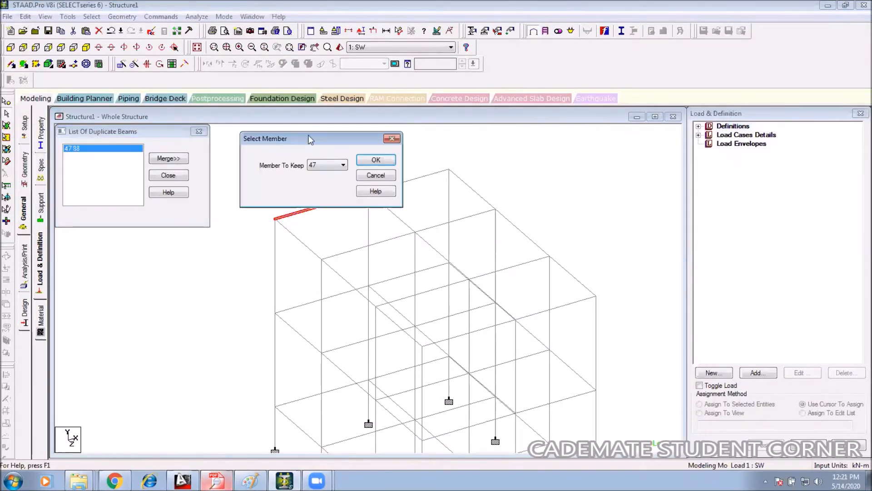
pyautogui.click(318, 165)
pyautogui.click(318, 174)
pyautogui.click(376, 160)
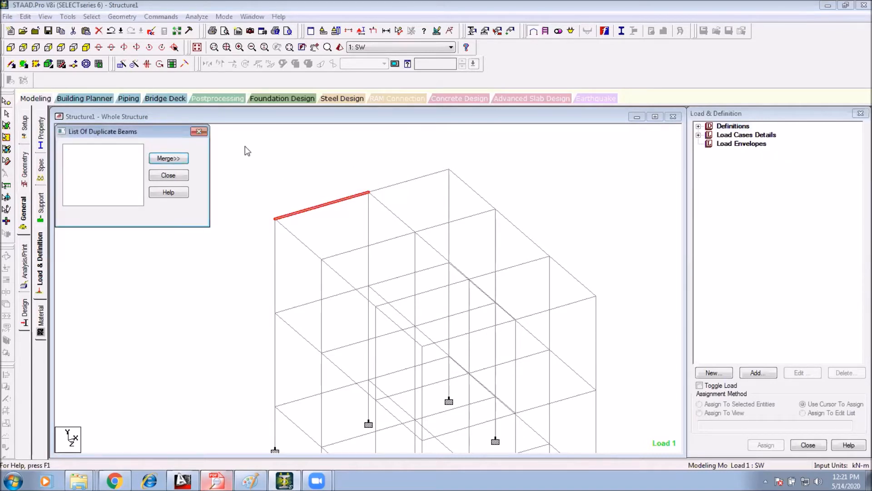
pyautogui.click(199, 131)
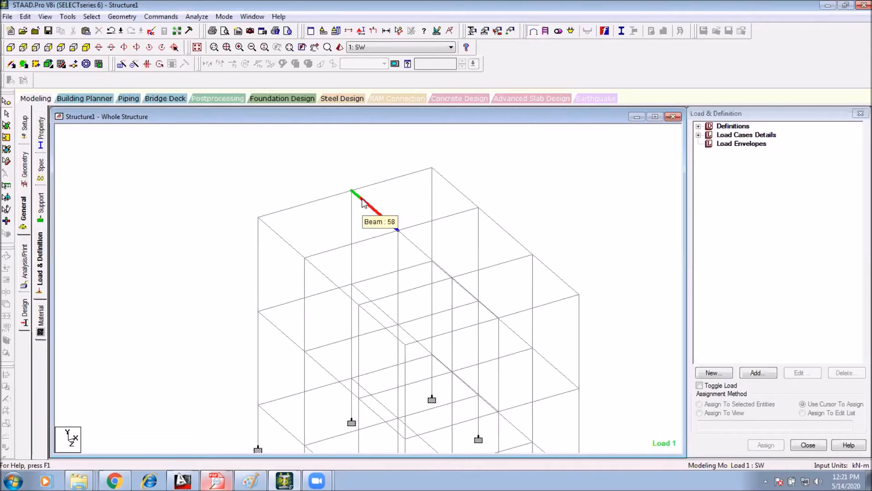
# Switch to Free PDF Reader to check the Day 15 geometric verification topics, and return to the frame model
pyautogui.moveTo(379, 279); pyautogui.dragTo(347, 225, button='middle')
pyautogui.scroll(-3, 341, 278)
pyautogui.click(225, 483)
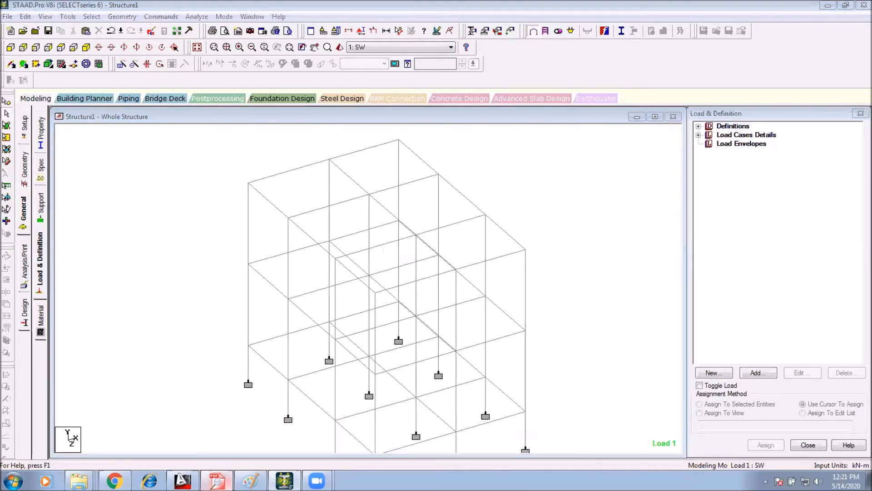
pyautogui.moveTo(361, 336); pyautogui.dragTo(361, 316)
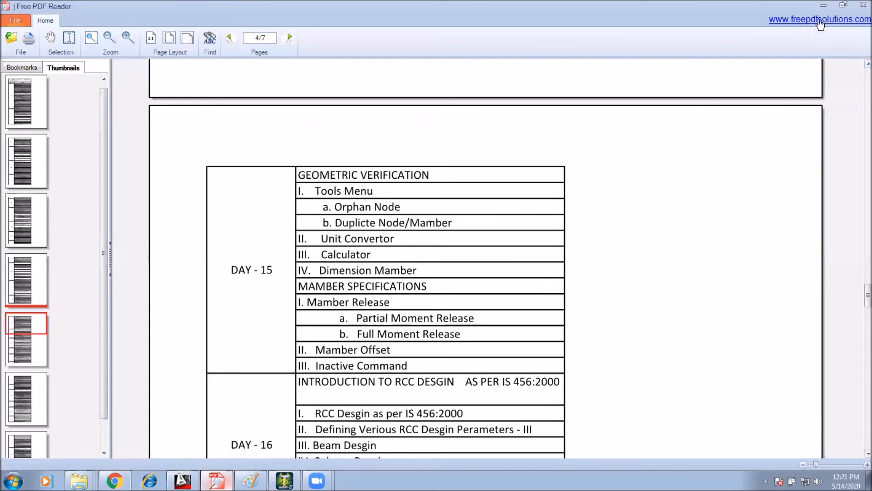
pyautogui.click(827, 7)
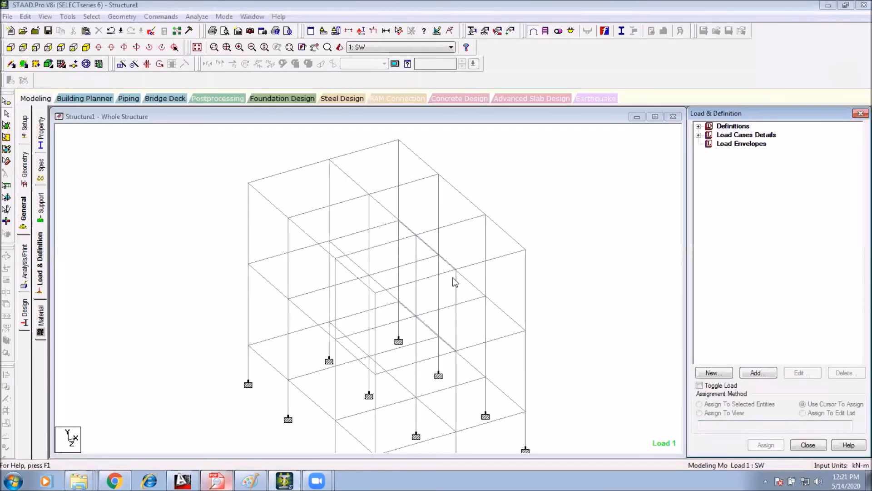
# Review the length and force options in the current input units settings, and cancel the dialog
pyautogui.moveTo(454, 296); pyautogui.dragTo(422, 252, button='middle')
pyautogui.scroll(-2, 406, 252)
pyautogui.moveTo(386, 207)
pyautogui.mouseDown(button='middle')
pyautogui.moveTo(413, 262)
pyautogui.moveTo(394, 209)
pyautogui.mouseUp(button='middle')
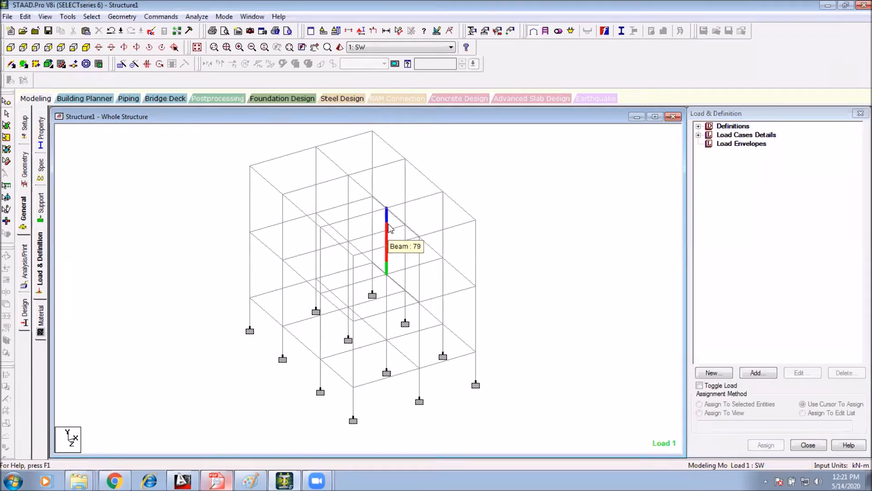
pyautogui.scroll(-1, 467, 230)
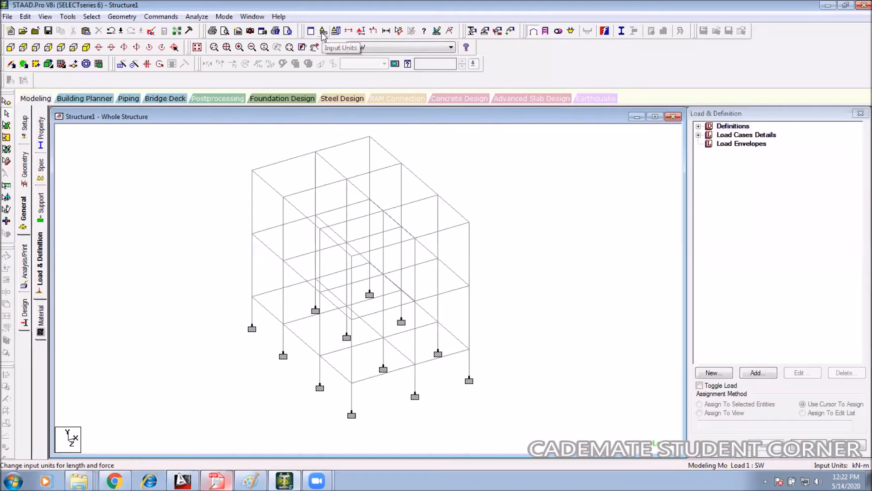
pyautogui.moveTo(445, 234); pyautogui.dragTo(425, 242, button='middle')
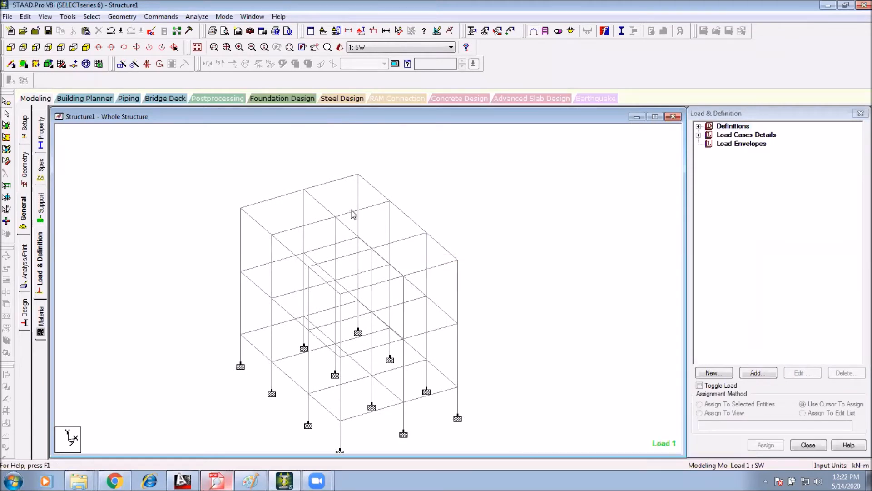
pyautogui.click(323, 31)
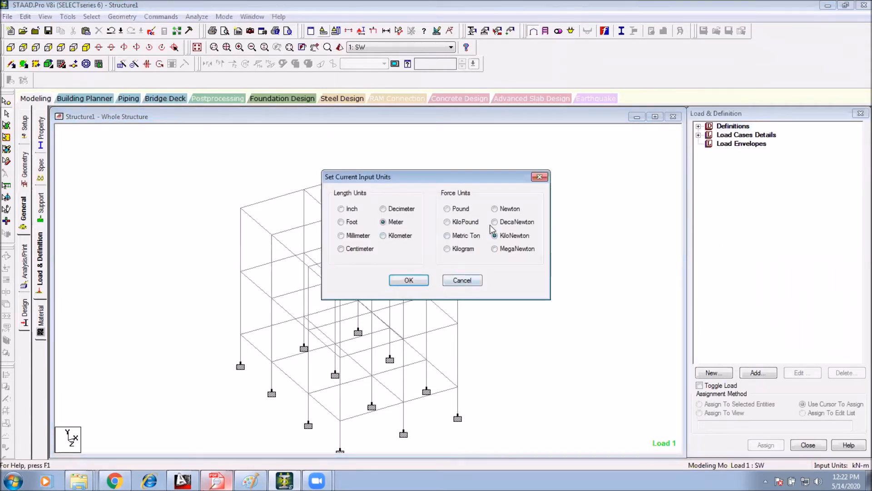
pyautogui.click(357, 222)
pyautogui.click(464, 249)
pyautogui.click(471, 281)
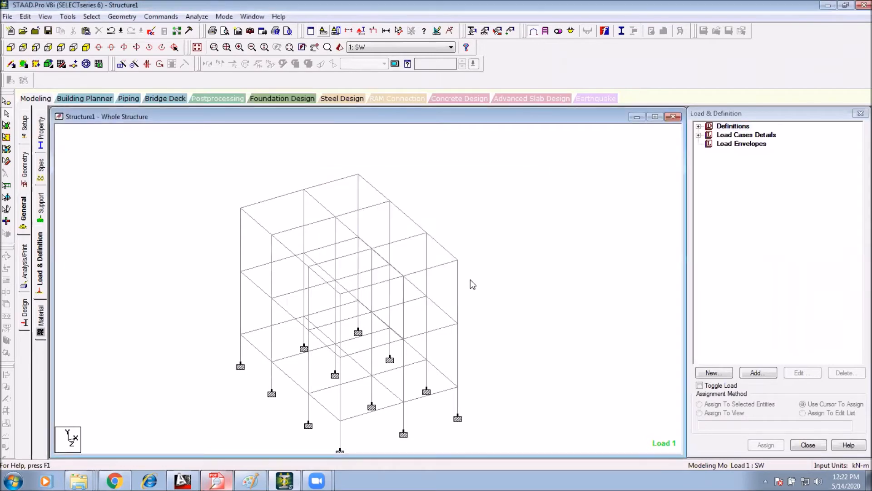
# Recheck the Meter length unit and KiloNewton force unit in the current input units settings, cancelling without changes
pyautogui.click(68, 17)
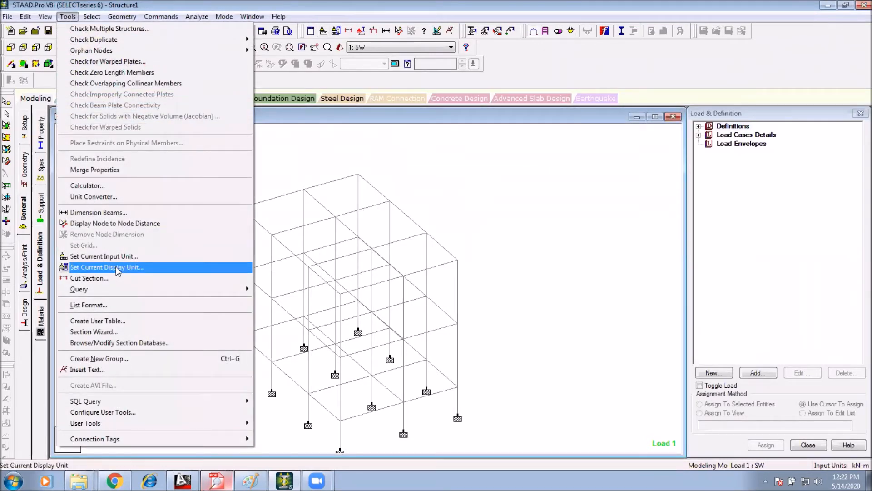
pyautogui.click(485, 264)
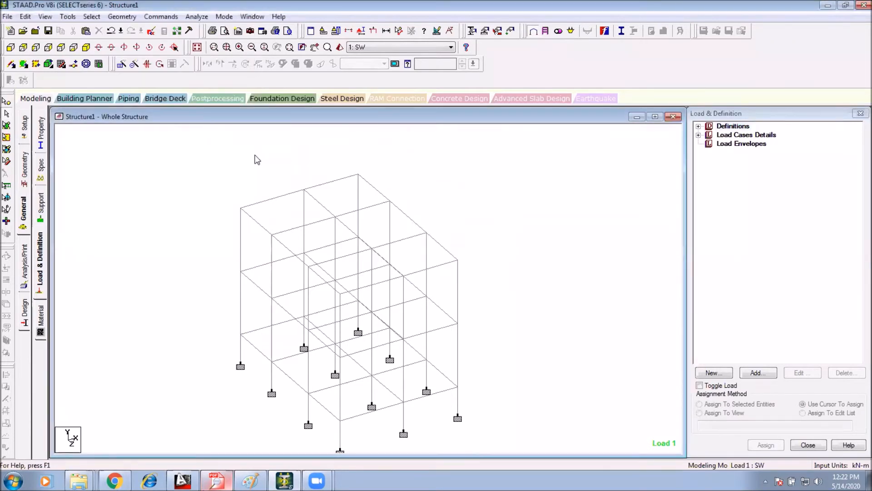
pyautogui.click(68, 17)
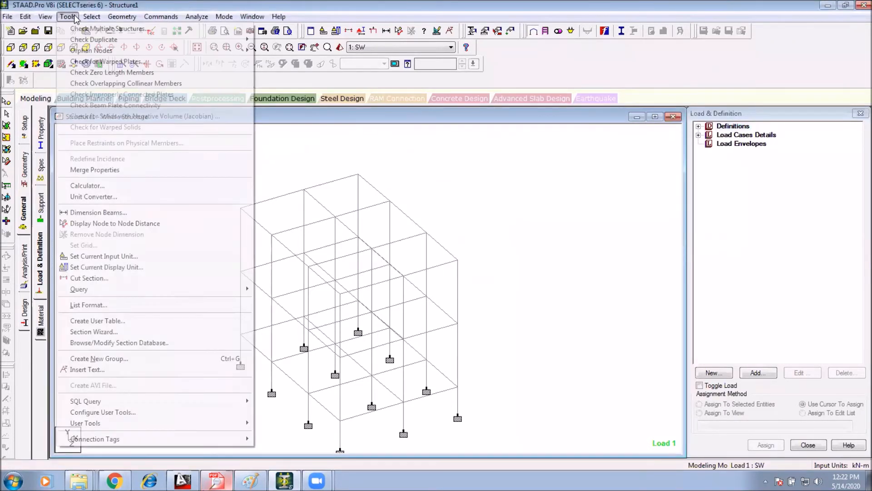
pyautogui.click(116, 257)
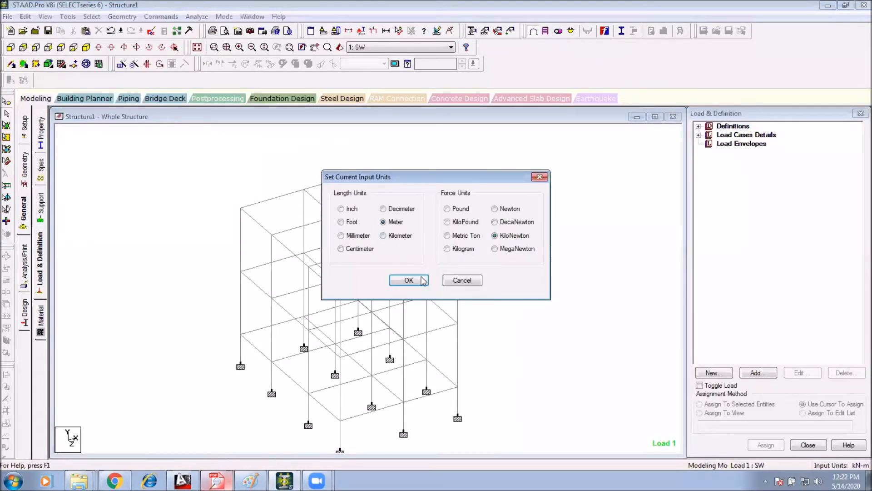
pyautogui.click(465, 283)
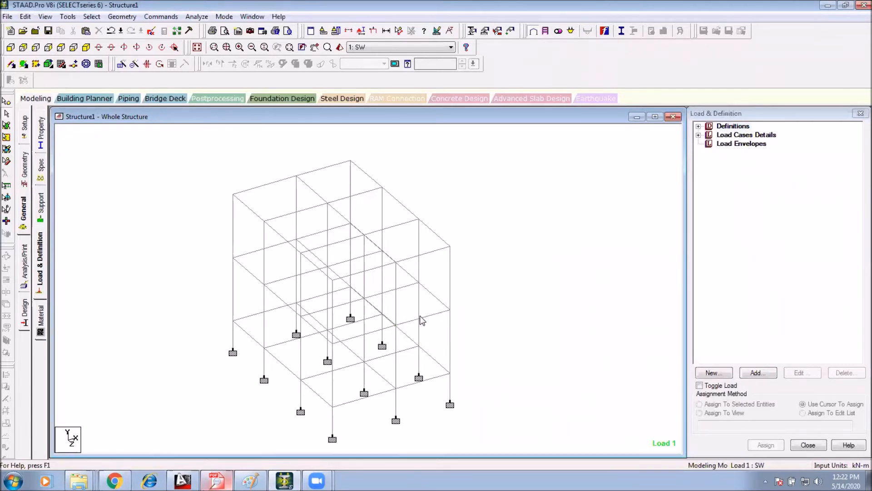
pyautogui.click(323, 31)
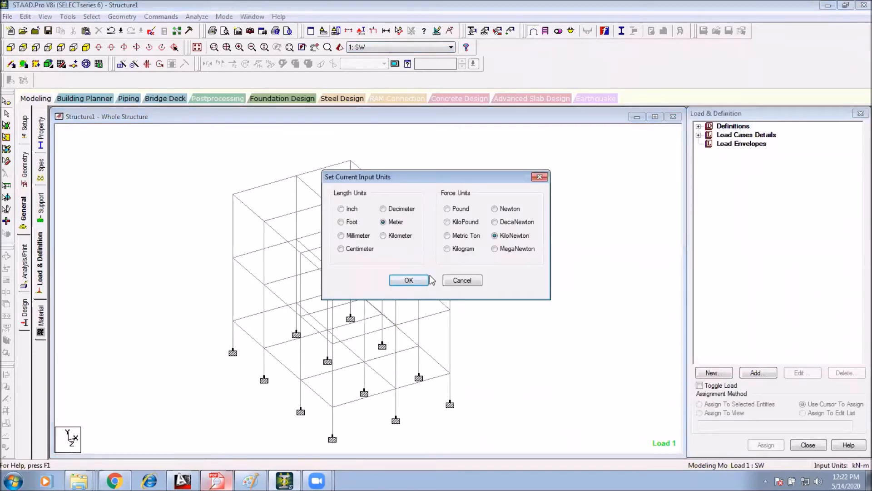
pyautogui.click(460, 279)
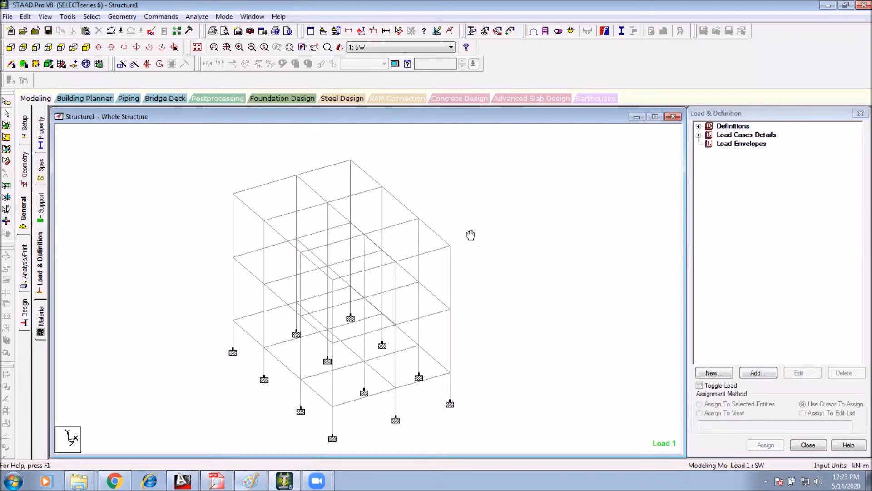
pyautogui.moveTo(472, 236); pyautogui.dragTo(464, 218, button='middle')
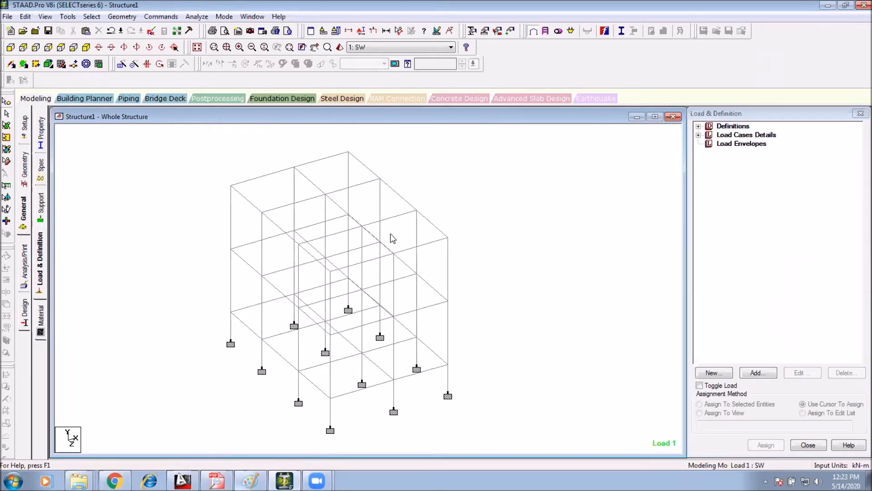
pyautogui.moveTo(389, 250); pyautogui.dragTo(384, 229, button='middle')
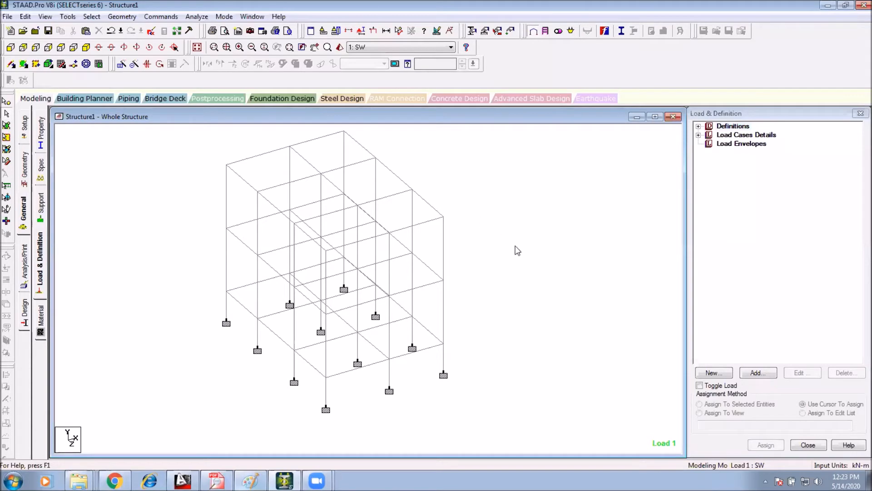
pyautogui.moveTo(458, 234); pyautogui.dragTo(444, 212, button='middle')
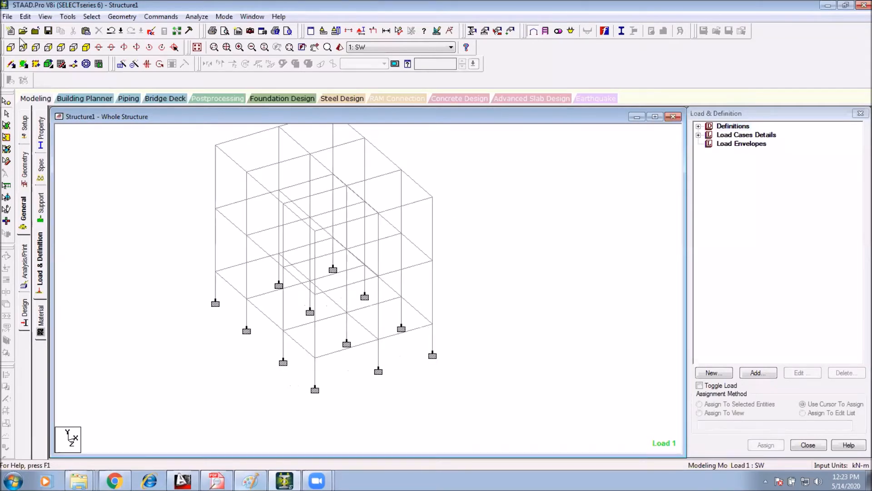
# Open the Unit Converter and convert a force of 1000 from Newton to Kilonewton
pyautogui.click(68, 17)
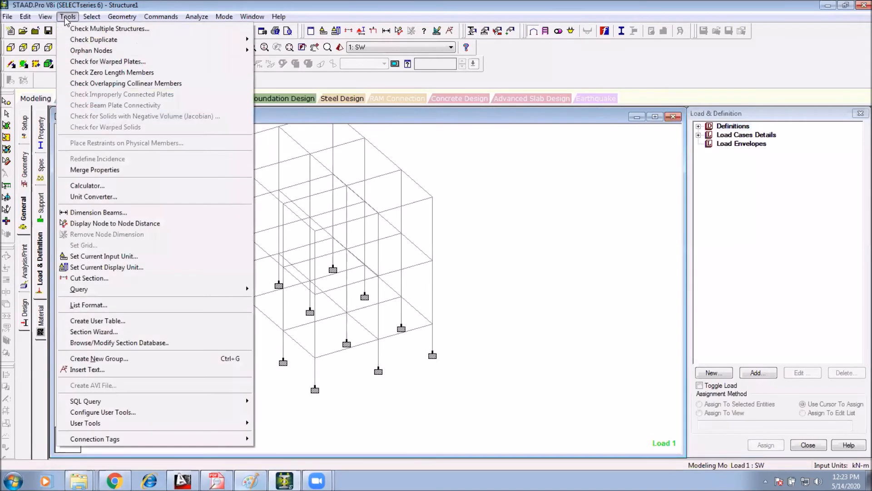
pyautogui.click(121, 199)
pyautogui.moveTo(433, 142); pyautogui.dragTo(484, 112)
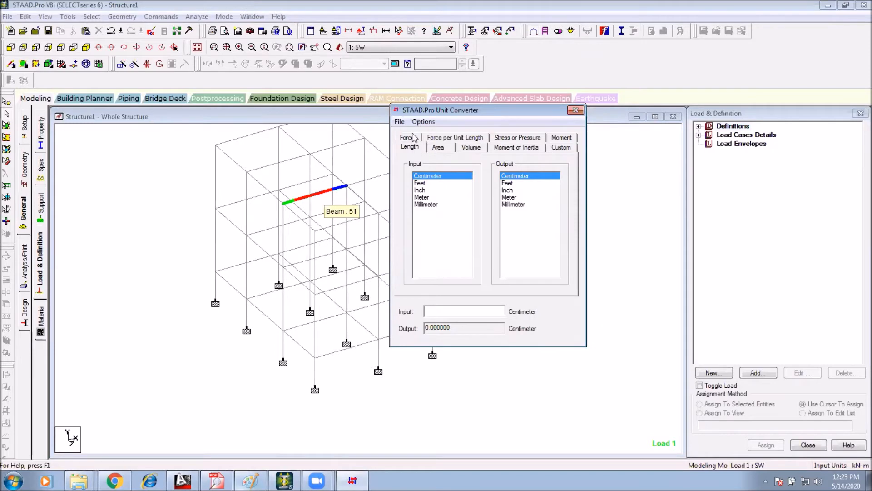
pyautogui.click(406, 137)
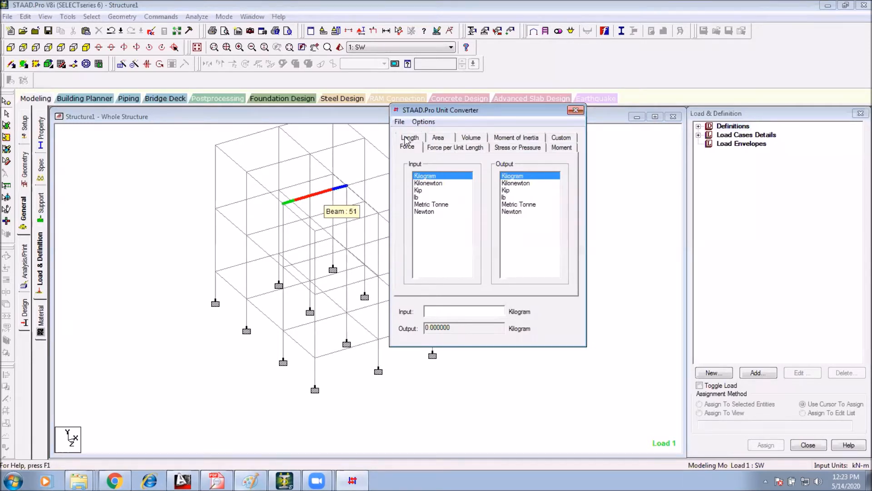
pyautogui.click(428, 211)
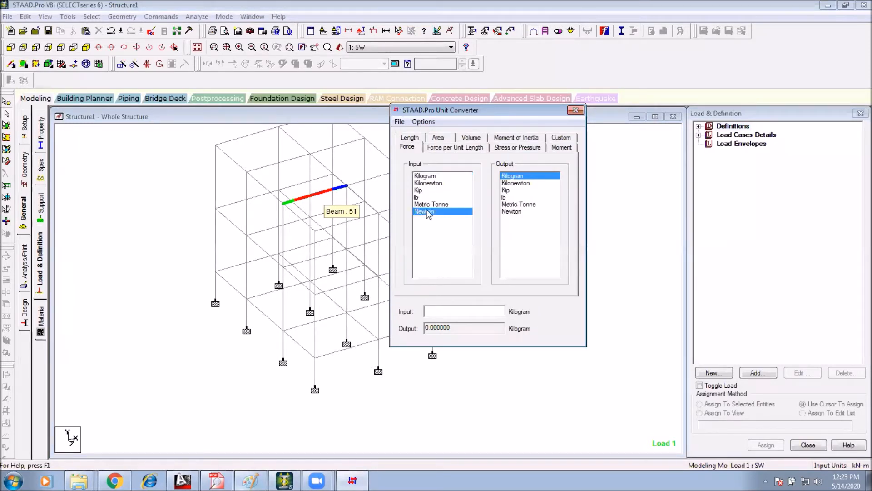
pyautogui.click(516, 184)
pyautogui.click(448, 313)
pyautogui.write('000')
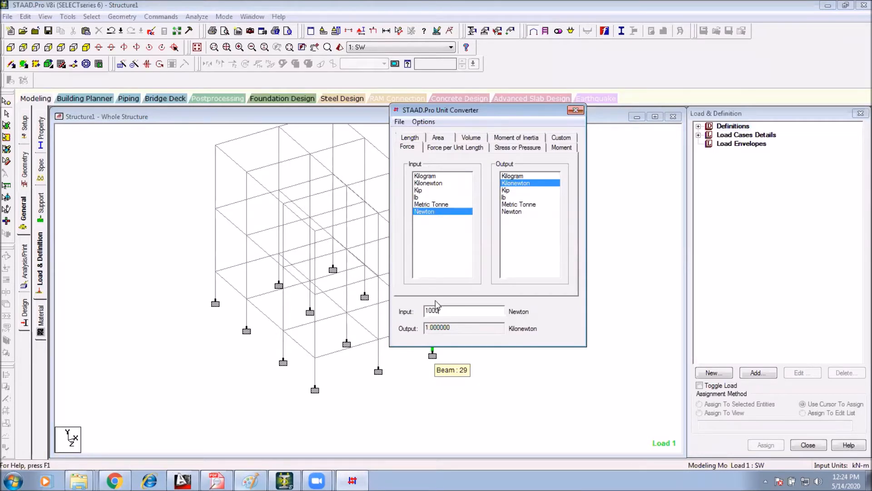
pyautogui.moveTo(462, 328); pyautogui.dragTo(425, 329)
# Convert a length of 1 from Feet to Meter in the Unit Converter
pyautogui.click(416, 140)
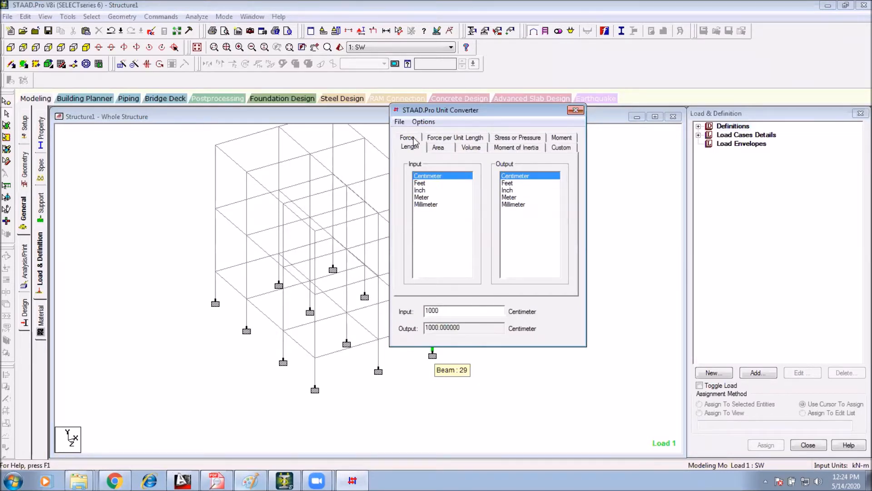
pyautogui.click(427, 183)
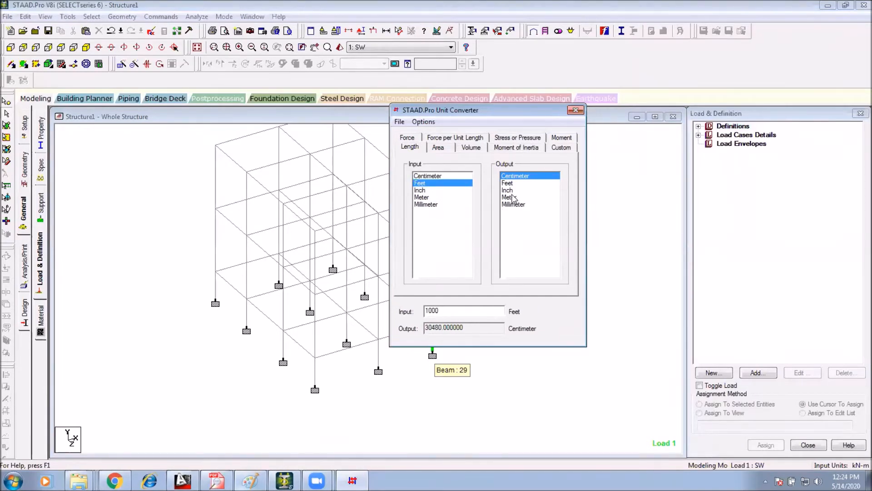
pyautogui.click(511, 198)
pyautogui.moveTo(439, 310); pyautogui.dragTo(299, 309)
pyautogui.write('1')
pyautogui.moveTo(459, 328); pyautogui.dragTo(384, 331)
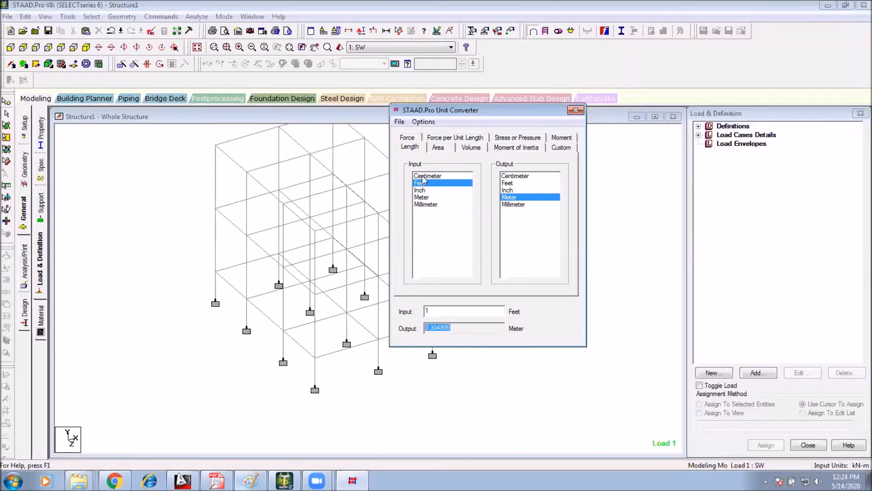
# Change the input length unit to Inch and convert 9 inches to Meter
pyautogui.click(423, 191)
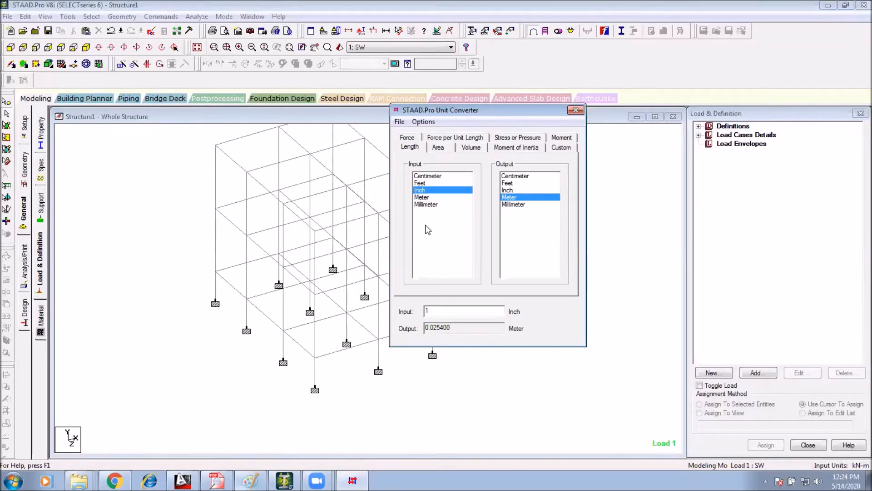
pyautogui.doubleClick(439, 311)
pyautogui.write('23')
pyautogui.press('BackSpace')
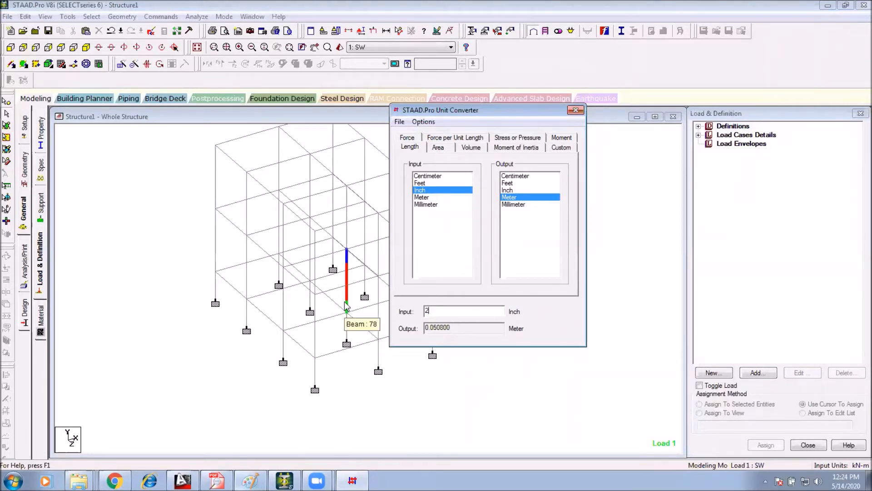
pyautogui.write('9')
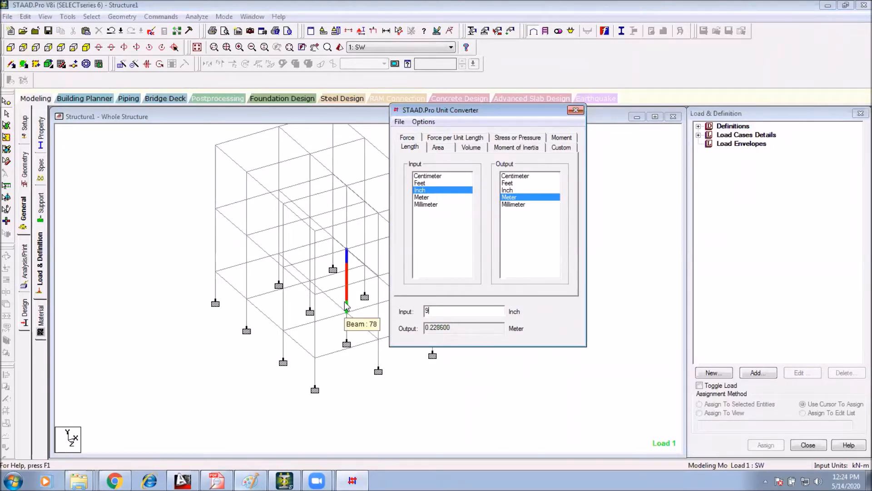
pyautogui.doubleClick(458, 329)
pyautogui.click(437, 328)
pyautogui.doubleClick(455, 328)
# Convert 12 inches and 18 inches to Meter, and close the Unit Converter
pyautogui.moveTo(443, 312); pyautogui.dragTo(382, 308)
pyautogui.write('12')
pyautogui.moveTo(458, 330); pyautogui.dragTo(390, 315)
pyautogui.write('18')
pyautogui.moveTo(479, 330); pyautogui.dragTo(423, 330)
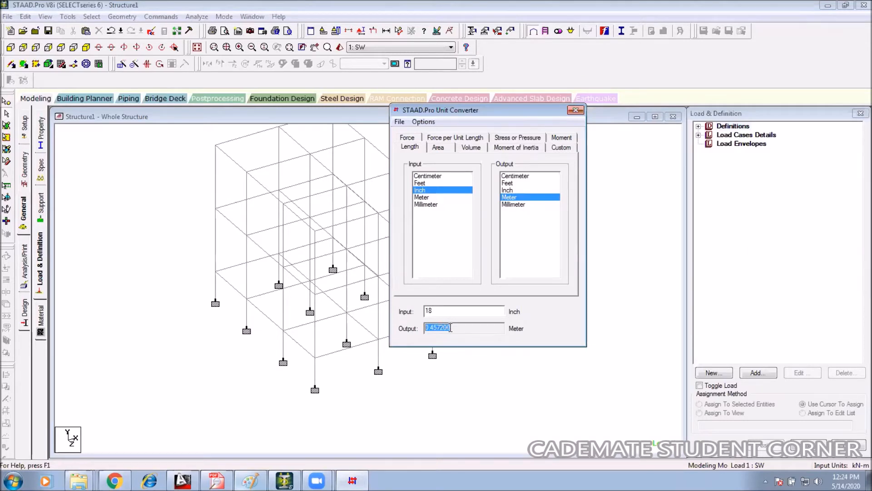
pyautogui.click(576, 111)
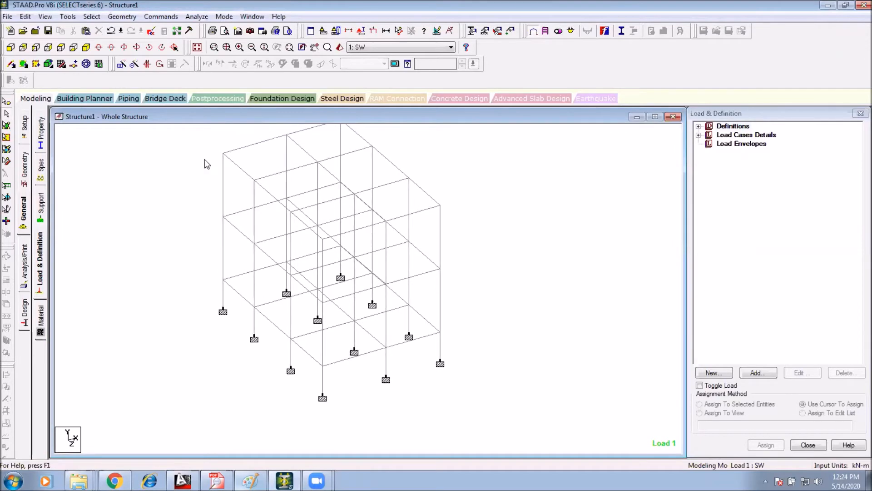
# Open the STAAD.Pro Calculator, review its Normal, Eng and Integer modes, and close it
pyautogui.click(67, 18)
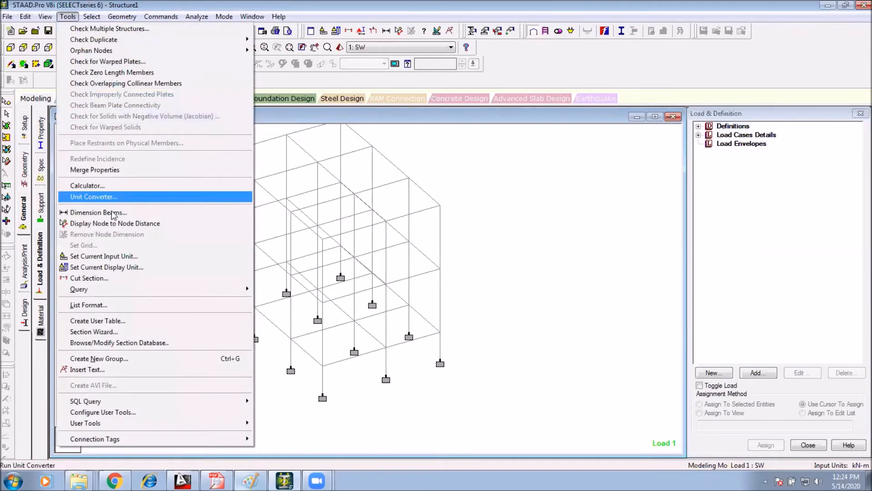
pyautogui.click(524, 281)
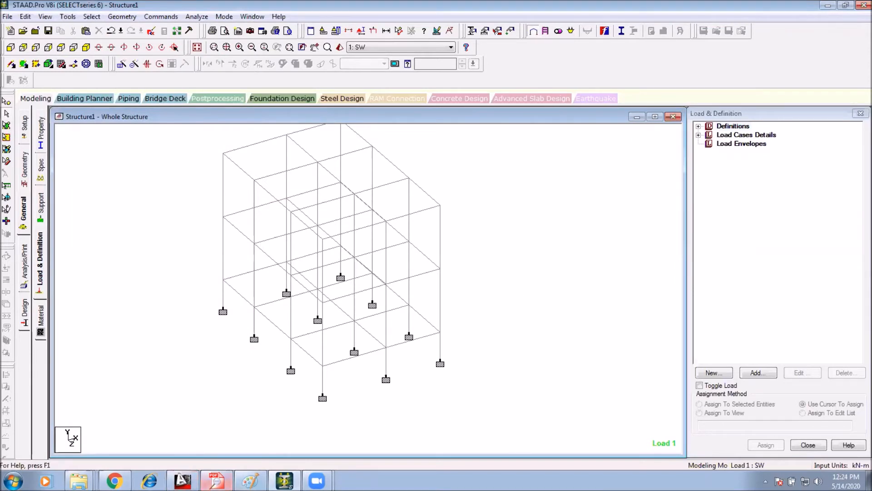
pyautogui.moveTo(380, 325); pyautogui.dragTo(380, 326, button='middle')
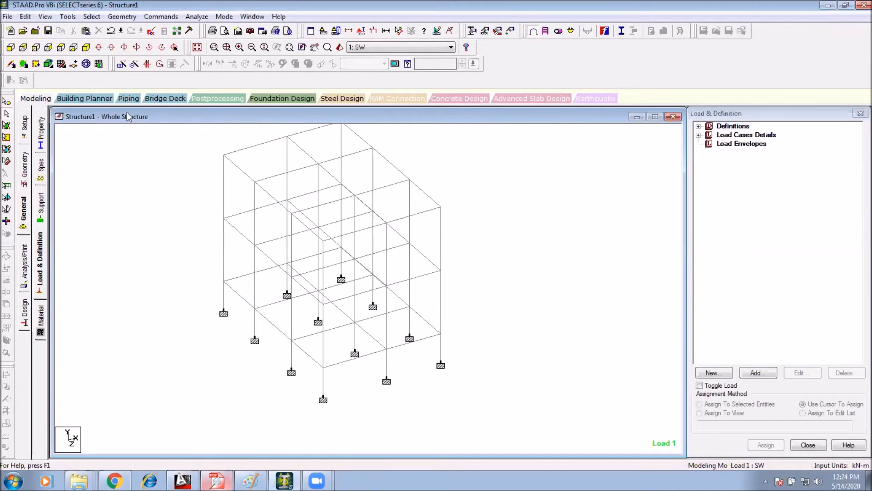
pyautogui.click(68, 17)
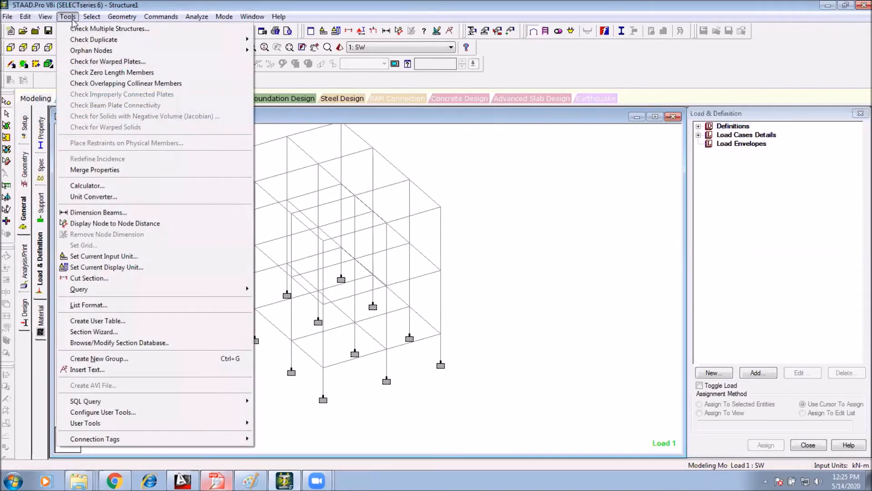
pyautogui.click(121, 186)
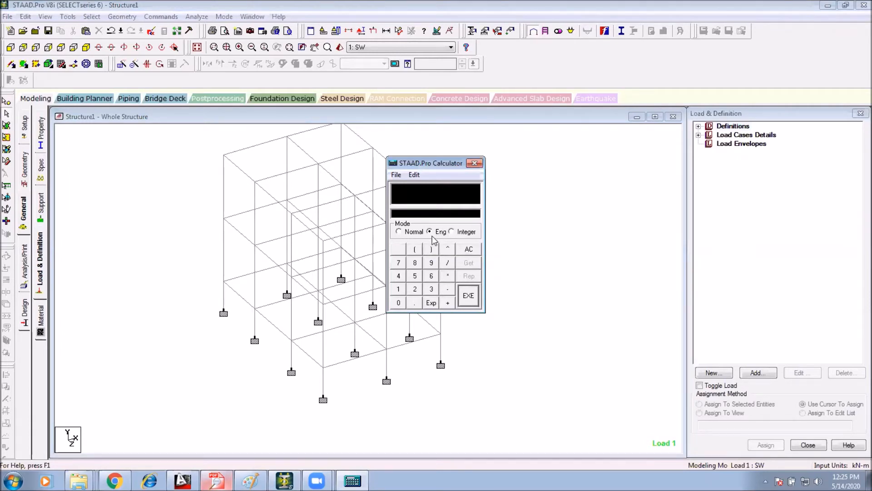
pyautogui.click(476, 163)
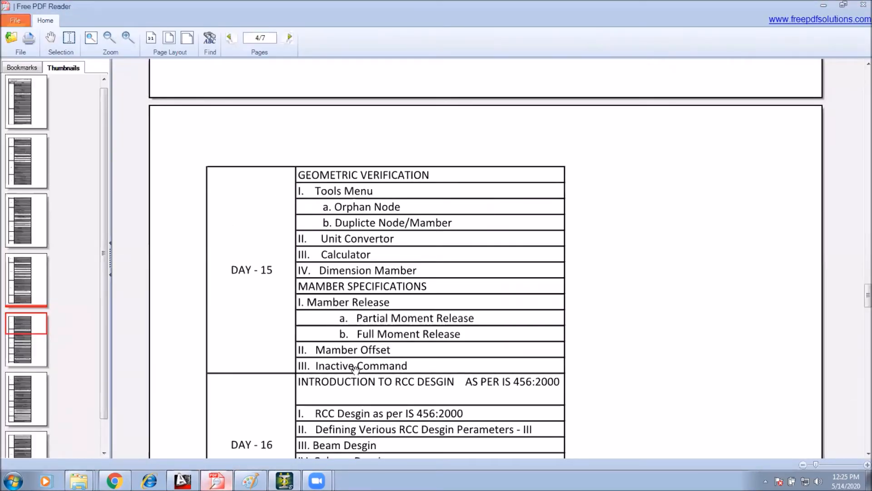
# Check the Day 15 geometric verification and member specification topics in Free PDF Reader, and return to the frame model
pyautogui.scroll(-2, 355, 369)
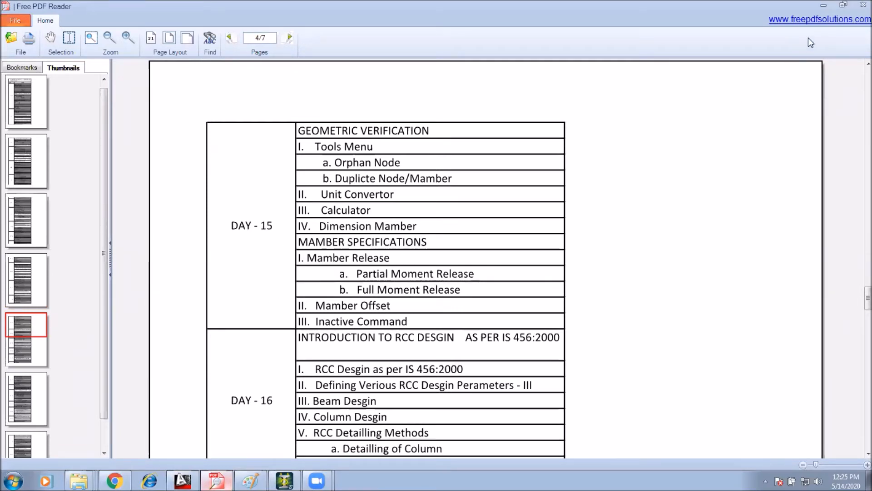
pyautogui.click(823, 5)
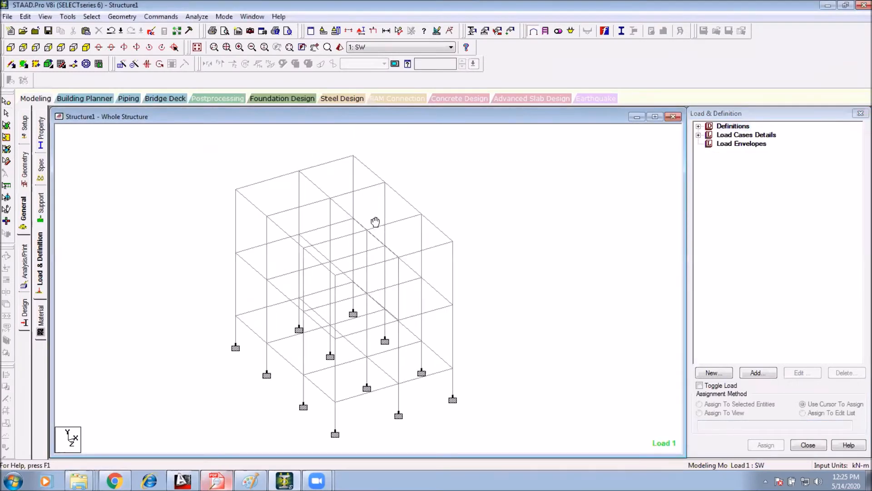
pyautogui.scroll(3, 322, 231)
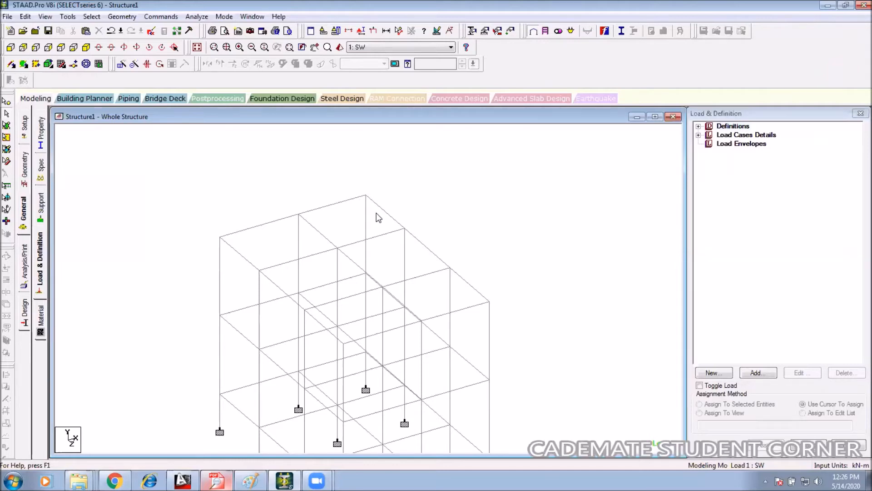
# Switch to Free PDF Reader and read the course topics from Day 15 member specifications through Day 17
pyautogui.click(215, 481)
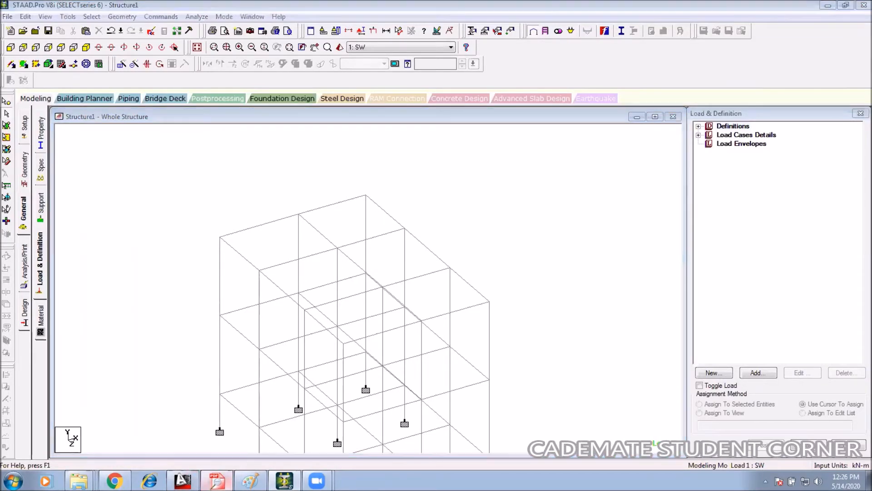
pyautogui.scroll(-1, 444, 213)
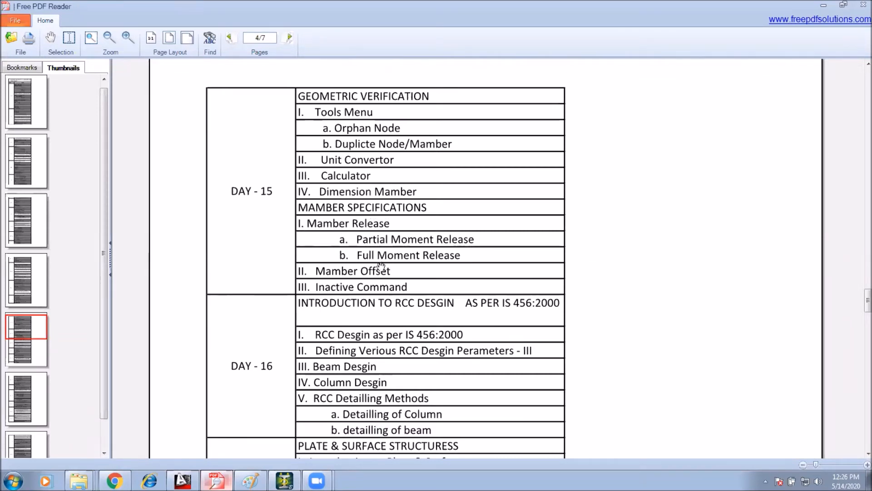
pyautogui.scroll(-3, 386, 272)
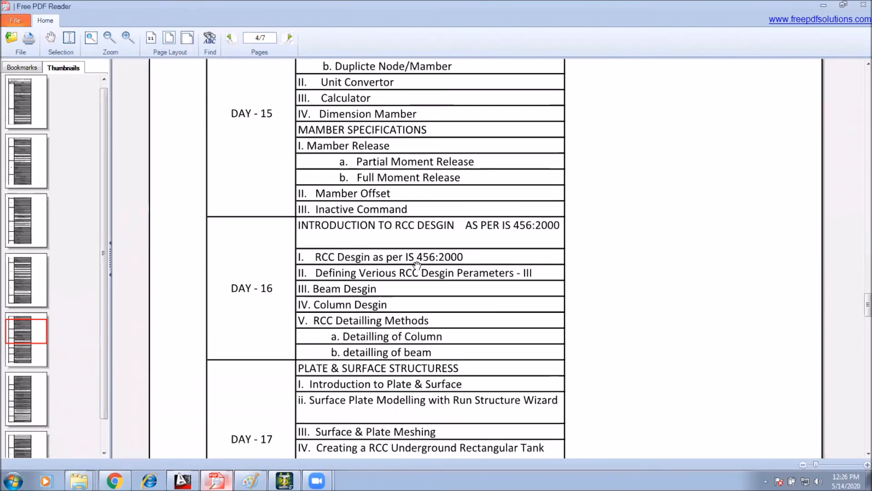
# Read the Day 16 topics on RCC design as per IS 456:2000 and return to the frame model in STAAD.Pro
pyautogui.scroll(-3, 416, 265)
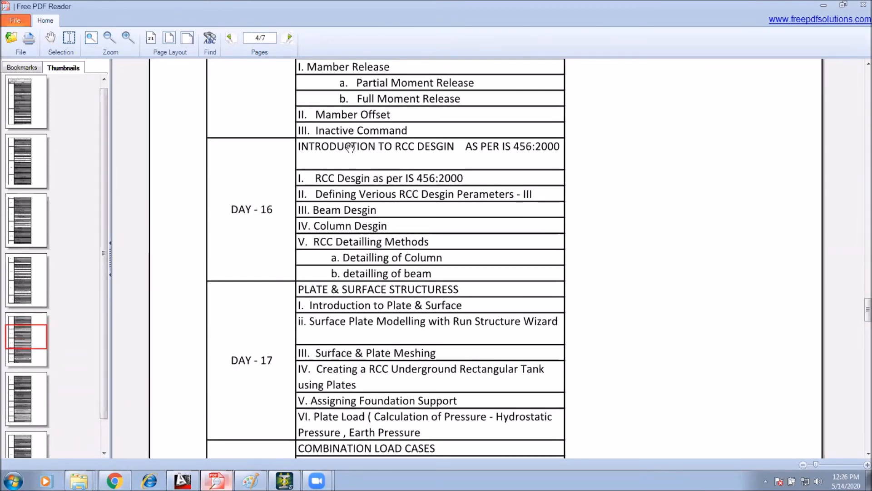
pyautogui.scroll(1, 392, 200)
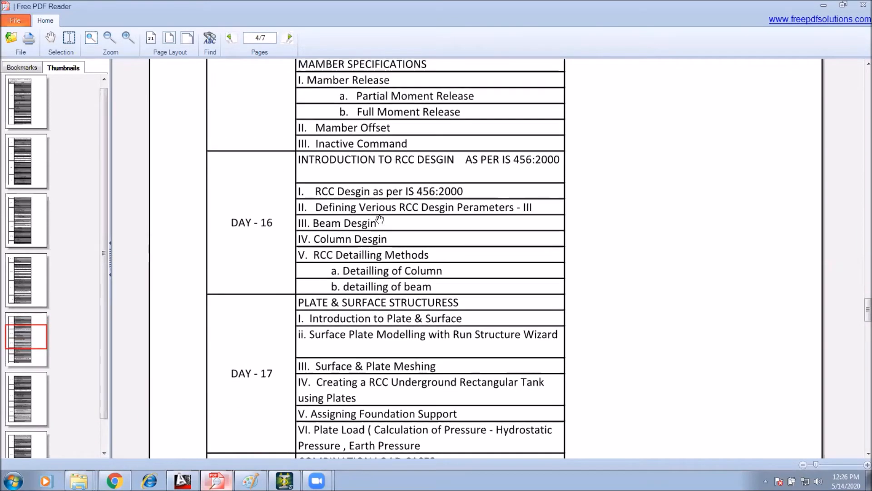
pyautogui.click(825, 6)
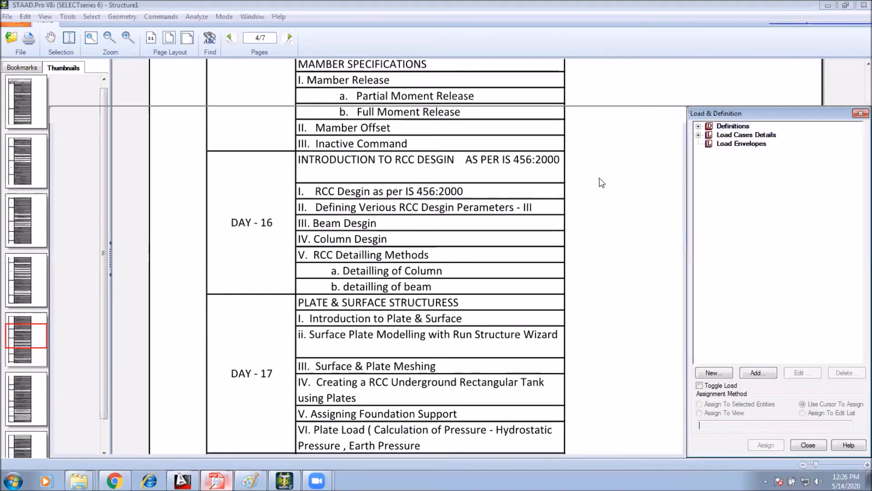
pyautogui.moveTo(540, 297); pyautogui.dragTo(552, 262, button='middle')
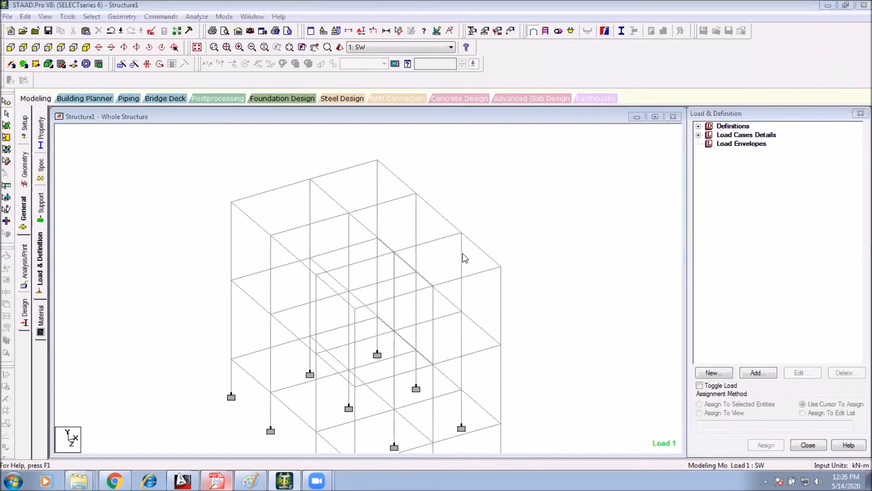
pyautogui.moveTo(479, 276); pyautogui.dragTo(444, 284)
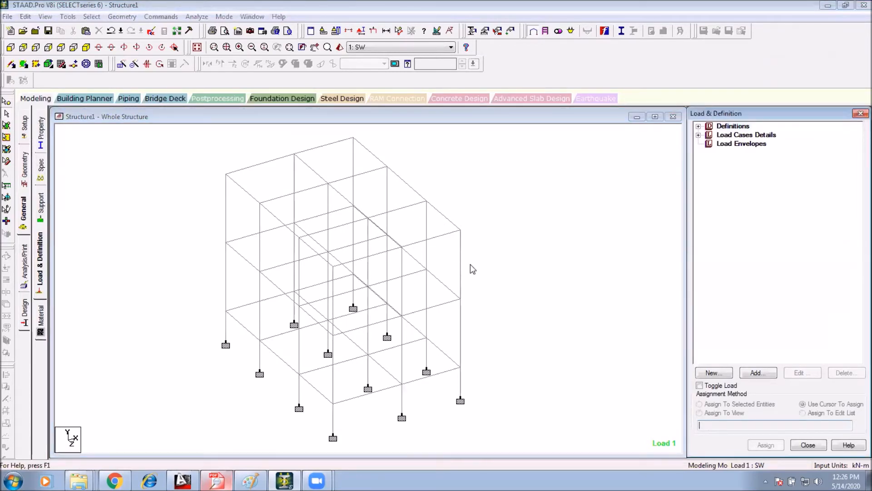
# Review the section property, support and load definition pages of the whole structure
pyautogui.click(42, 131)
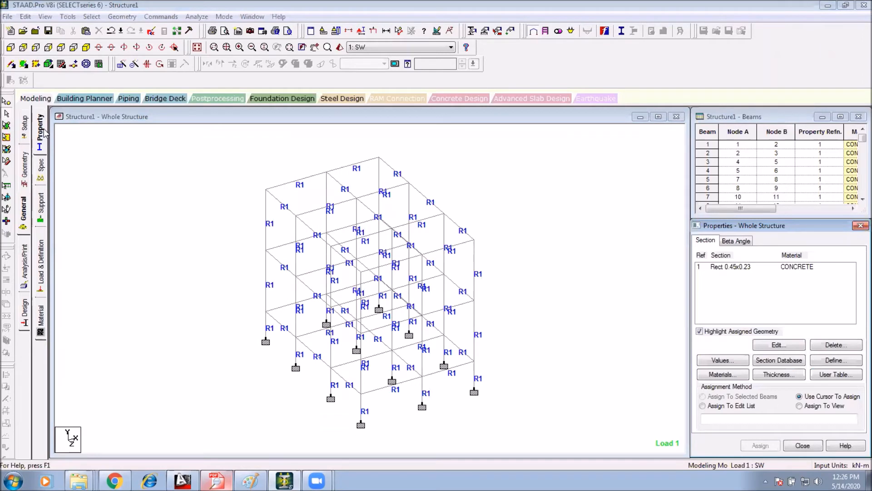
pyautogui.click(41, 219)
pyautogui.click(40, 261)
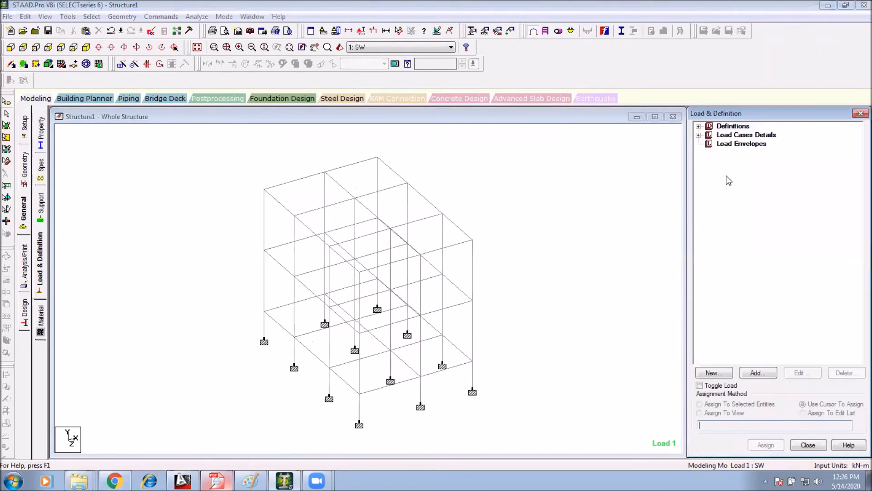
# Expand the load cases and look through WALL, FLOOR DEAD, FLOOR LIVE, FINISH and 0.9 FECTOR, ending on FINISH
pyautogui.click(698, 135)
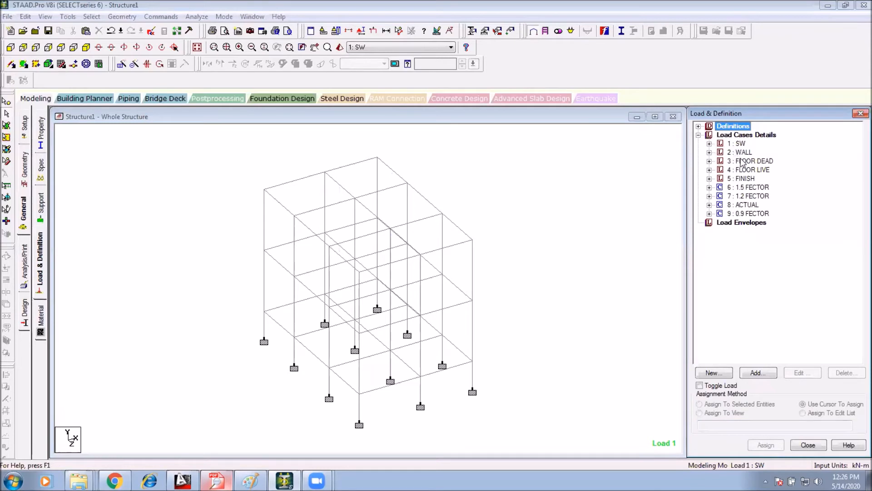
pyautogui.click(741, 152)
pyautogui.click(745, 162)
pyautogui.click(746, 170)
pyautogui.click(745, 179)
pyautogui.click(758, 214)
pyautogui.click(746, 179)
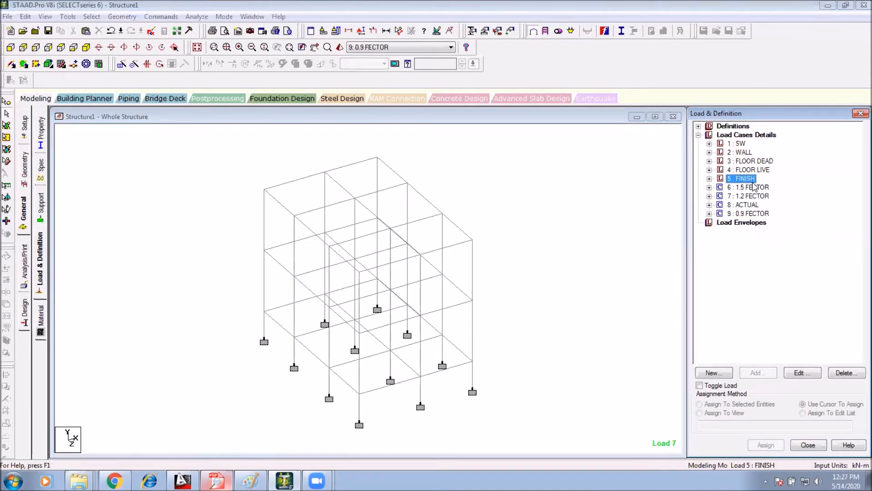
pyautogui.click(550, 232)
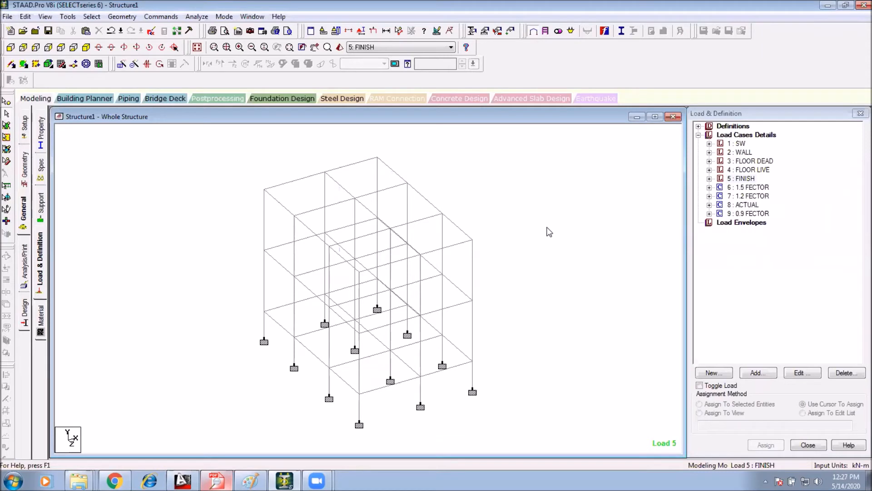
pyautogui.moveTo(454, 271); pyautogui.dragTo(443, 268, button='middle')
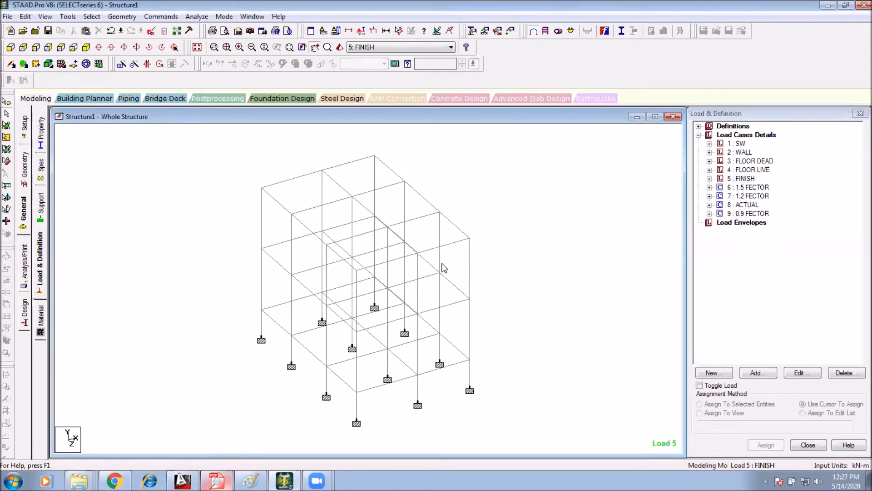
# Look through the Steel, Concrete, Timber, Aluminum and Shearwall design pages, and decline the auto save
pyautogui.click(25, 311)
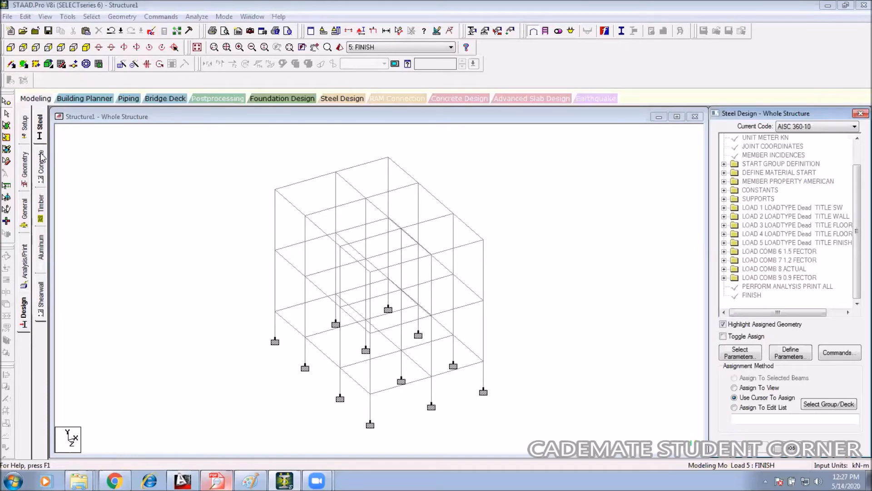
pyautogui.click(42, 166)
pyautogui.click(41, 204)
pyautogui.click(41, 246)
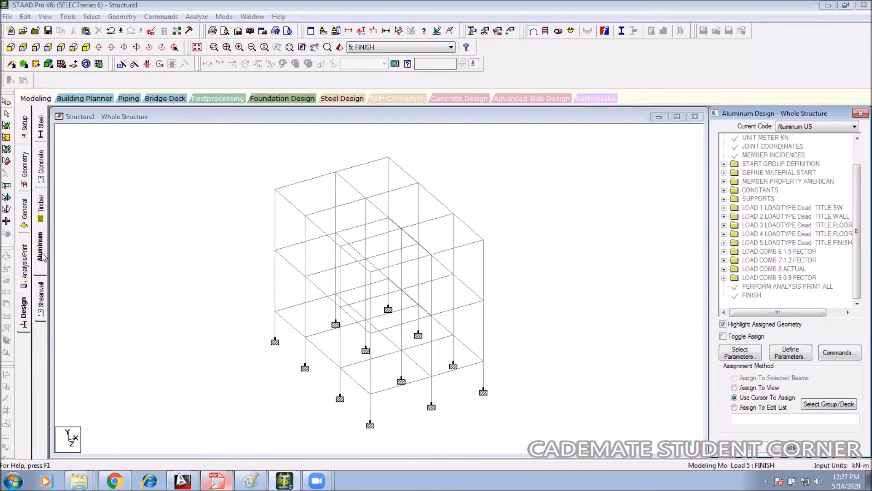
pyautogui.click(42, 289)
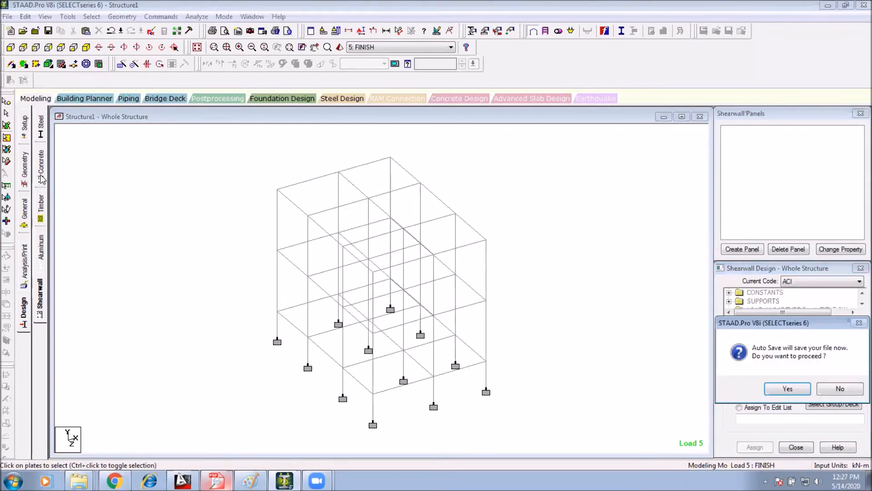
pyautogui.click(841, 389)
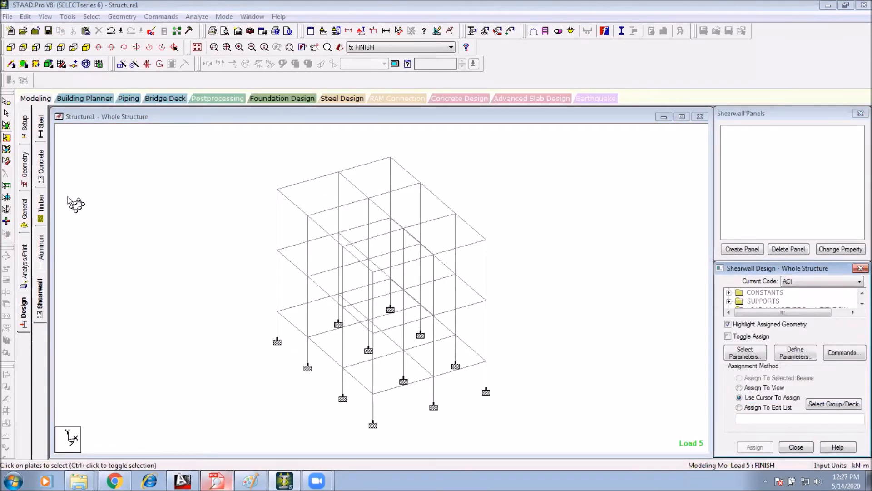
# Set the current code for concrete design of the whole structure to IS456
pyautogui.click(42, 173)
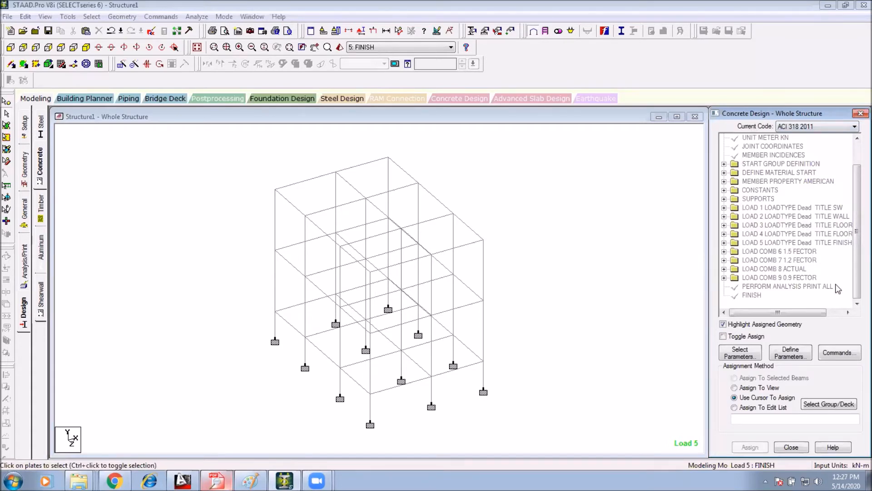
pyautogui.click(787, 127)
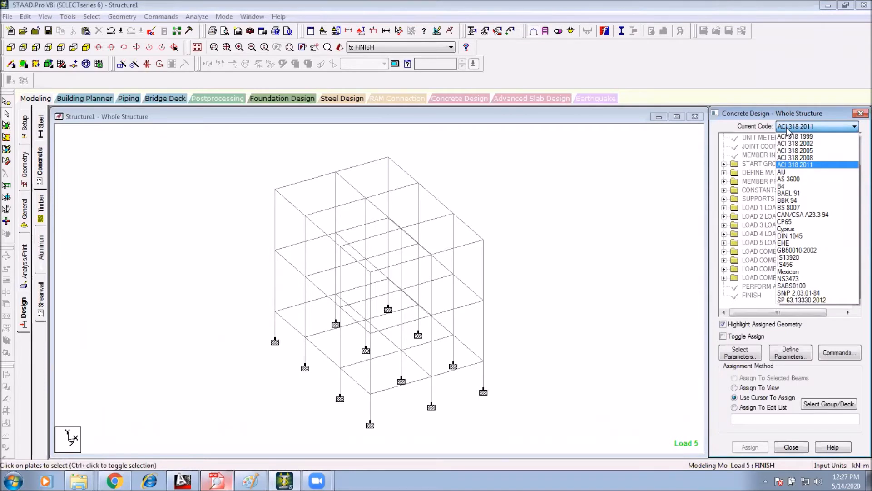
pyautogui.click(797, 266)
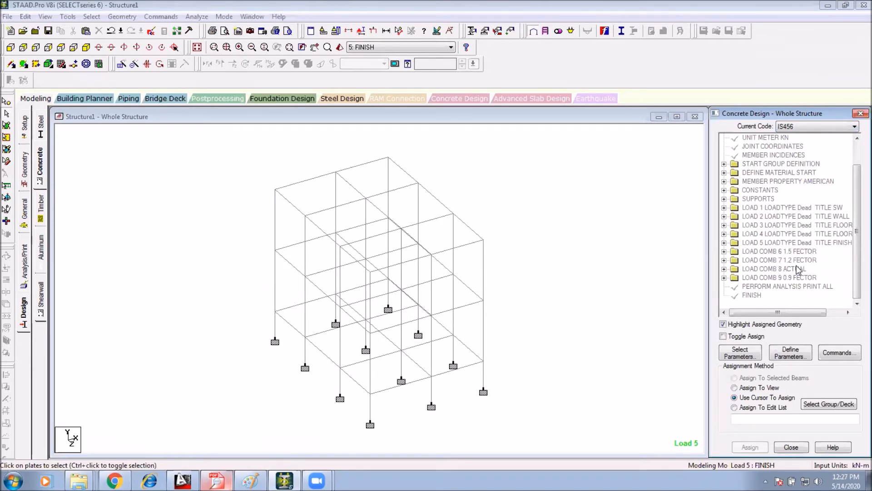
pyautogui.click(789, 127)
pyautogui.click(789, 129)
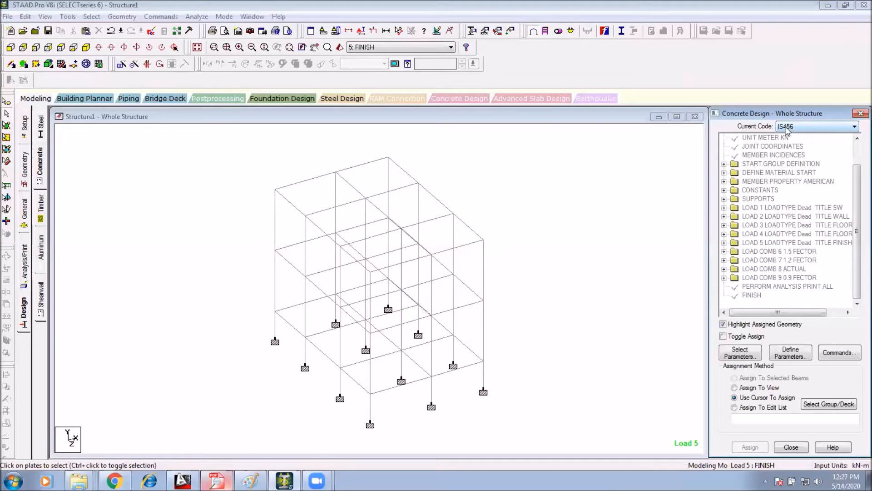
# Open the concrete Design Parameters definition and review the BRACE, CLEAR, EFACE, ELY and ELZ parameters
pyautogui.click(806, 356)
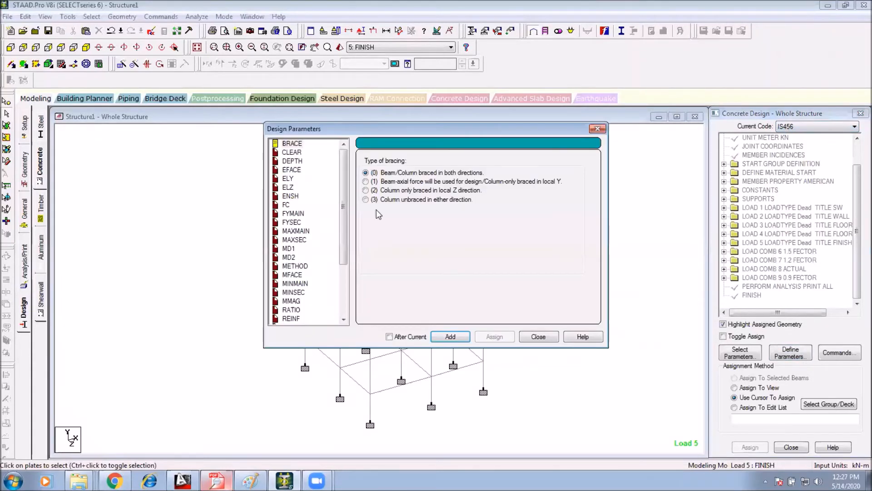
pyautogui.moveTo(456, 136); pyautogui.dragTo(328, 99)
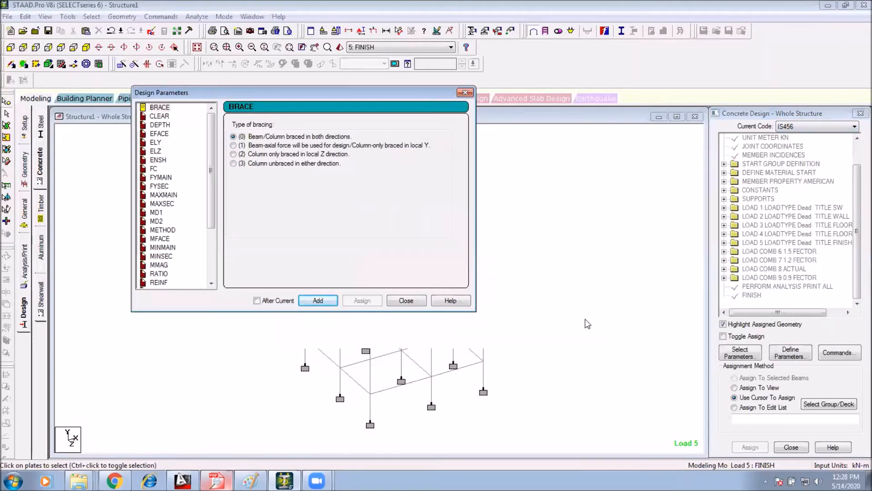
pyautogui.moveTo(213, 138)
pyautogui.mouseDown()
pyautogui.moveTo(215, 188)
pyautogui.moveTo(214, 144)
pyautogui.mouseUp()
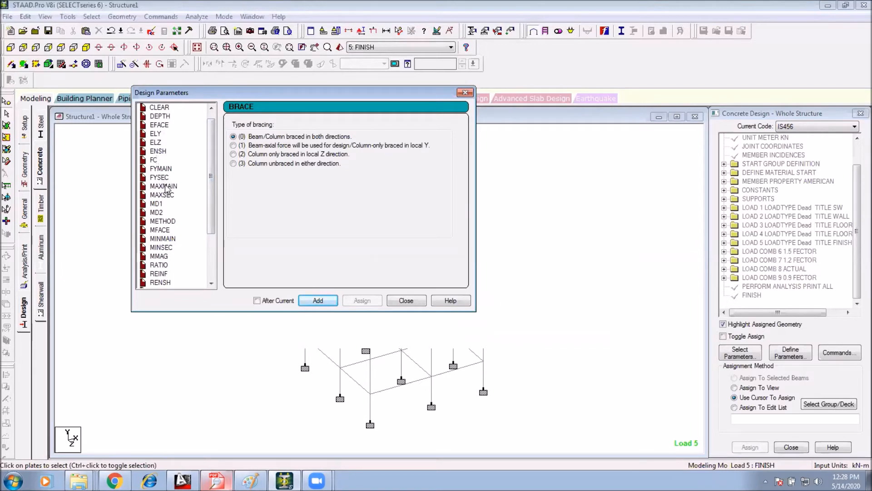
pyautogui.scroll(1, 205, 160)
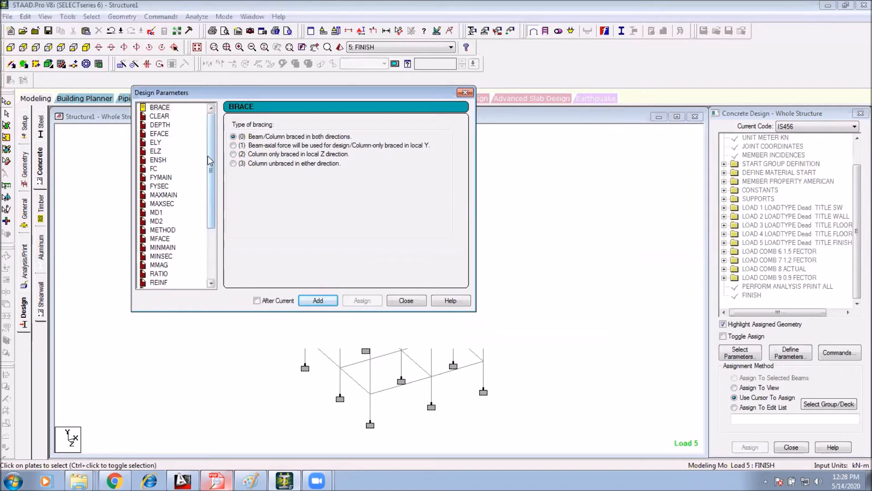
pyautogui.click(161, 118)
pyautogui.click(159, 134)
pyautogui.click(155, 142)
pyautogui.click(157, 151)
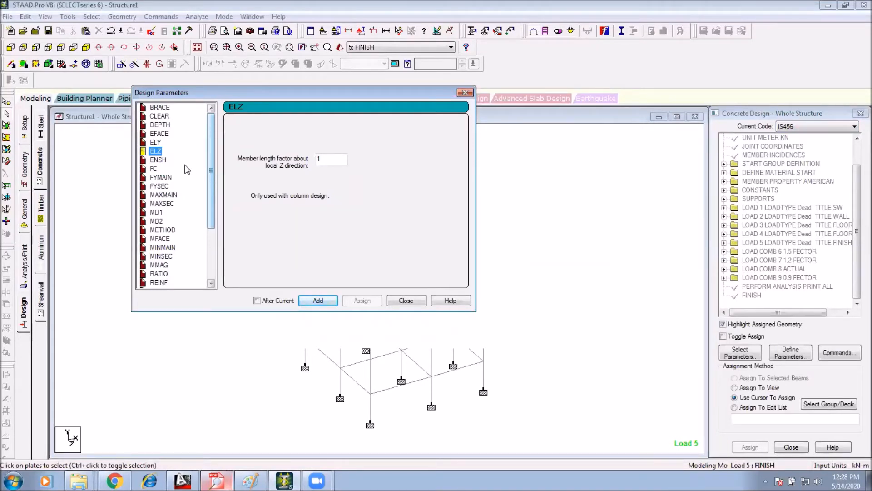
# Review the concrete strength and steel yield strength parameters FC, FYMAIN and FYSEC
pyautogui.click(155, 169)
pyautogui.click(161, 178)
pyautogui.click(163, 186)
pyautogui.click(156, 169)
pyautogui.click(161, 177)
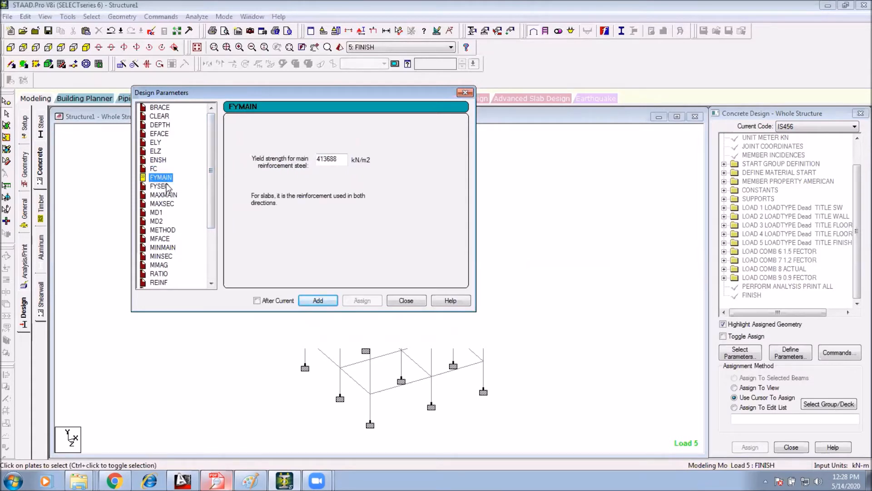
pyautogui.click(163, 186)
pyautogui.click(155, 161)
# Set the FC compressive strength of concrete to 25000 kN/m2 and add it to the concrete design
pyautogui.click(155, 168)
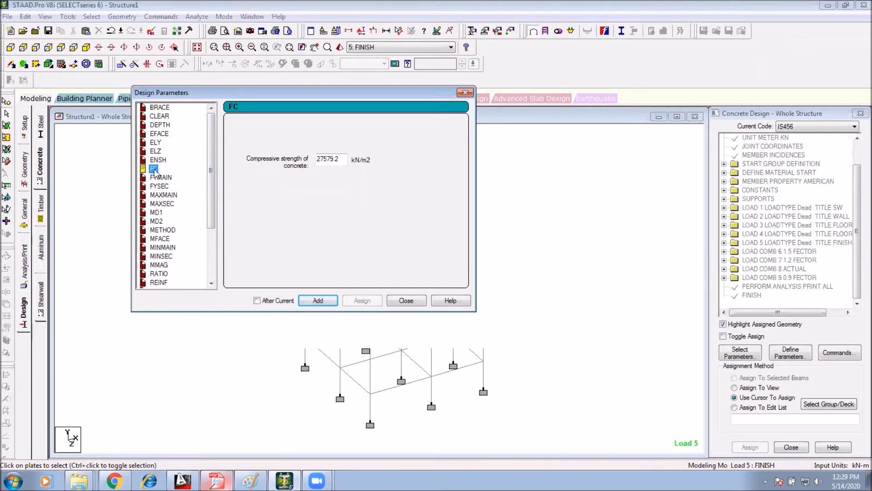
pyautogui.doubleClick(339, 160)
pyautogui.click(339, 160)
pyautogui.moveTo(345, 161); pyautogui.dragTo(286, 160)
pyautogui.click(340, 159)
pyautogui.moveTo(337, 160); pyautogui.dragTo(299, 165)
pyautogui.write('25000')
pyautogui.doubleClick(338, 159)
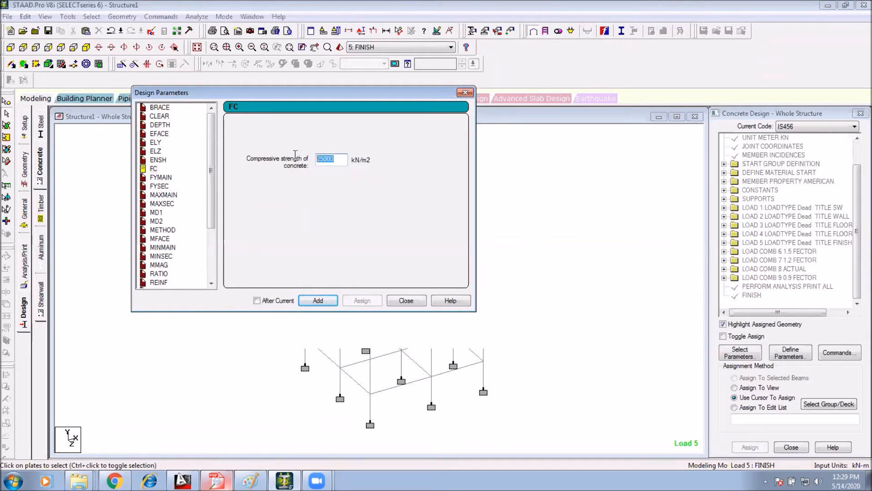
pyautogui.click(338, 159)
pyautogui.moveTo(338, 159); pyautogui.dragTo(285, 161)
pyautogui.write('2000')
pyautogui.moveTo(347, 160); pyautogui.dragTo(255, 144)
pyautogui.write('25000')
pyautogui.doubleClick(328, 159)
pyautogui.click(317, 301)
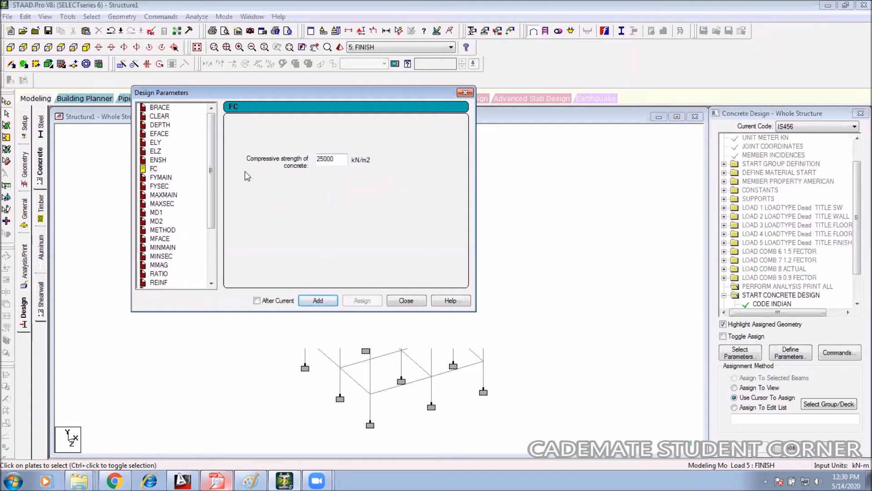
# View the FYMAIN parameter and switch to Paint to examine the main reinforcement and stirrups in the trapezoidal footing picture
pyautogui.click(162, 178)
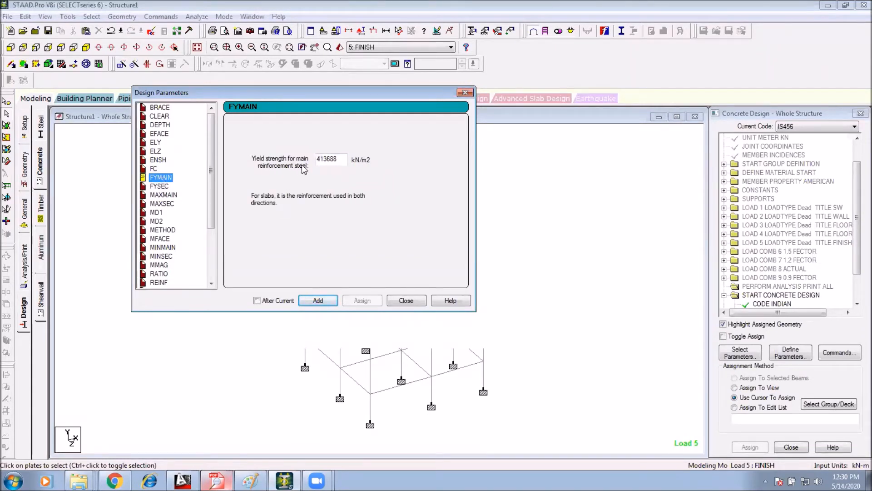
pyautogui.moveTo(317, 481)
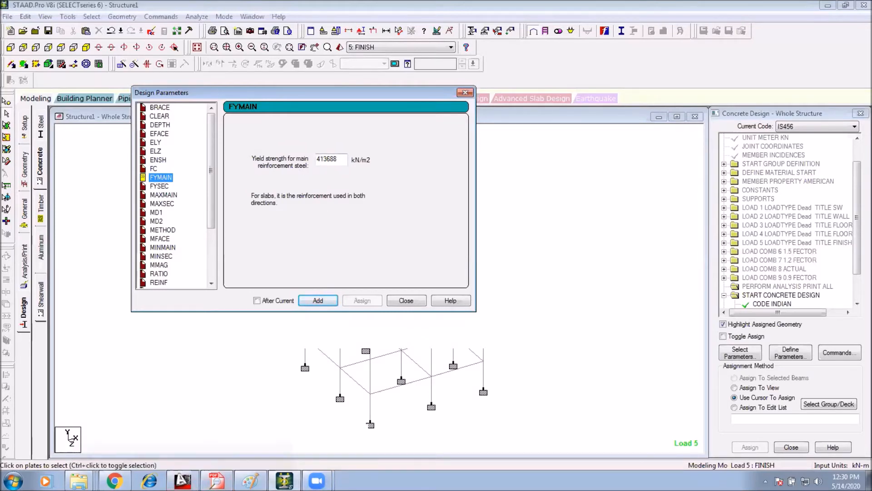
pyautogui.moveTo(285, 481)
pyautogui.moveTo(250, 480)
pyautogui.click(273, 455)
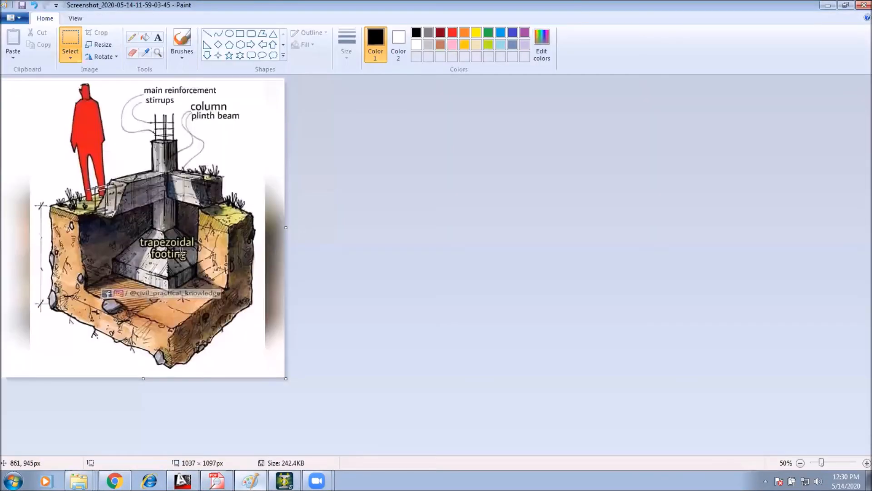
pyautogui.keyDown('ctrl'); pyautogui.scroll(2, 94, 186); pyautogui.keyUp('ctrl')
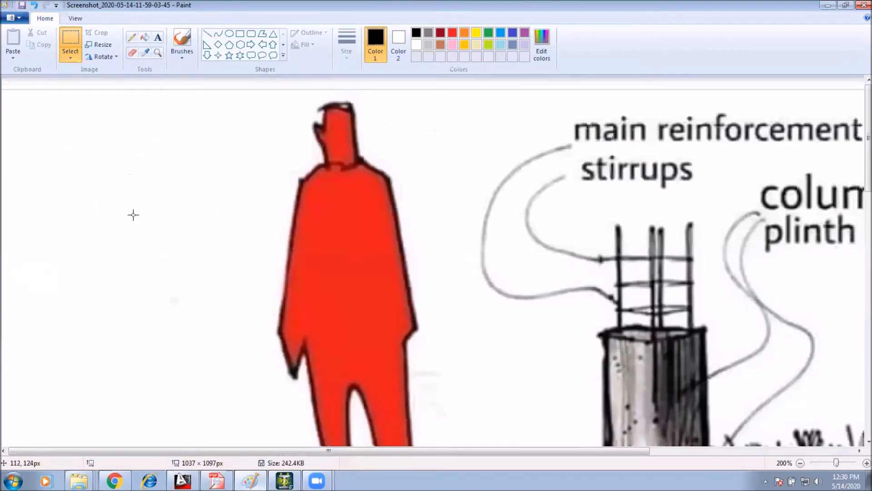
pyautogui.keyDown('ctrl'); pyautogui.scroll(-1, 491, 241); pyautogui.keyUp('ctrl')
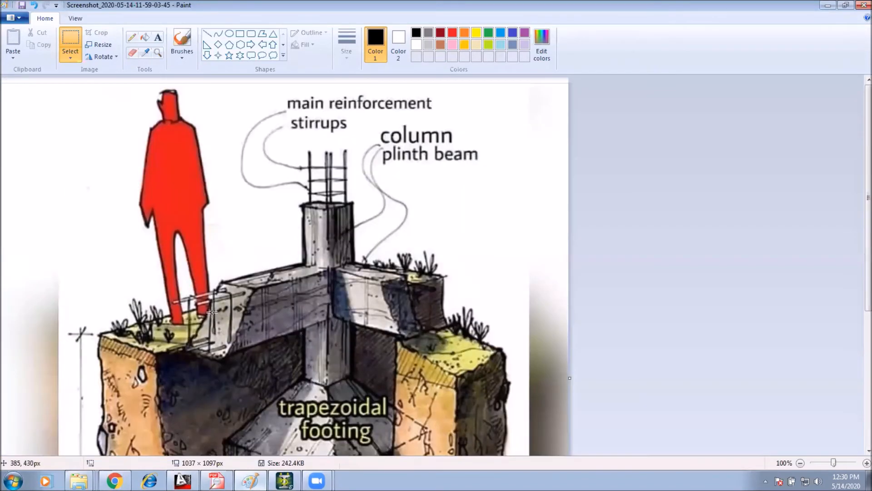
pyautogui.moveTo(199, 306); pyautogui.dragTo(245, 292)
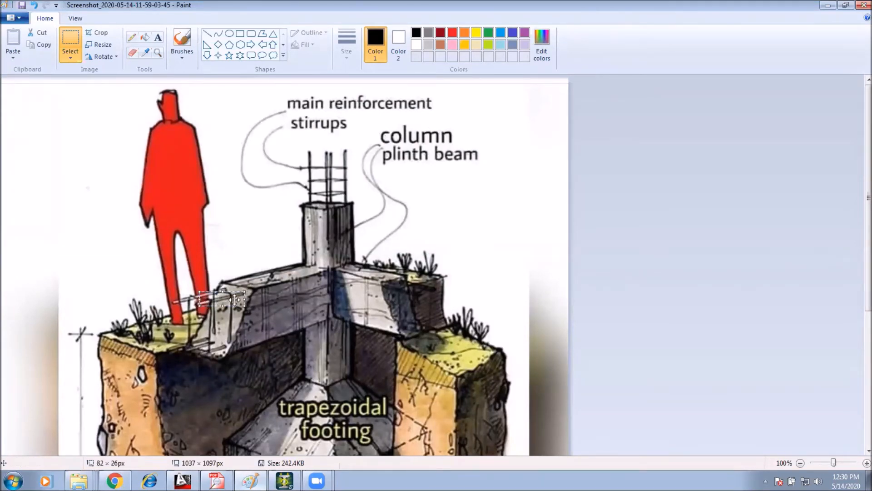
pyautogui.click(242, 268)
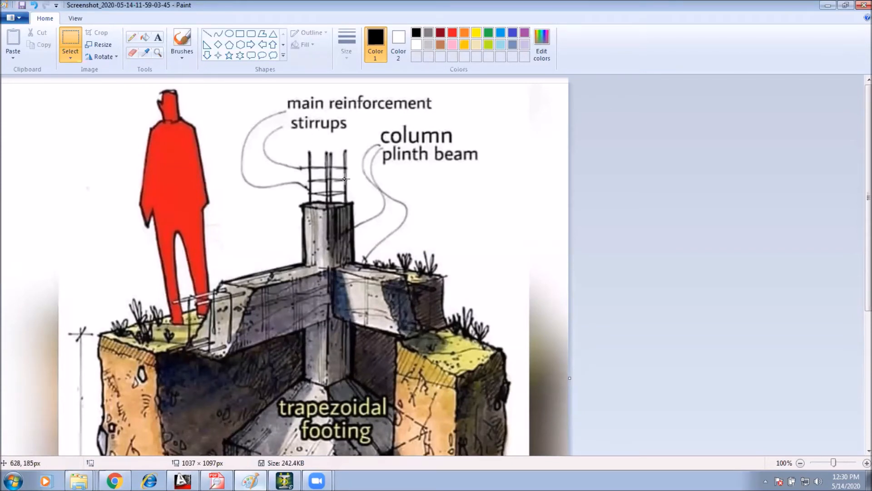
# Switch back to STAAD.Pro, set the FYMAIN yield strength for main reinforcement to 415000 kN/m2 and add it to the concrete design
pyautogui.click(828, 5)
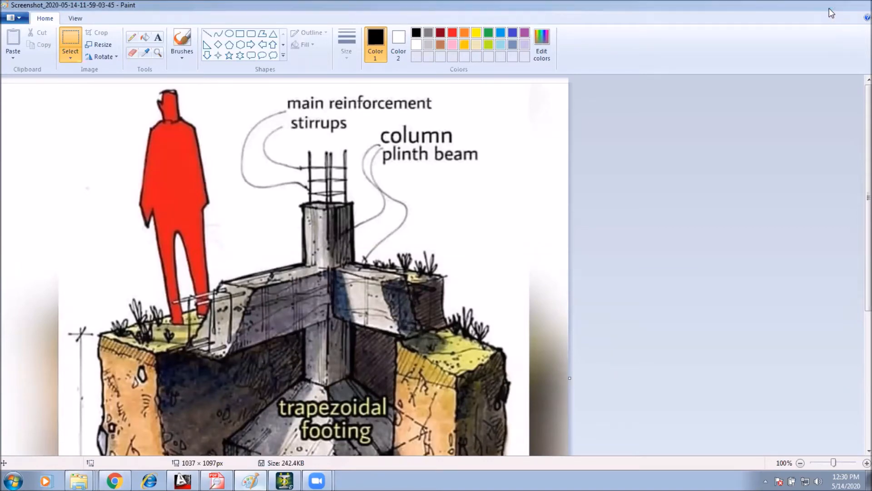
pyautogui.click(154, 168)
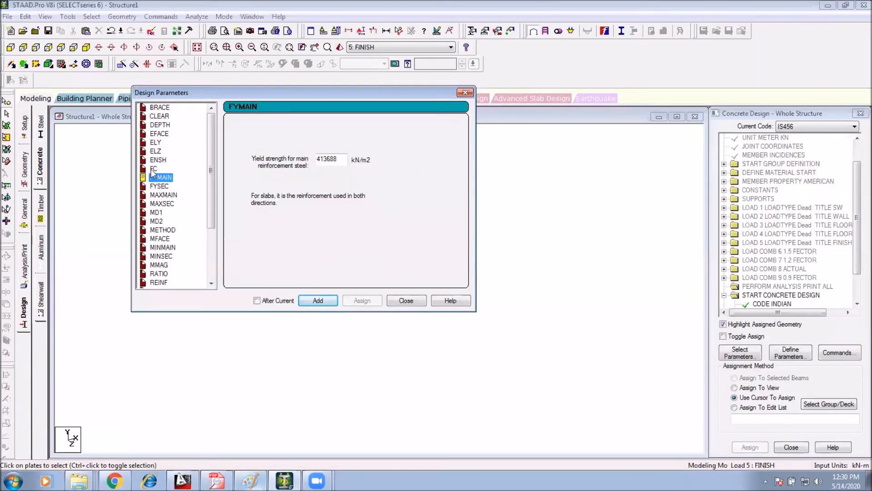
pyautogui.click(156, 177)
pyautogui.moveTo(339, 159); pyautogui.dragTo(299, 164)
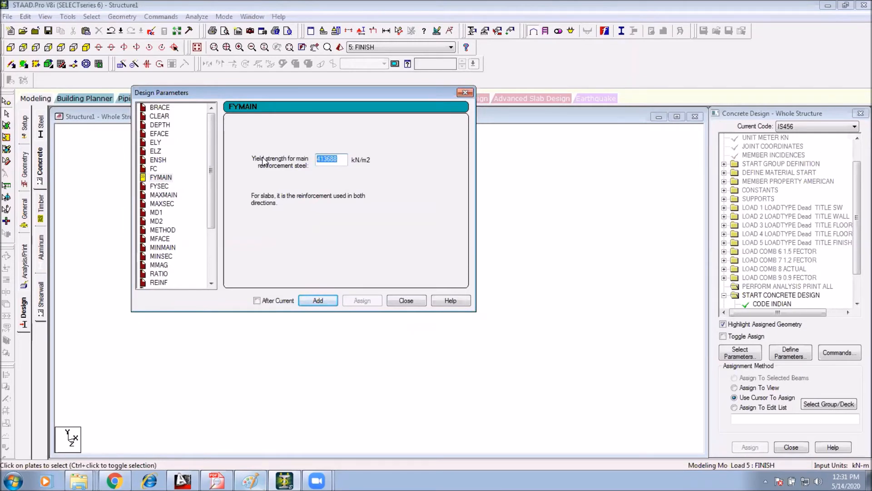
pyautogui.write('415')
pyautogui.write('000')
pyautogui.click(328, 301)
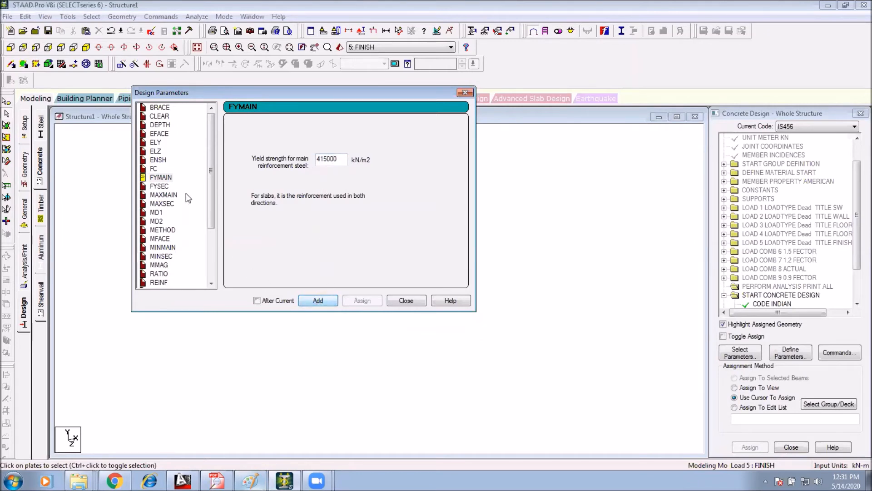
# Set the FYSEC yield strength of shear reinforcement to 415000 kN/m2, add it and close the design parameters
pyautogui.click(159, 187)
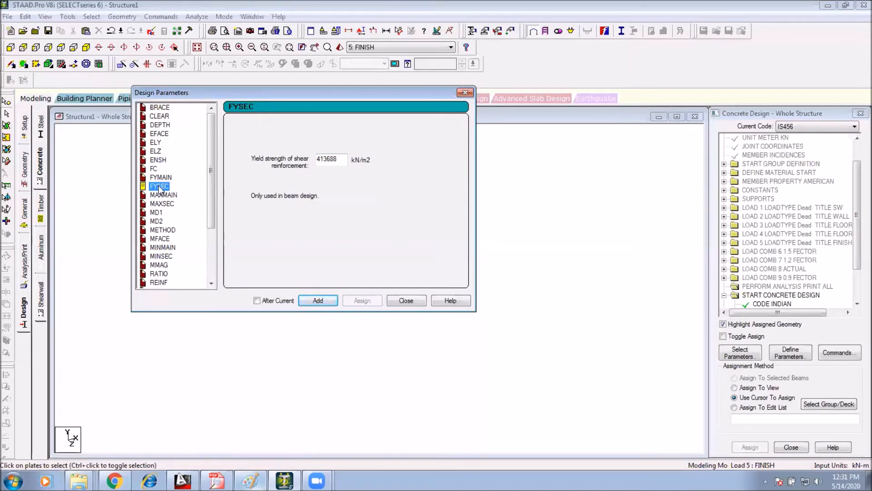
pyautogui.moveTo(343, 159); pyautogui.dragTo(299, 167)
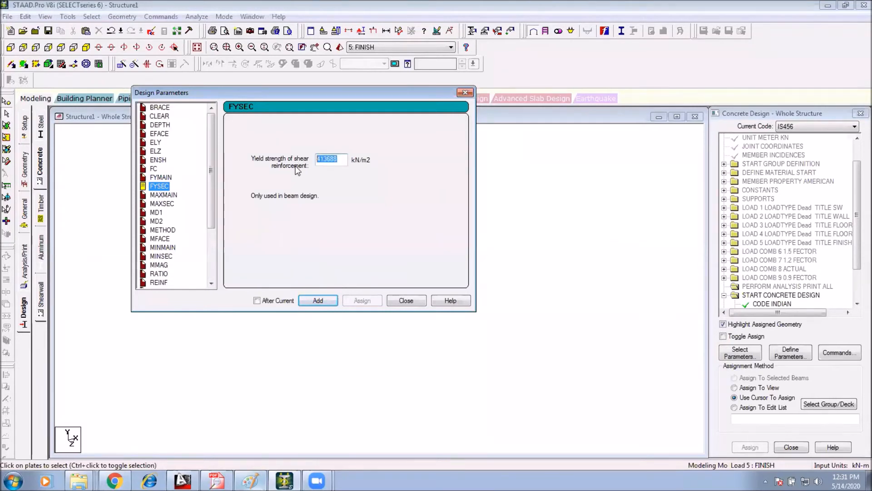
pyautogui.write('415')
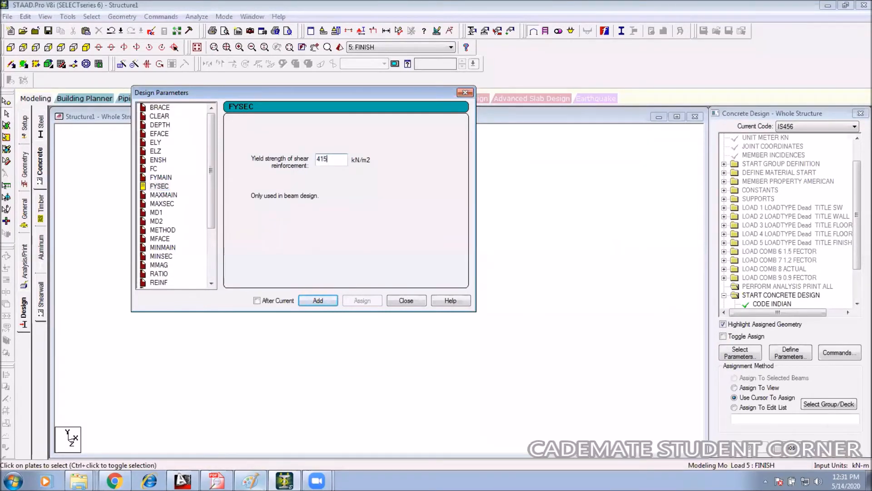
pyautogui.write('000')
pyautogui.click(319, 301)
pyautogui.click(411, 301)
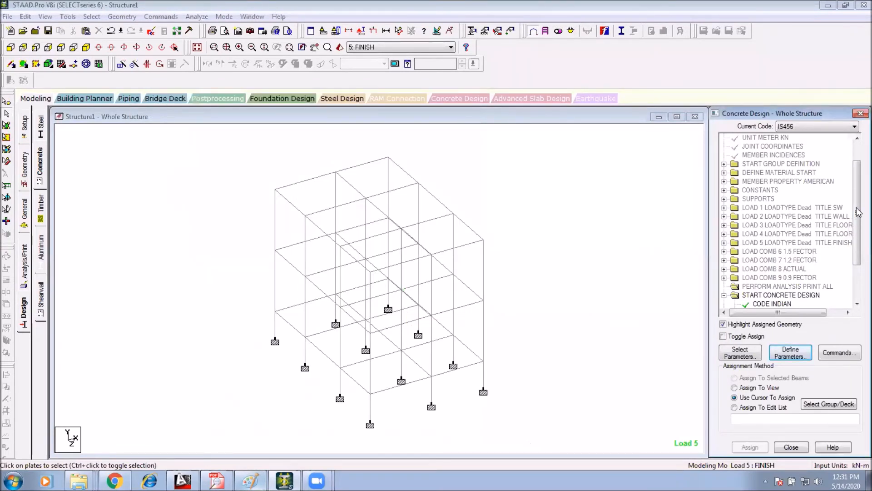
# Assign the FC 25000 concrete strength parameter to all members in the view
pyautogui.scroll(-2, 859, 195)
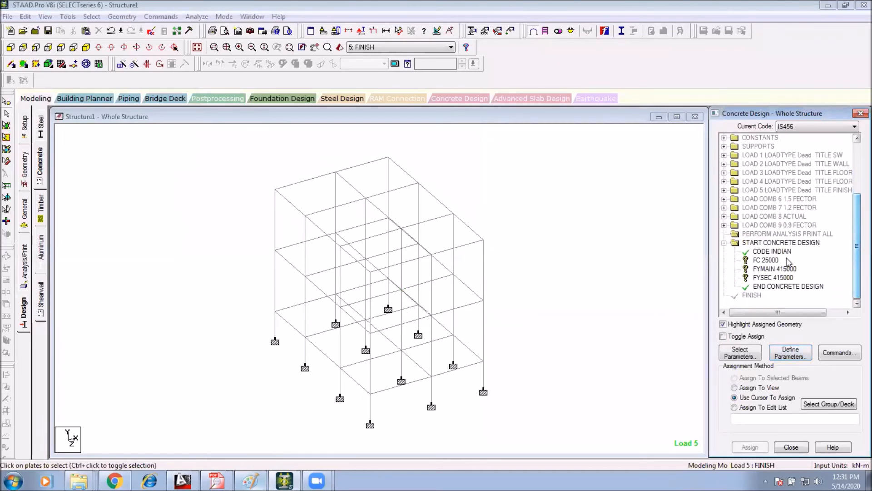
pyautogui.click(769, 260)
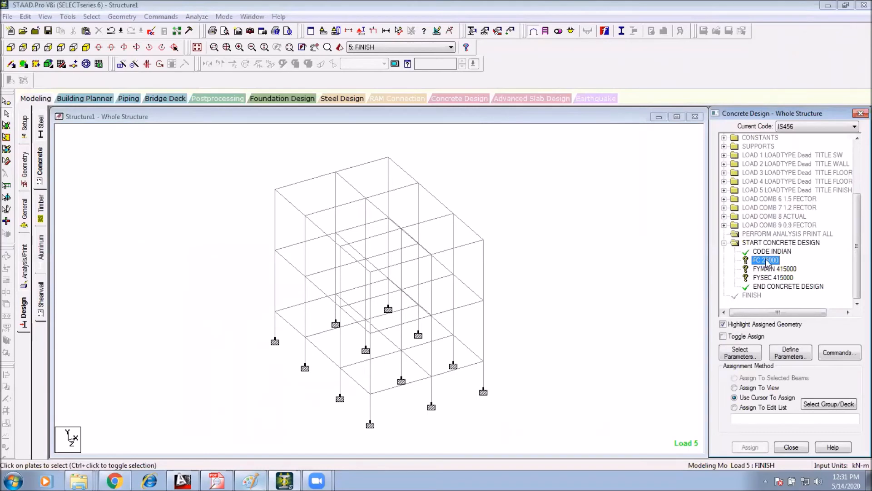
pyautogui.click(767, 261)
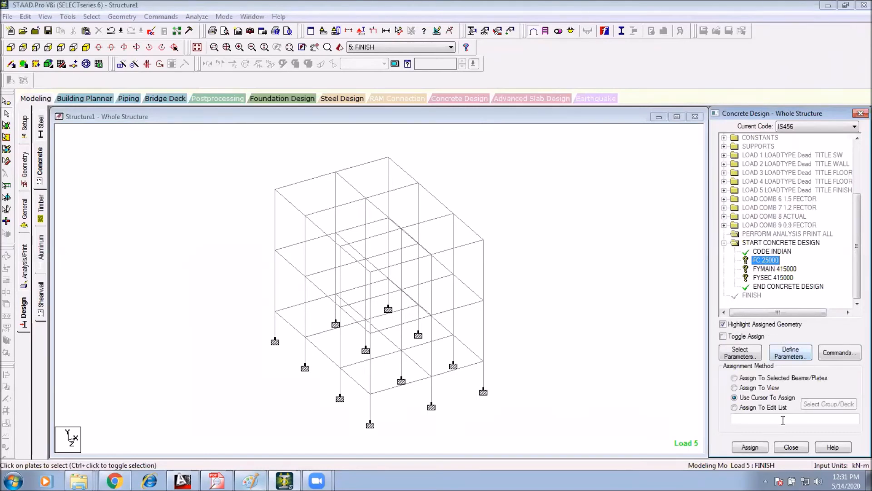
pyautogui.click(772, 389)
pyautogui.click(758, 447)
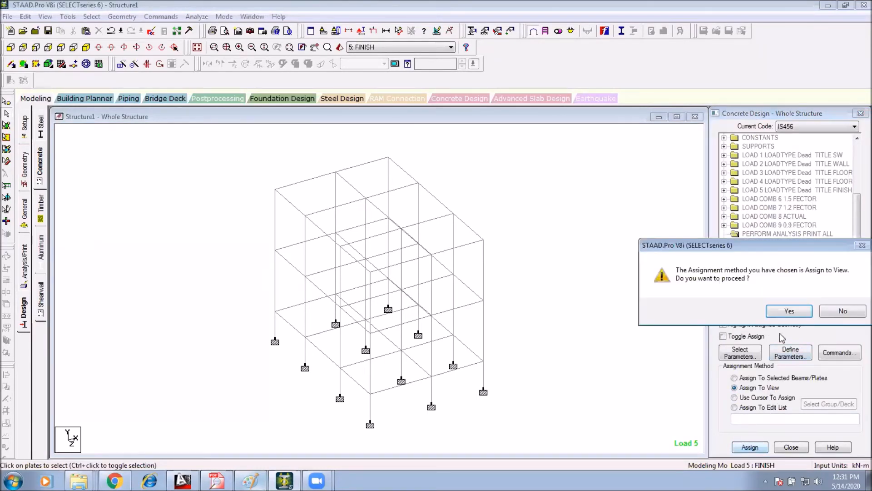
pyautogui.click(790, 312)
# Assign the FYMAIN 415000 main reinforcement parameter to all members in the view
pyautogui.click(771, 268)
pyautogui.click(756, 389)
pyautogui.click(749, 446)
pyautogui.click(791, 312)
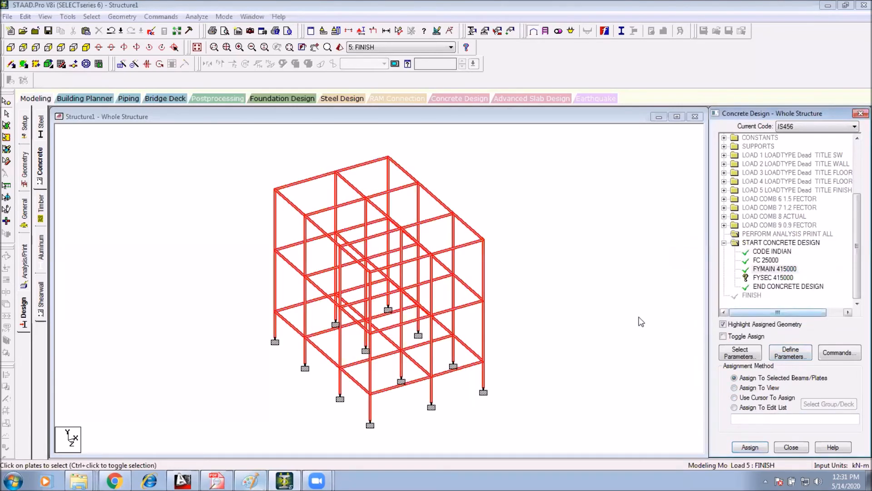
# Assign the FYSEC 415000 shear reinforcement parameter to the whole view and check the members assigned to FC and FYSEC
pyautogui.click(768, 277)
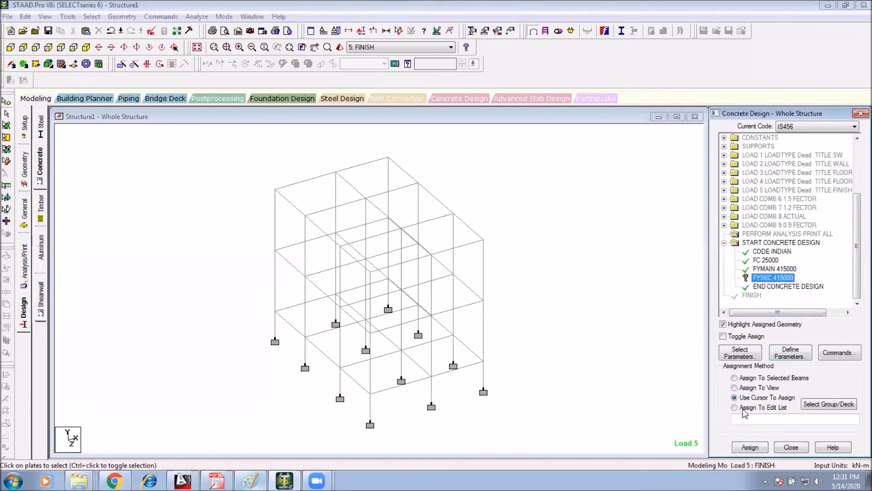
pyautogui.click(758, 388)
pyautogui.click(750, 448)
pyautogui.click(789, 309)
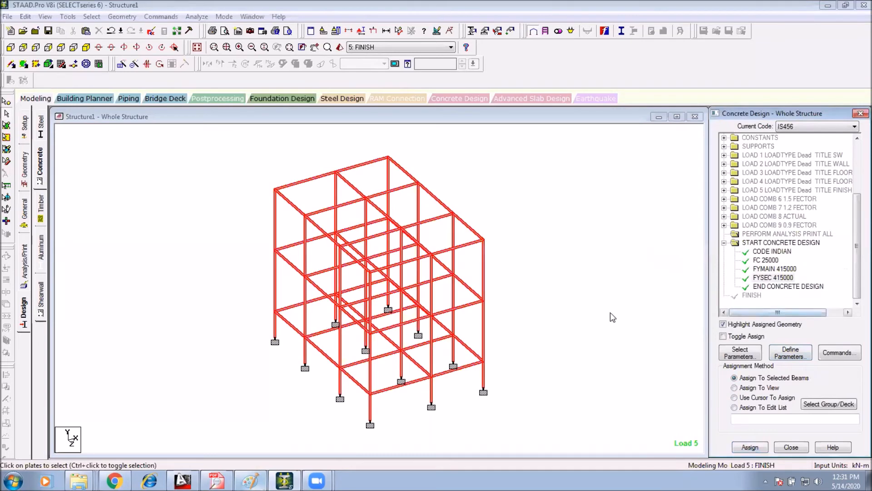
pyautogui.click(773, 261)
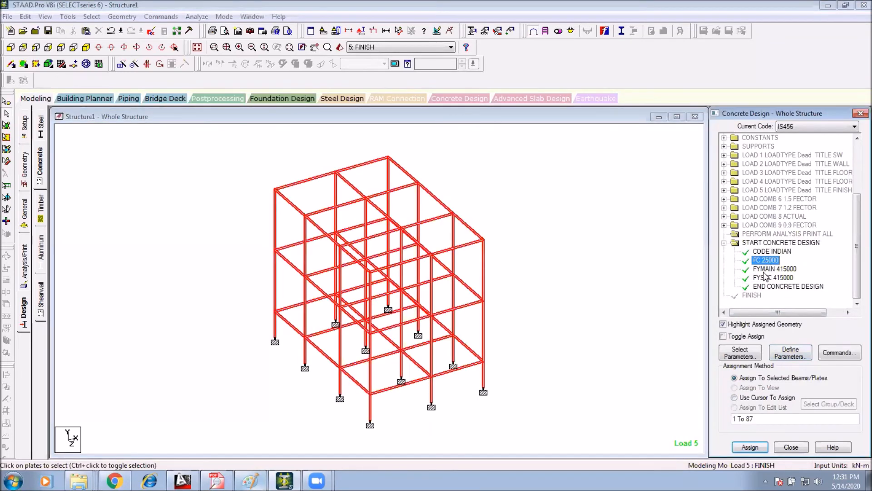
pyautogui.click(767, 278)
pyautogui.click(619, 259)
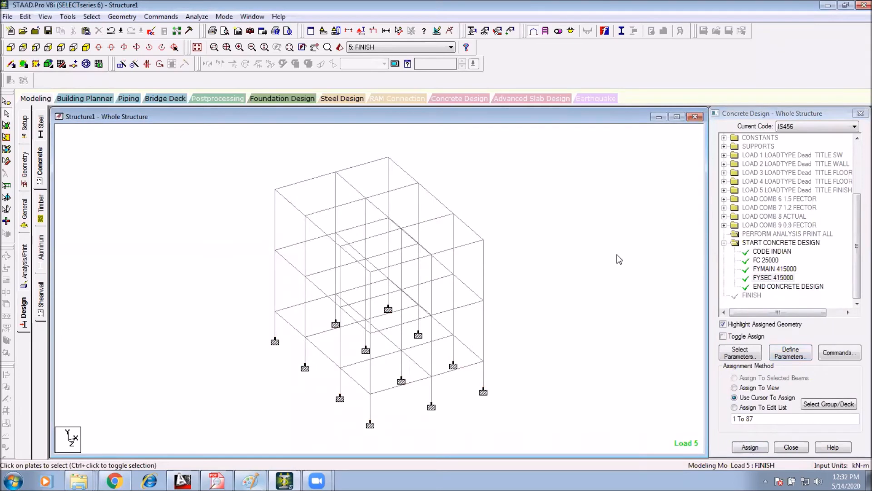
# Add the DESIGN BEAM and DESIGN COLUMN commands to the concrete design
pyautogui.click(840, 353)
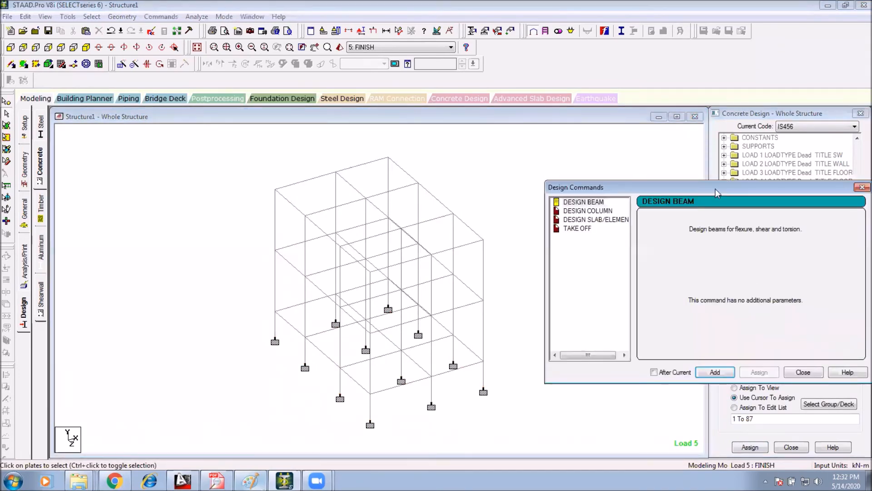
pyautogui.moveTo(717, 192); pyautogui.dragTo(389, 108)
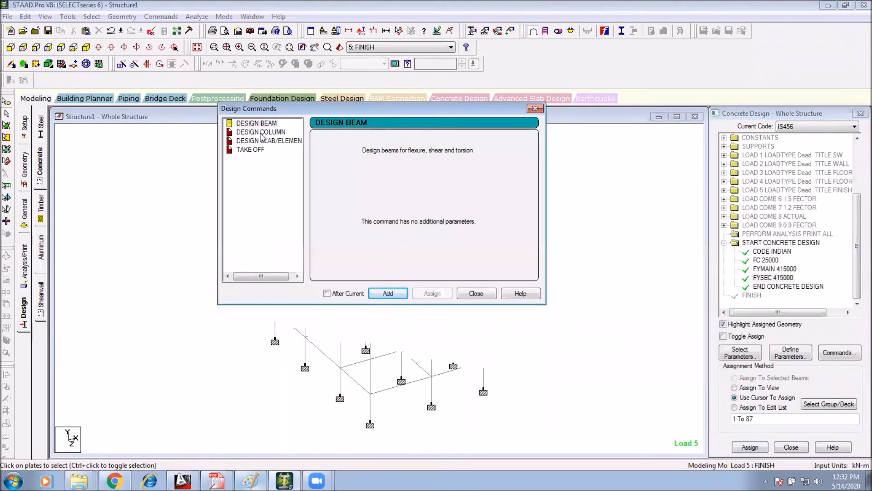
pyautogui.click(253, 124)
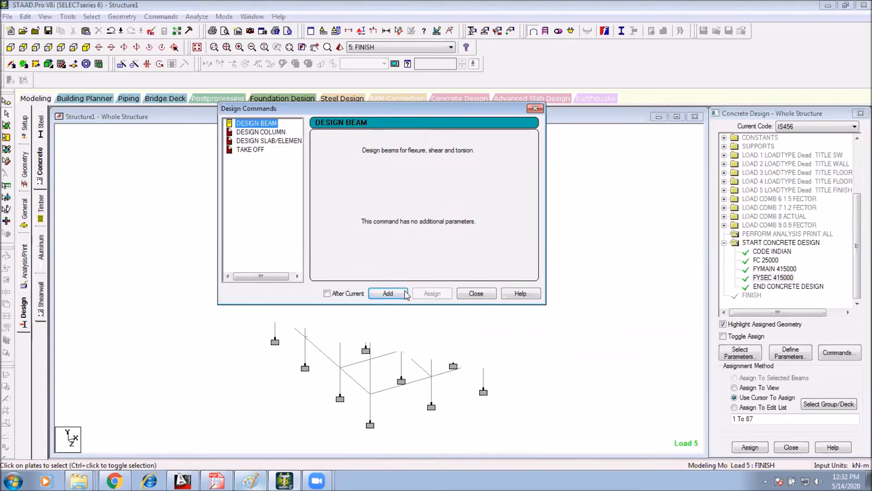
pyautogui.click(406, 294)
pyautogui.click(262, 132)
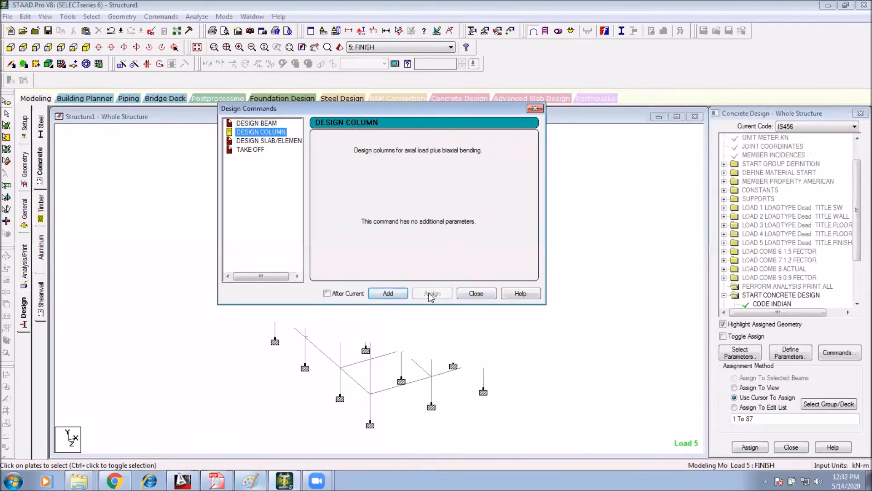
pyautogui.click(389, 293)
# Review the slab/element design command, add the TAKE OFF command and check its CONCRETE TAKE entry in the design tree
pyautogui.click(272, 142)
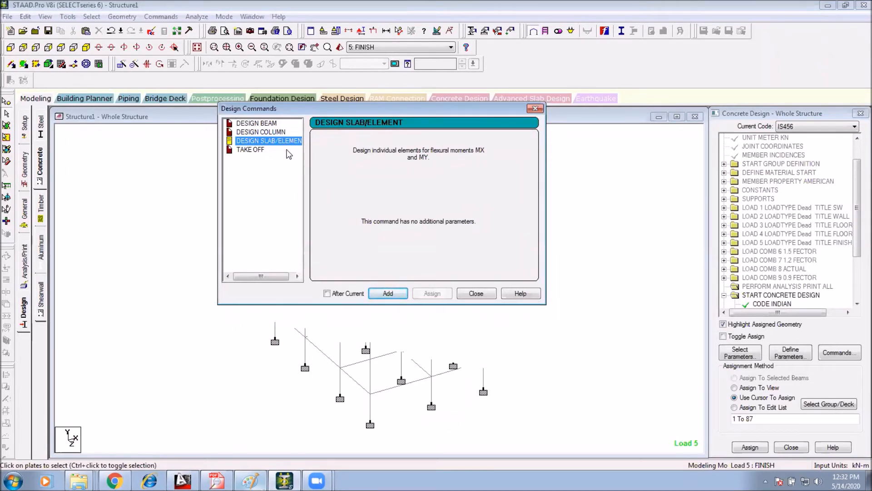
pyautogui.click(255, 150)
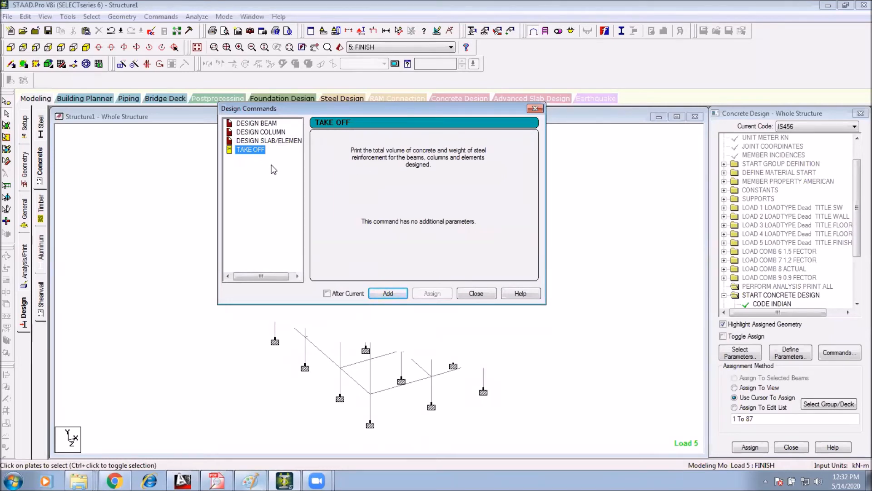
pyautogui.click(388, 294)
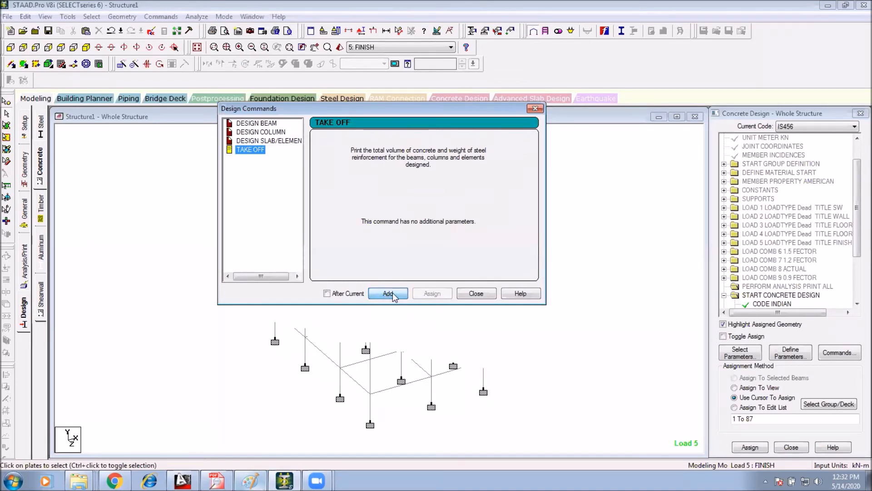
pyautogui.click(477, 294)
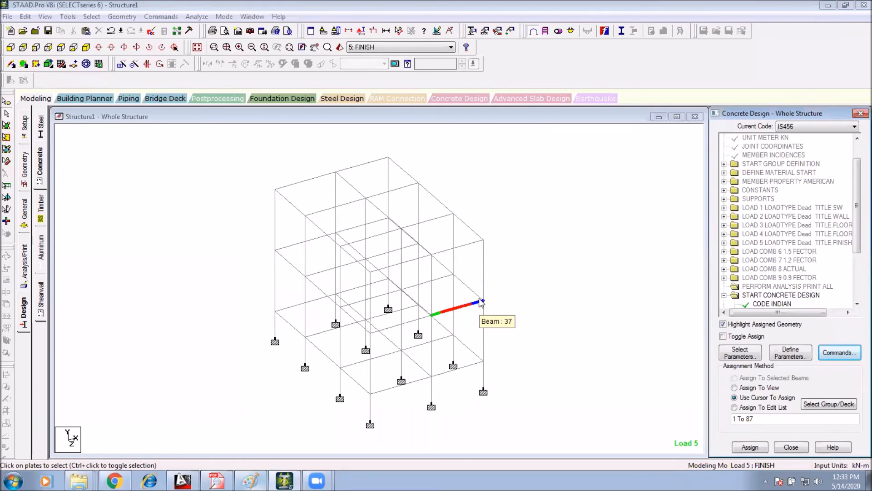
pyautogui.moveTo(858, 193); pyautogui.dragTo(858, 251)
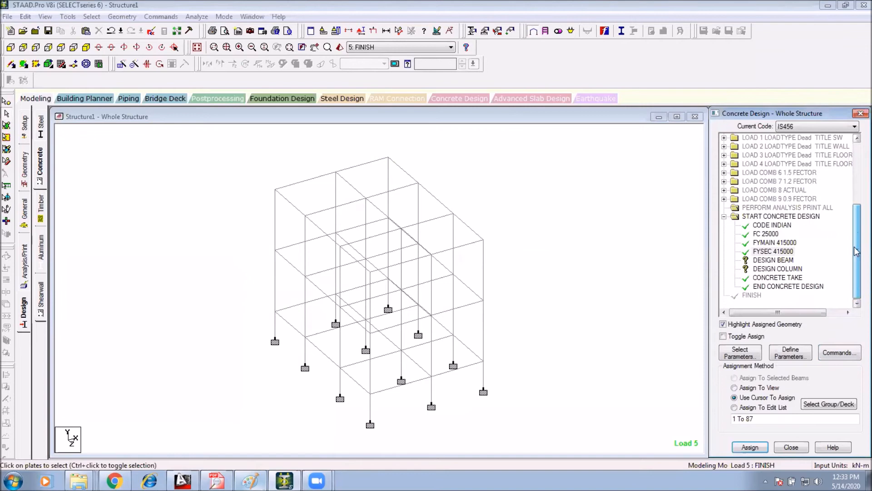
pyautogui.click(767, 276)
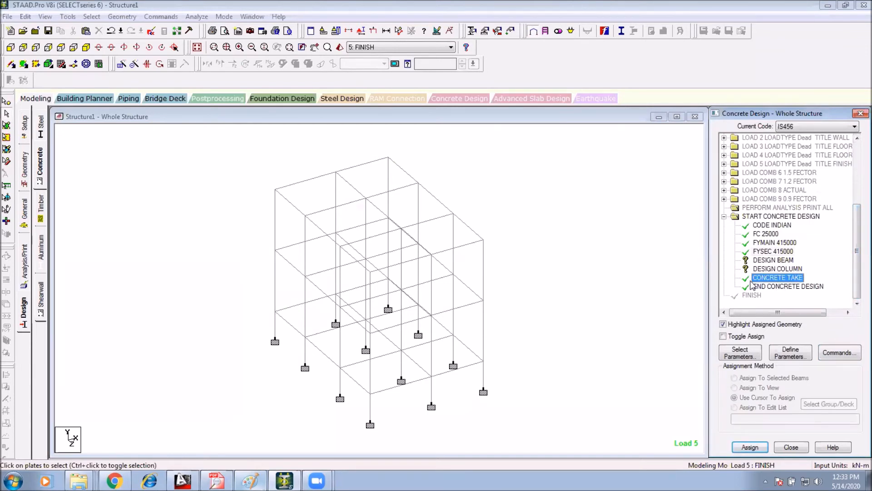
# Assign the DESIGN BEAM command to all horizontal beams on the three levels of the frame
pyautogui.click(778, 260)
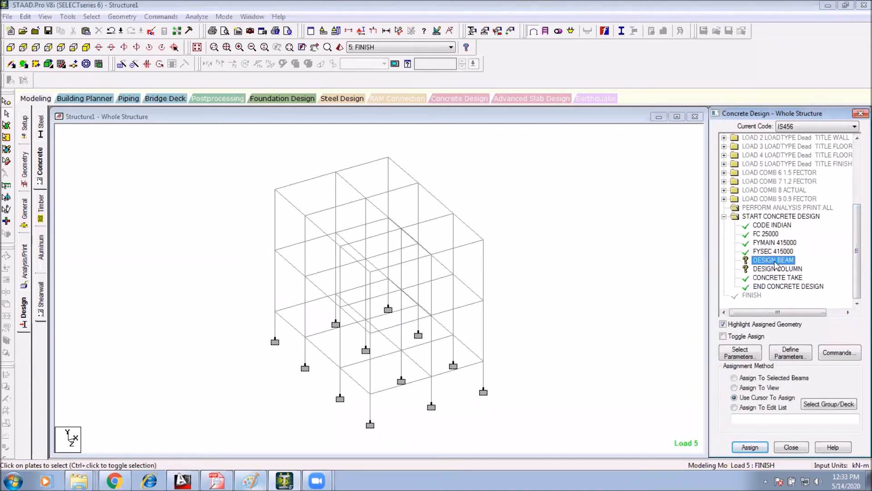
pyautogui.click(84, 20)
pyautogui.click(321, 158)
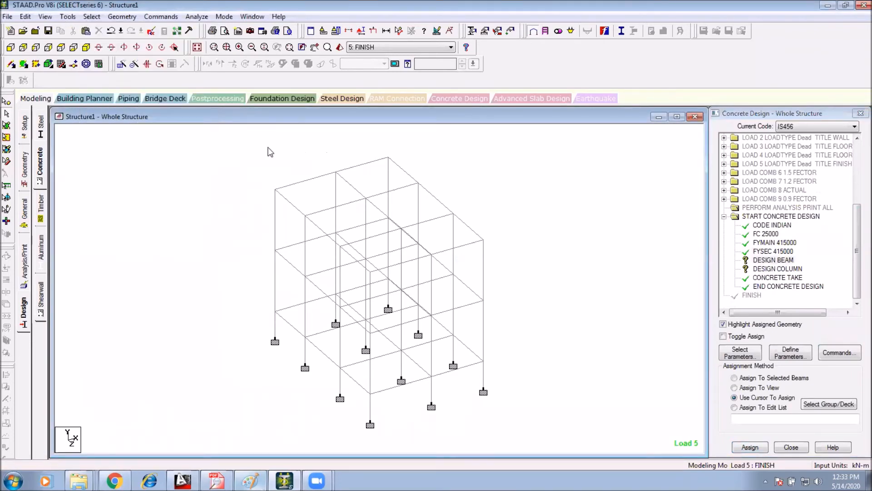
pyautogui.click(11, 46)
pyautogui.moveTo(474, 166); pyautogui.dragTo(244, 184)
pyautogui.moveTo(526, 263); pyautogui.dragTo(212, 269)
pyautogui.moveTo(528, 354); pyautogui.dragTo(246, 368)
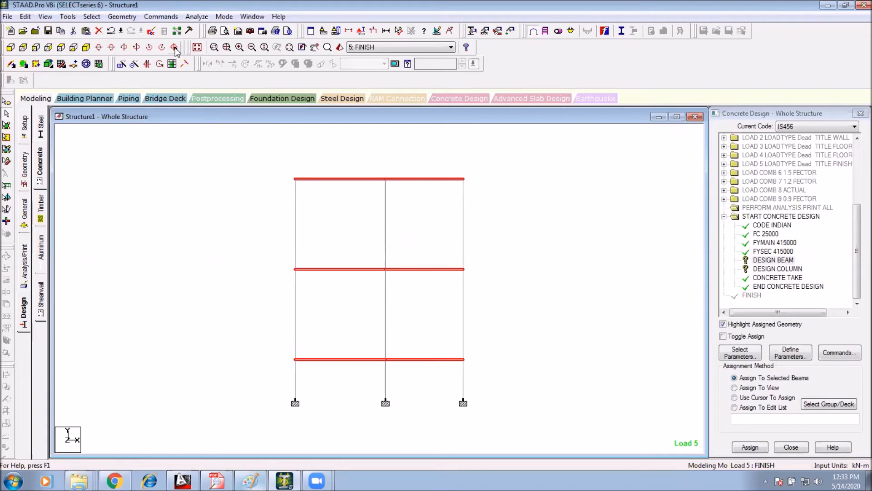
pyautogui.click(197, 47)
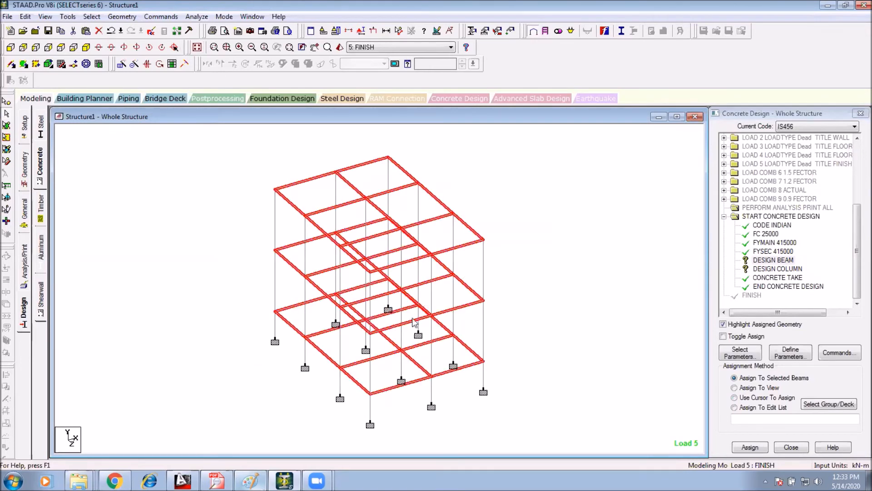
pyautogui.click(790, 260)
pyautogui.click(750, 447)
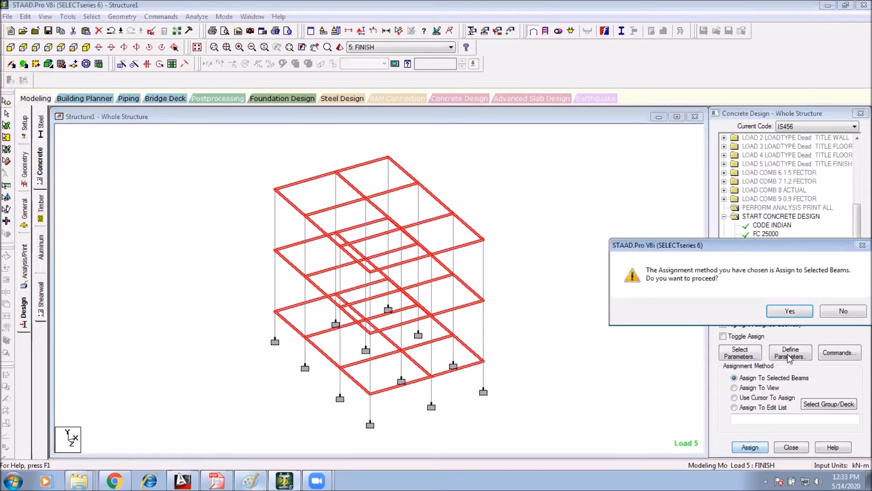
pyautogui.click(789, 308)
# Assign the DESIGN COLUMN command to all vertical columns on the three storeys of the frame
pyautogui.click(778, 269)
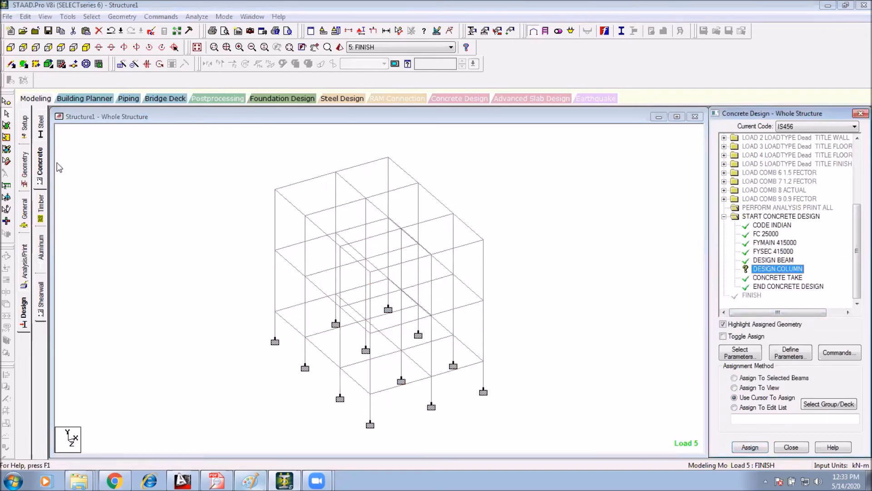
pyautogui.click(10, 47)
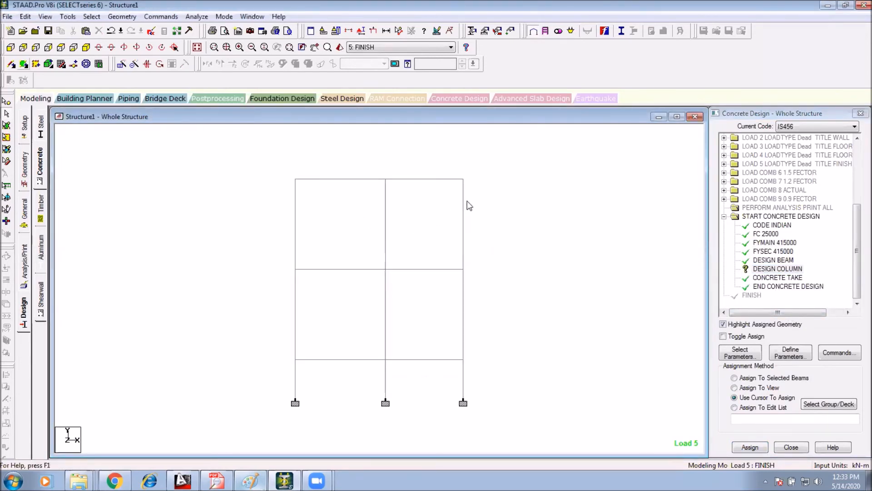
pyautogui.moveTo(473, 199); pyautogui.dragTo(173, 245)
pyautogui.moveTo(543, 293); pyautogui.dragTo(189, 319)
pyautogui.moveTo(485, 370); pyautogui.dragTo(272, 386)
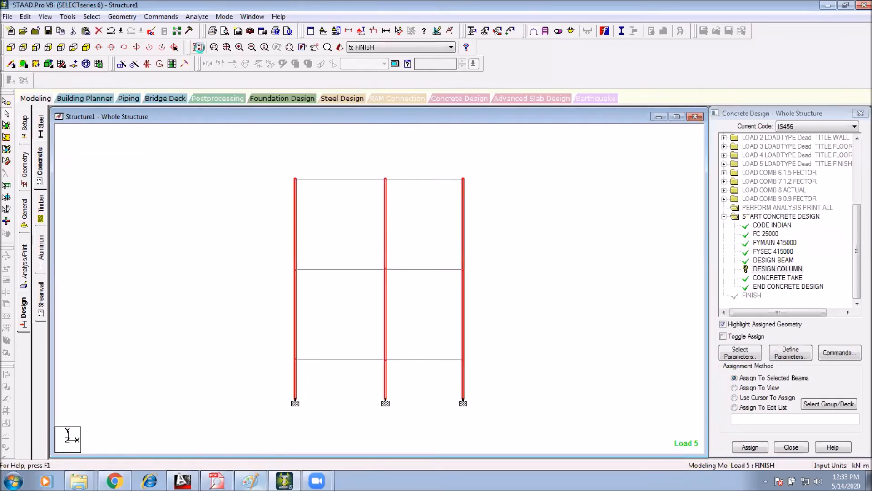
pyautogui.click(198, 47)
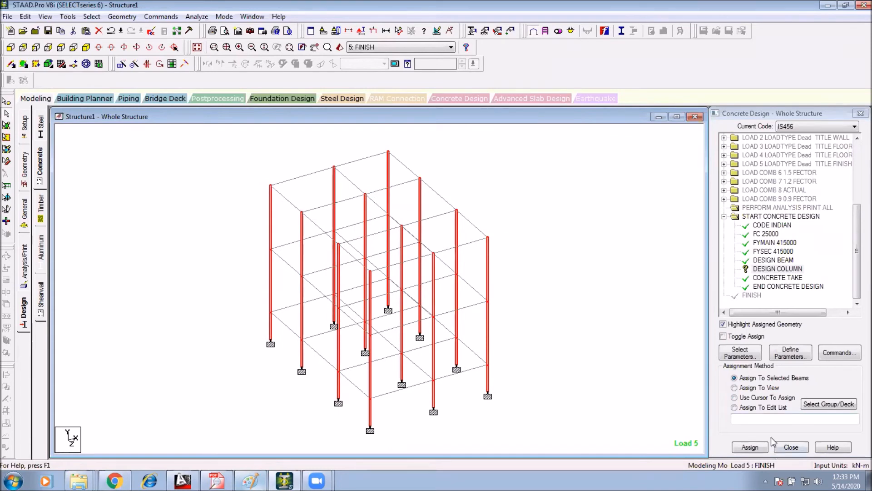
pyautogui.click(750, 447)
pyautogui.click(801, 313)
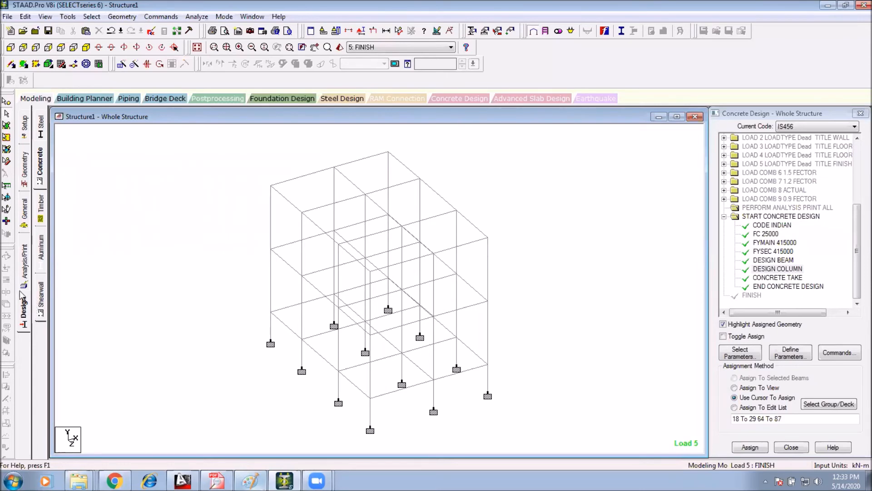
# Add another Perform Analysis command with the All print option after the concrete design block
pyautogui.click(25, 265)
pyautogui.click(383, 269)
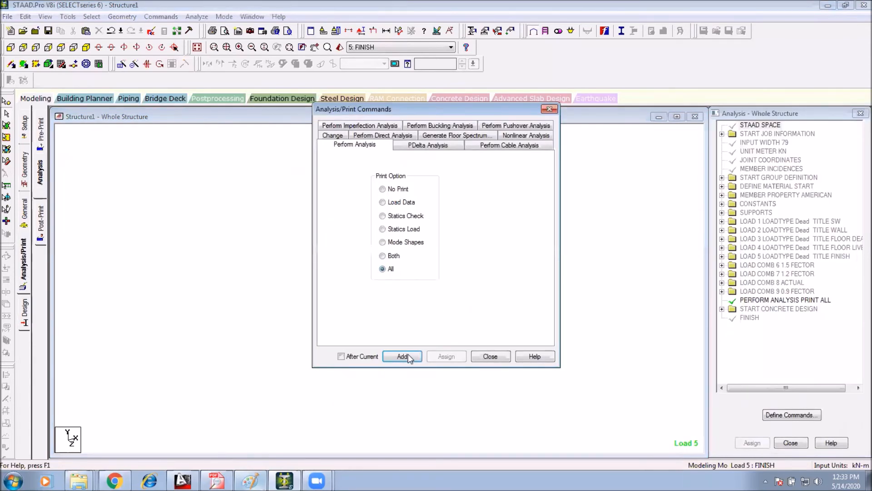
pyautogui.click(490, 356)
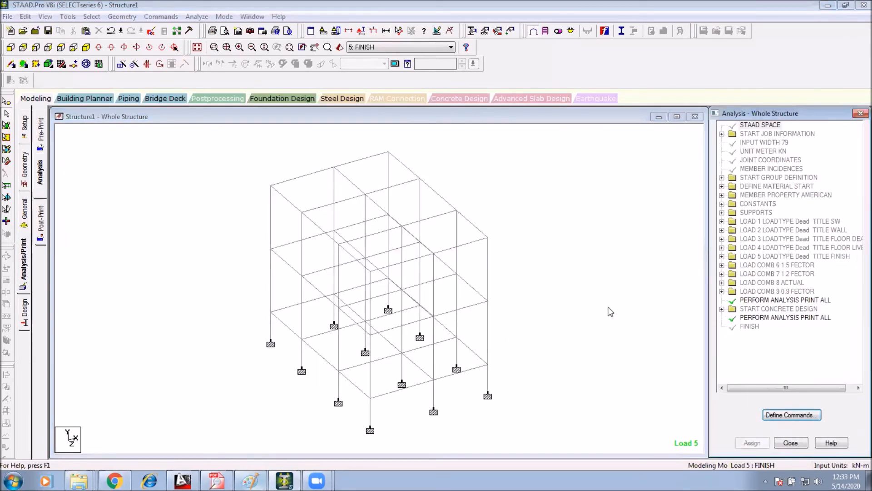
# Run the analysis and concrete design, and stay in modeling mode when it finishes
pyautogui.click(197, 16)
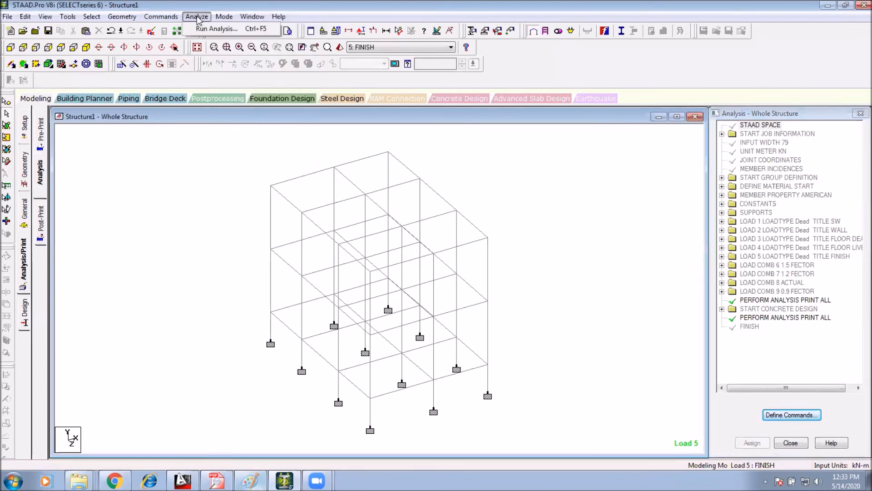
pyautogui.click(209, 29)
pyautogui.click(365, 254)
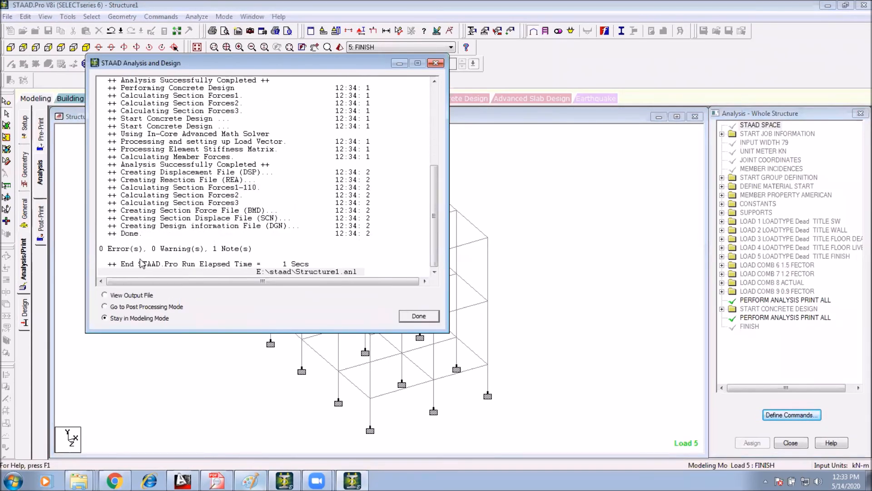
pyautogui.click(424, 316)
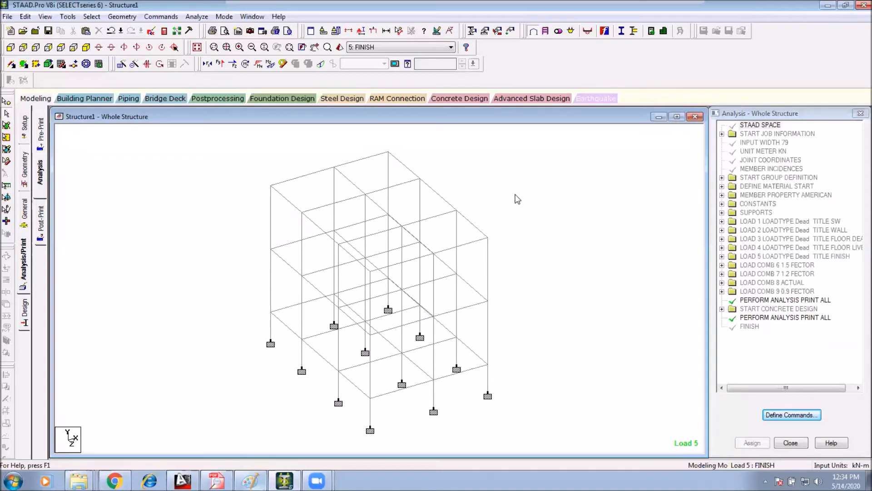
# Open the analysis output file and go through its results list to the CONCRETE DESIGN section
pyautogui.moveTo(406, 226); pyautogui.dragTo(393, 218, button='middle')
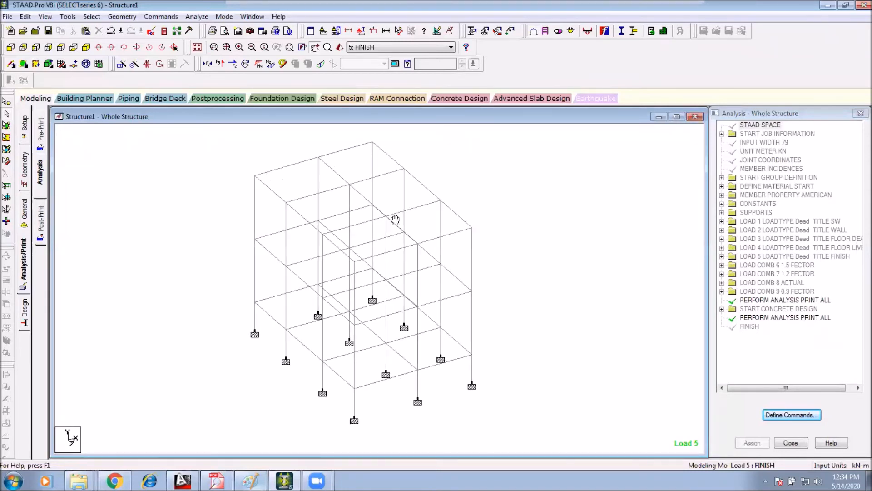
pyautogui.click(165, 33)
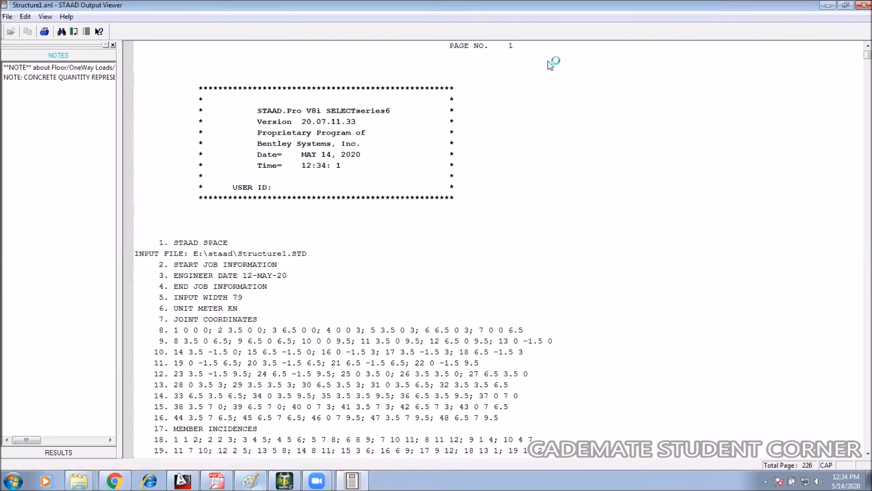
pyautogui.click(271, 253)
pyautogui.scroll(-12, 270, 255)
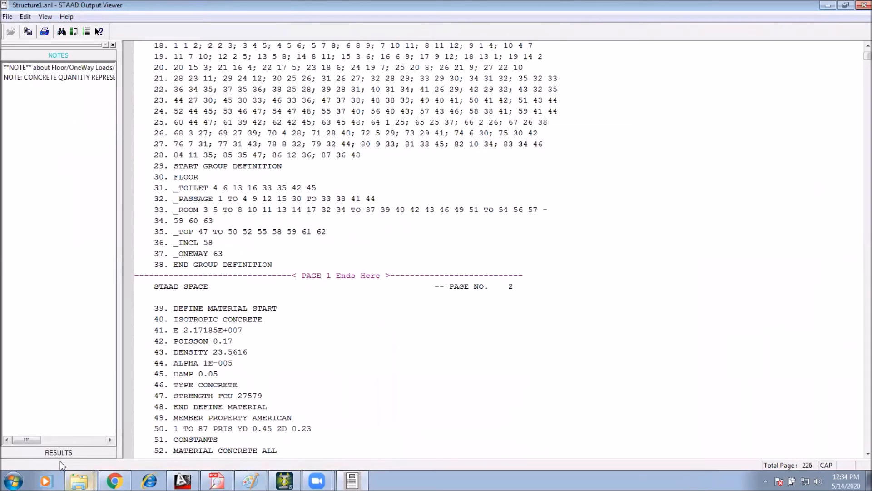
pyautogui.click(57, 454)
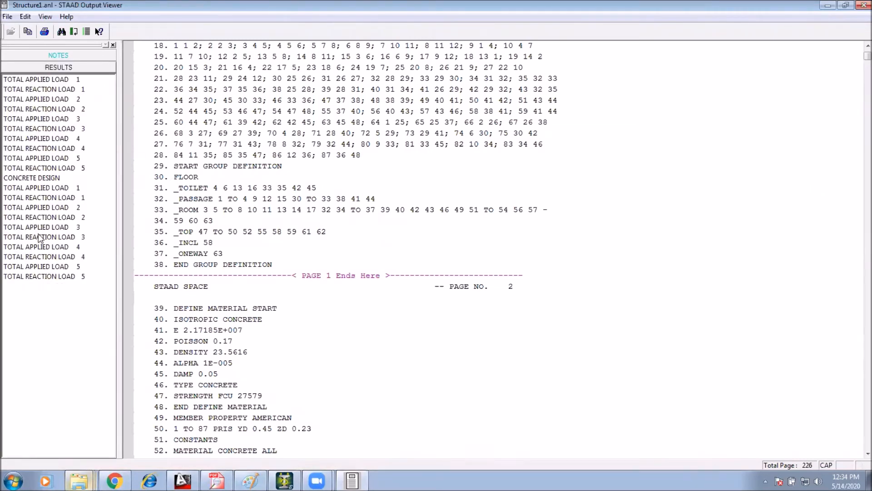
pyautogui.click(47, 82)
pyautogui.click(46, 119)
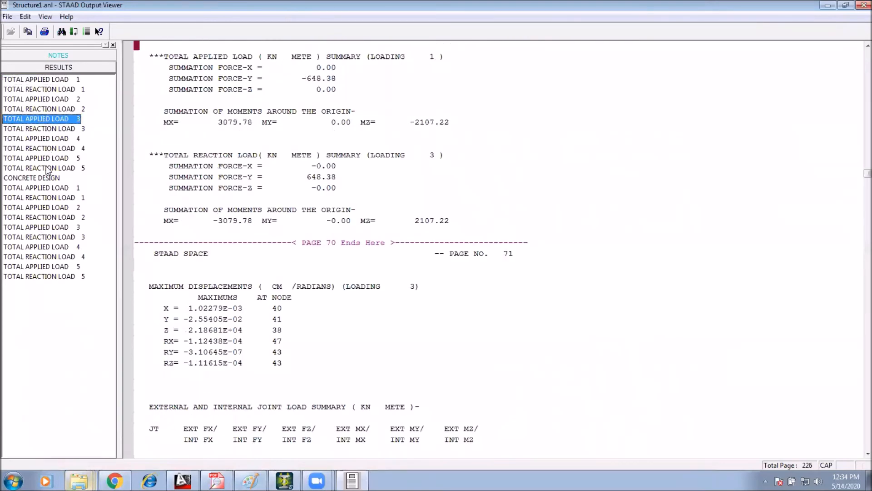
pyautogui.click(47, 179)
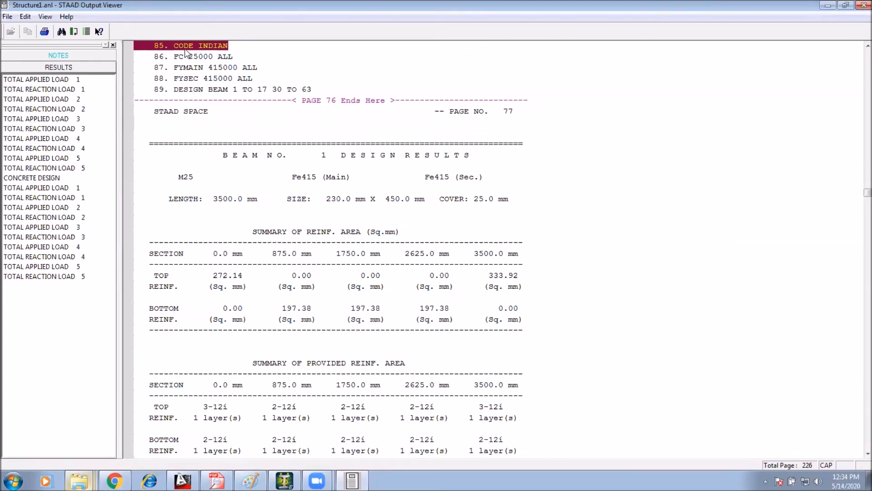
# Check the FC, FYMAIN, FYSEC and DESIGN BEAM command lines in the concrete design output
pyautogui.click(203, 56)
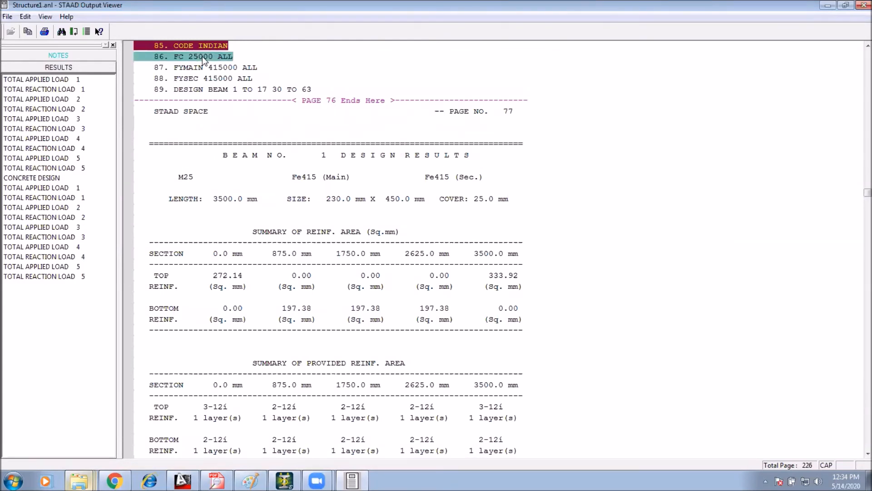
pyautogui.click(203, 69)
pyautogui.click(207, 79)
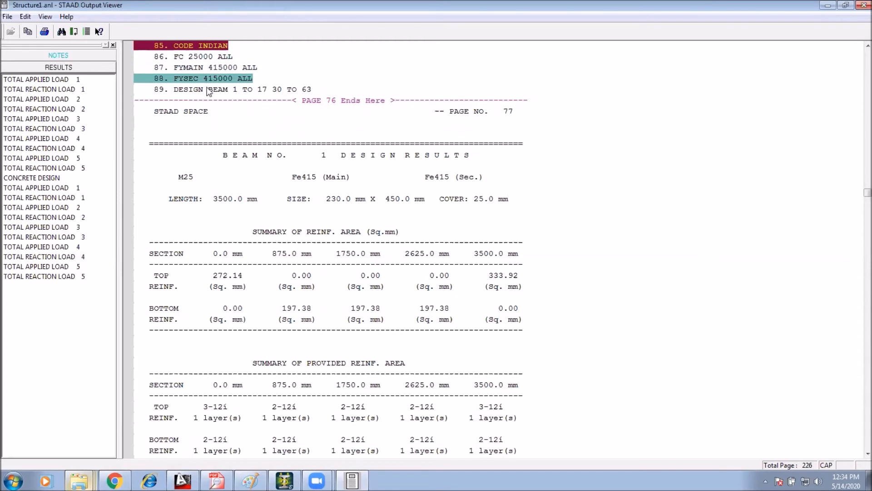
pyautogui.click(227, 90)
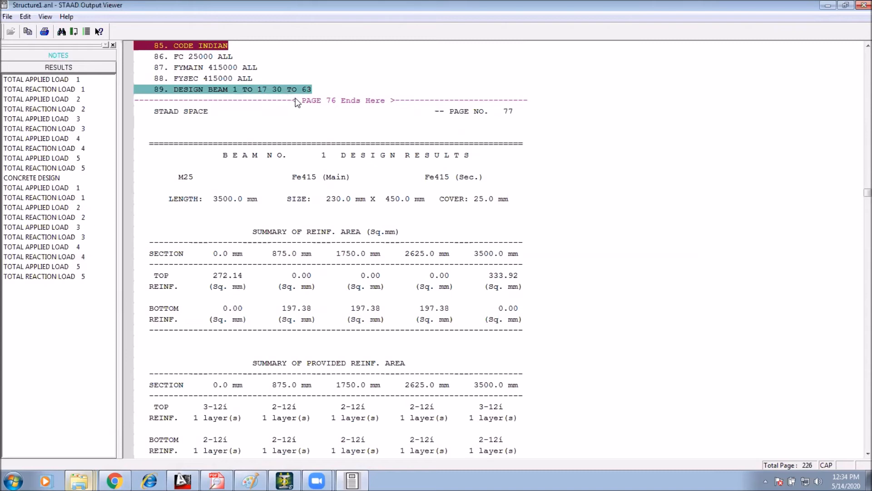
# Examine the material grades, length, section size and cover in the design results for beam no. 1
pyautogui.scroll(-1, 283, 149)
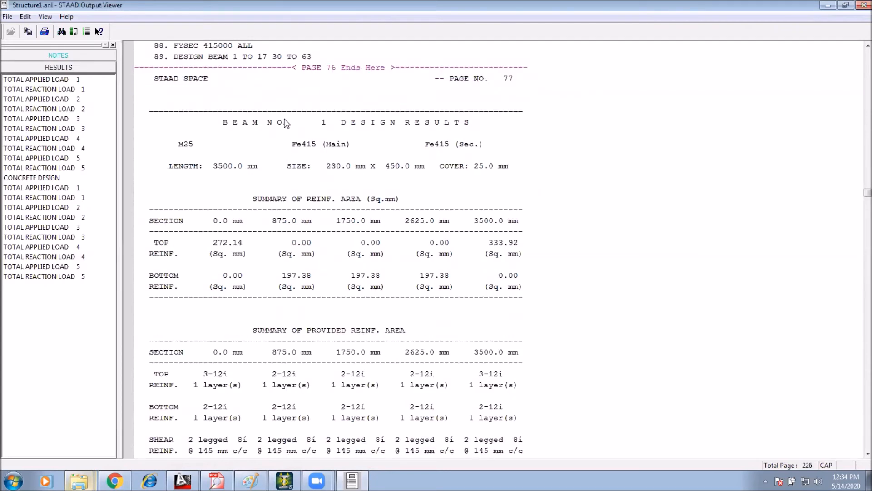
pyautogui.click(242, 122)
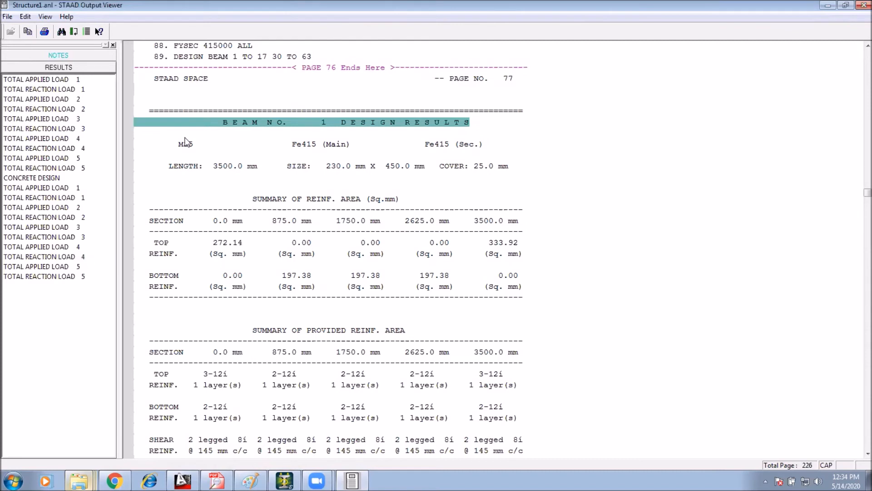
pyautogui.click(354, 147)
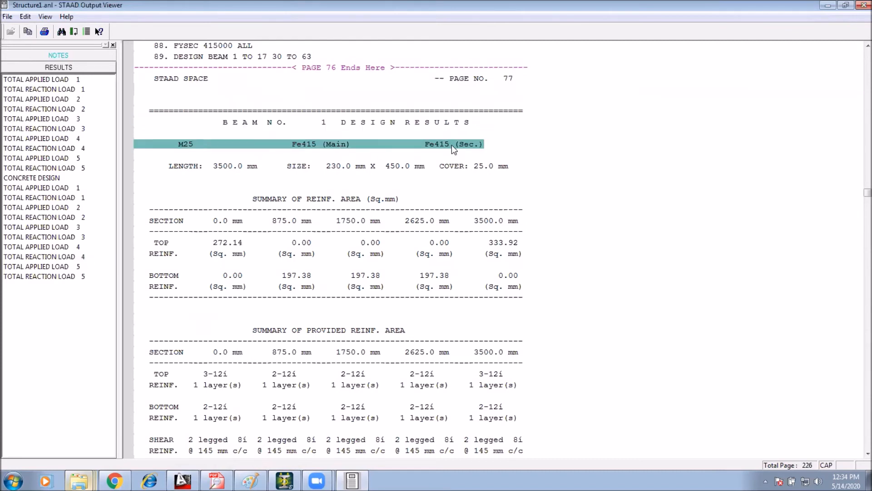
pyautogui.click(232, 171)
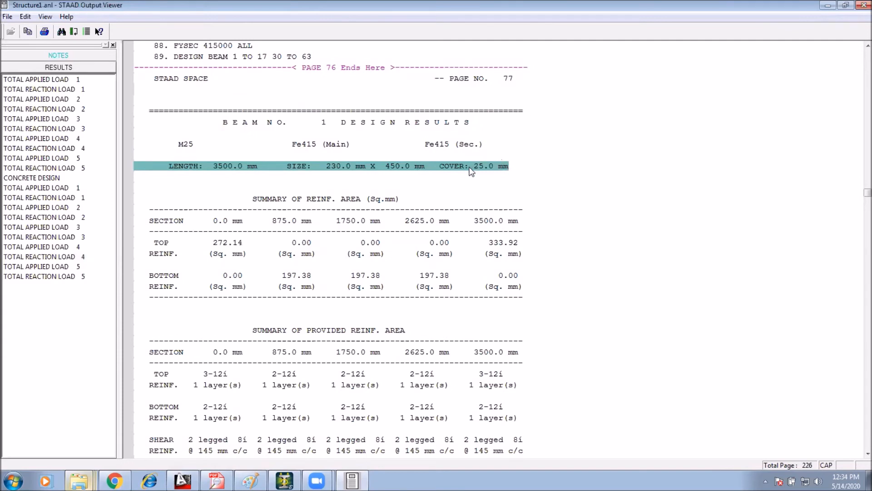
pyautogui.click(470, 181)
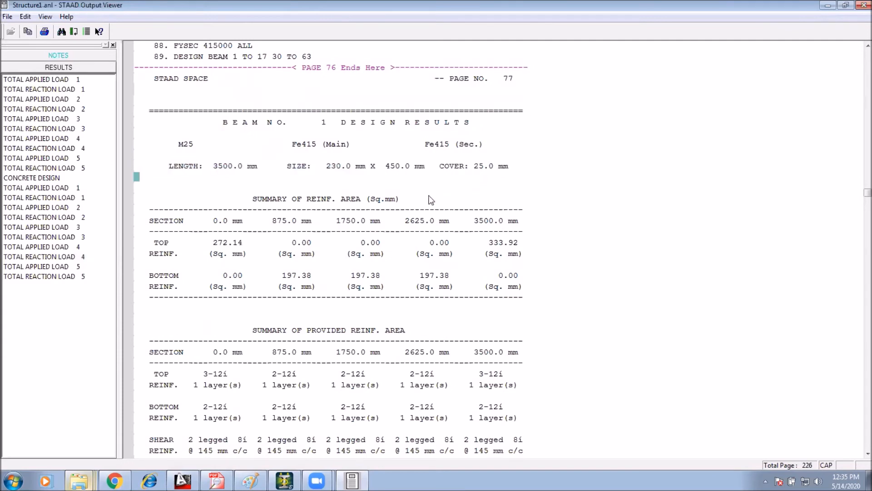
# Examine the provided top, bottom and shear reinforcement summary for beam no. 1
pyautogui.scroll(-1, 346, 212)
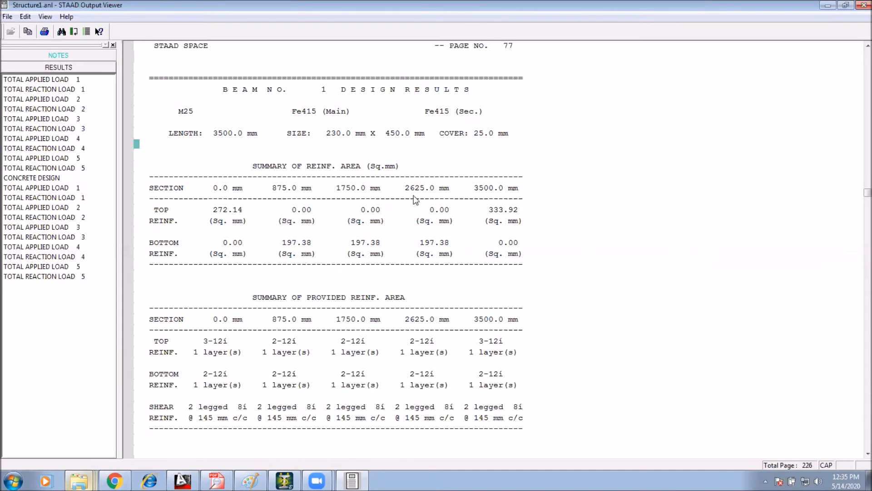
pyautogui.click(297, 297)
pyautogui.scroll(-1, 297, 298)
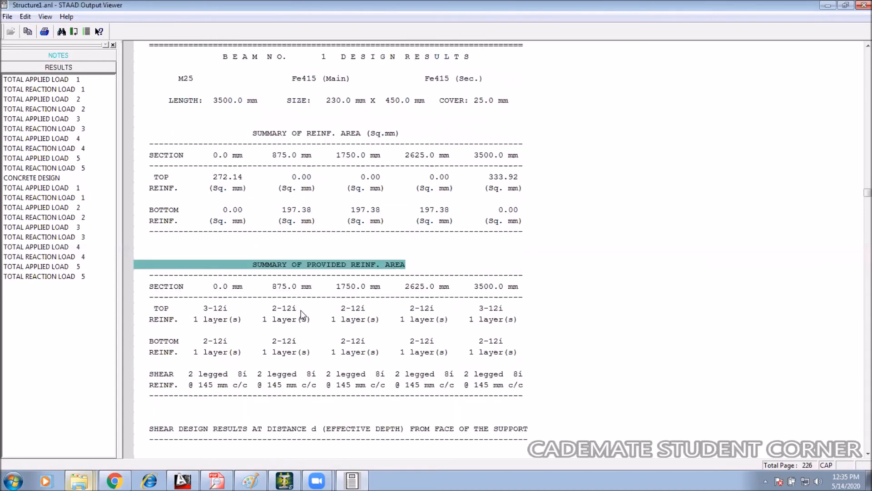
pyautogui.scroll(-3, 234, 307)
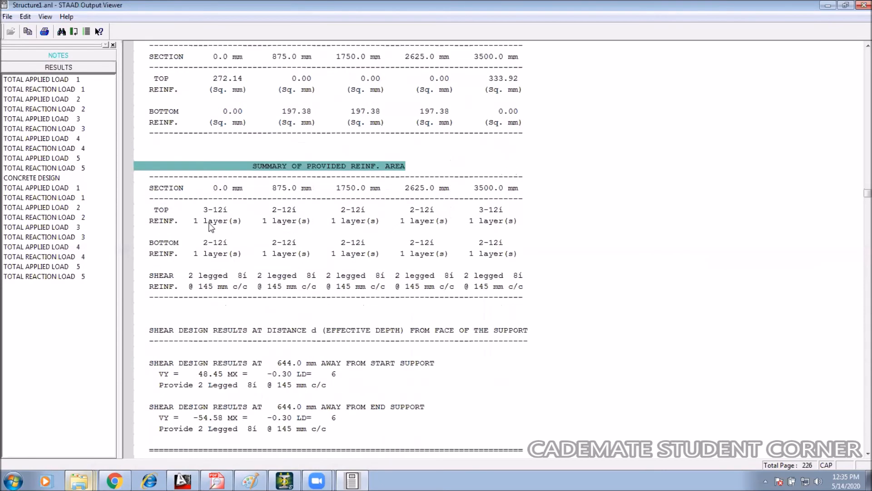
pyautogui.click(215, 211)
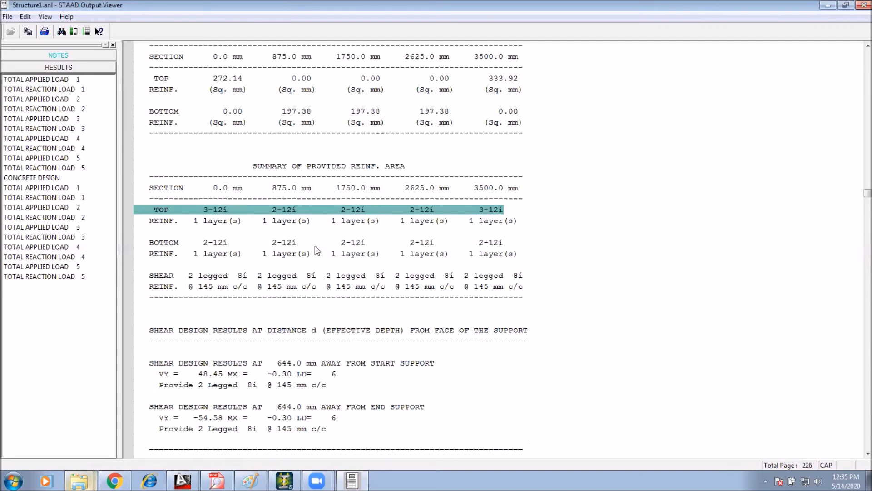
pyautogui.click(253, 248)
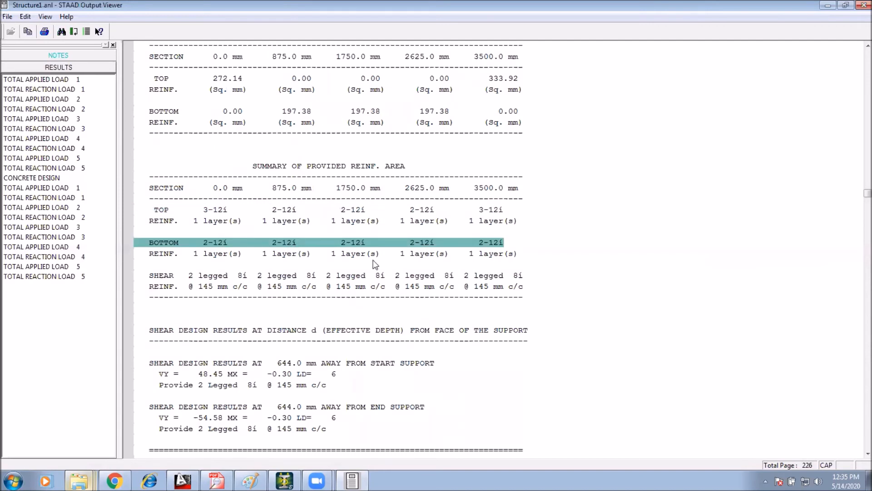
pyautogui.click(357, 213)
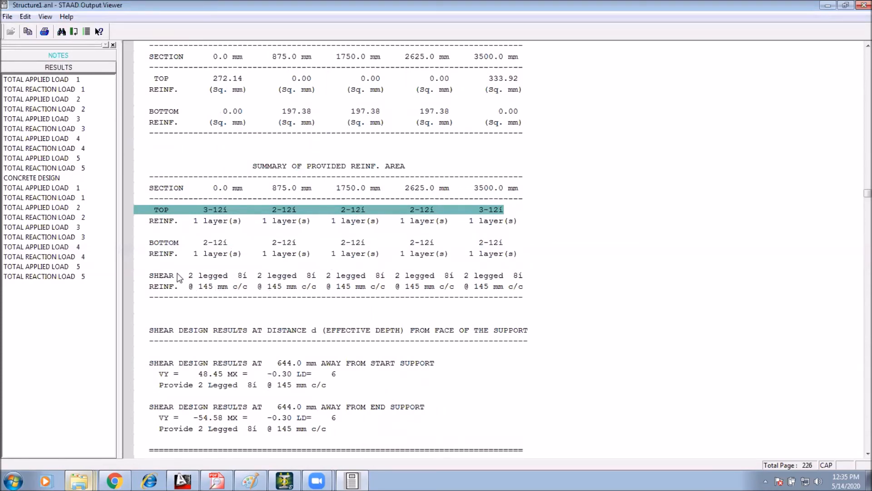
pyautogui.click(198, 276)
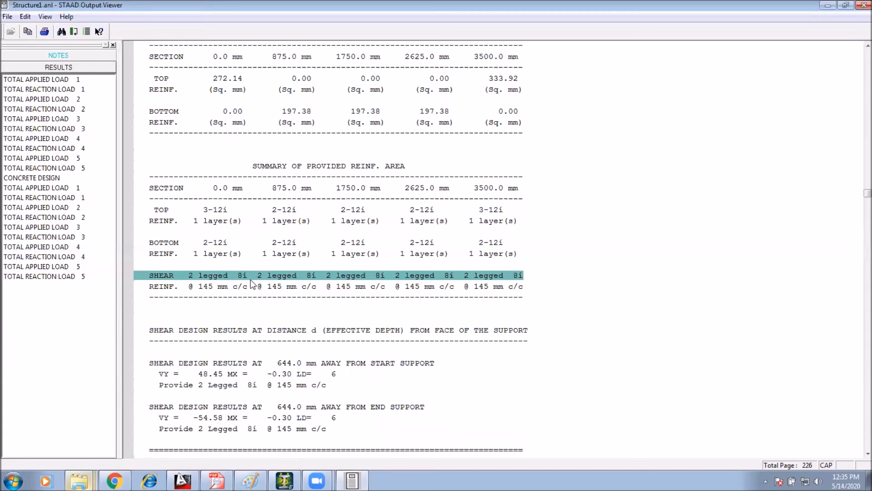
pyautogui.click(417, 287)
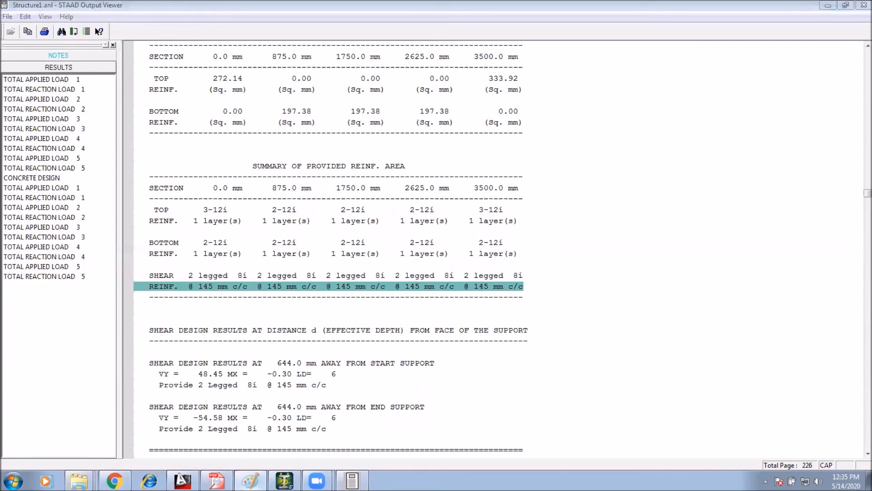
# Close the output report, return to the STAAD.Pro model and display the concrete design details of the rear top-level edge beam
pyautogui.click(864, 5)
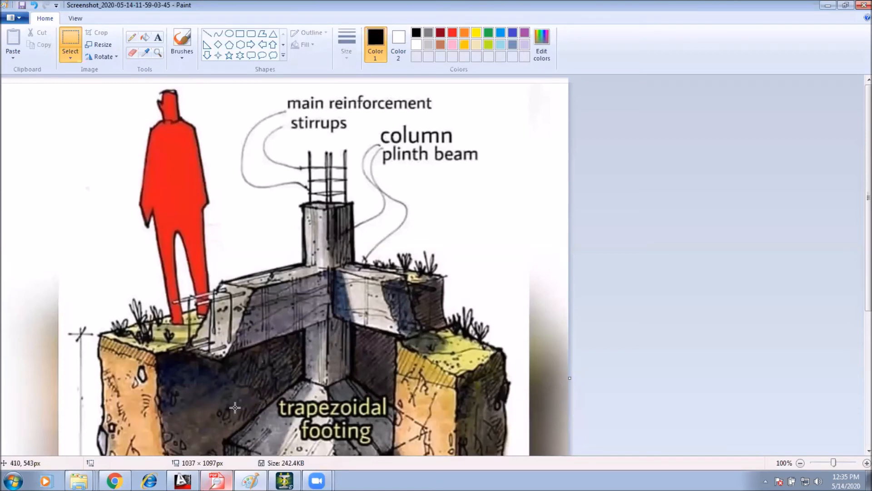
pyautogui.click(284, 481)
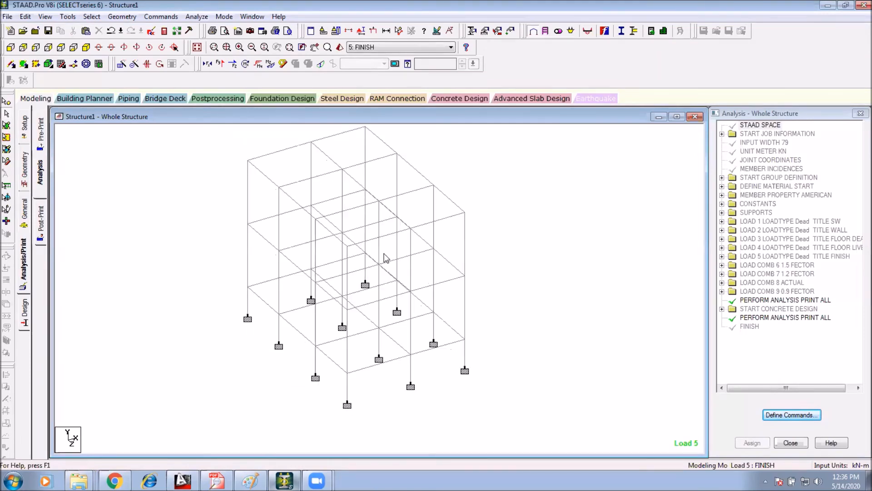
pyautogui.doubleClick(278, 155)
pyautogui.click(489, 130)
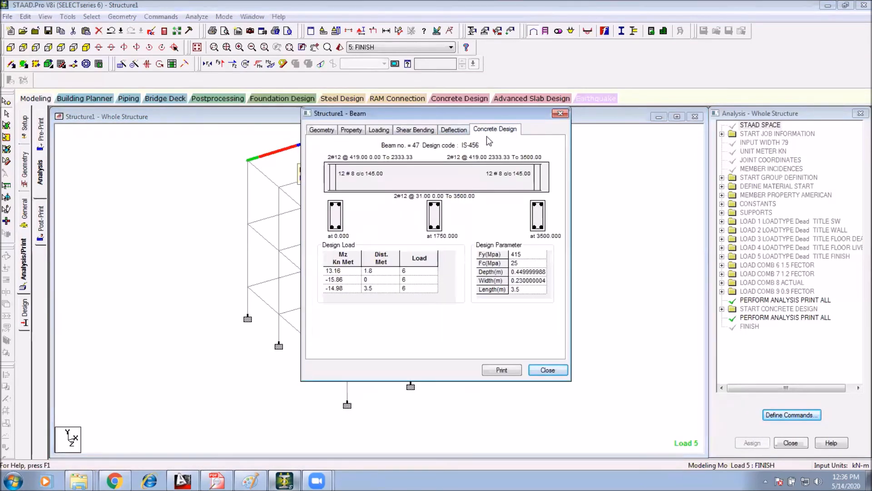
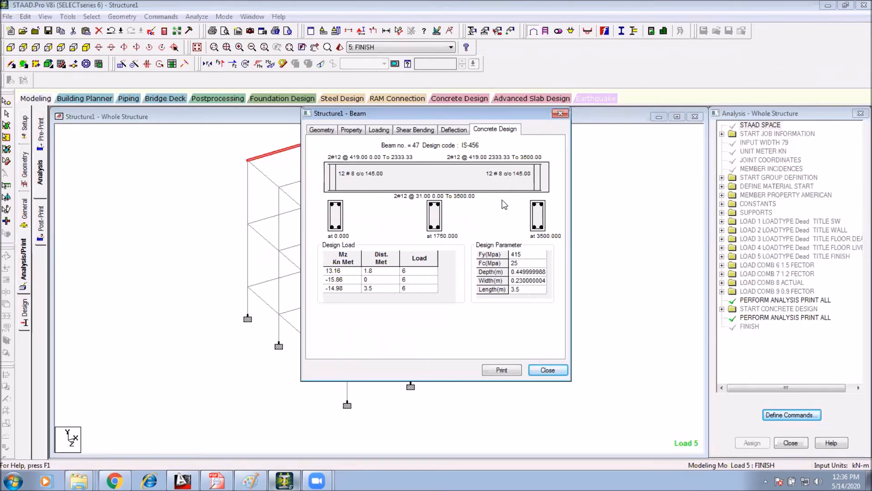
# Close the beam details and display the concrete design details of the middle-storey column at the rear corner
pyautogui.click(547, 370)
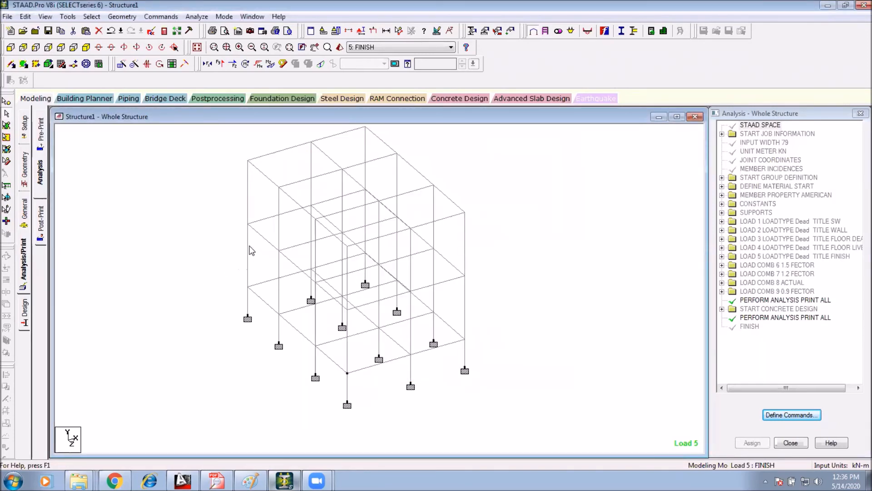
pyautogui.doubleClick(248, 250)
pyautogui.click(514, 129)
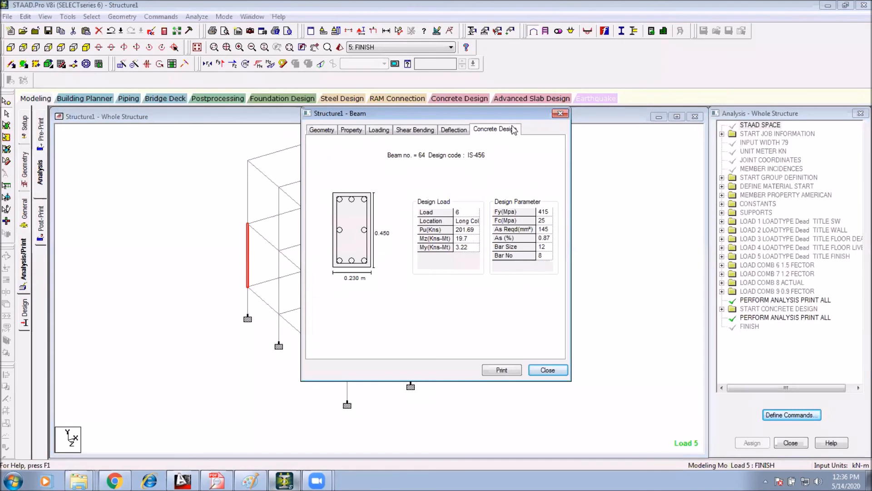
# Examine the design load, material grades, bar size and bar number for the middle-storey corner column
pyautogui.click(466, 213)
pyautogui.click(466, 221)
pyautogui.click(466, 229)
pyautogui.click(541, 212)
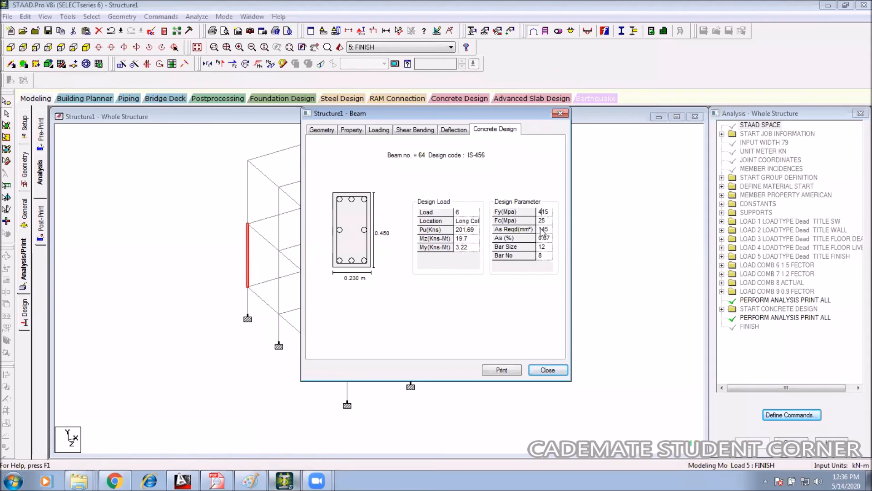
pyautogui.click(543, 221)
pyautogui.click(542, 255)
pyautogui.click(547, 247)
pyautogui.click(546, 255)
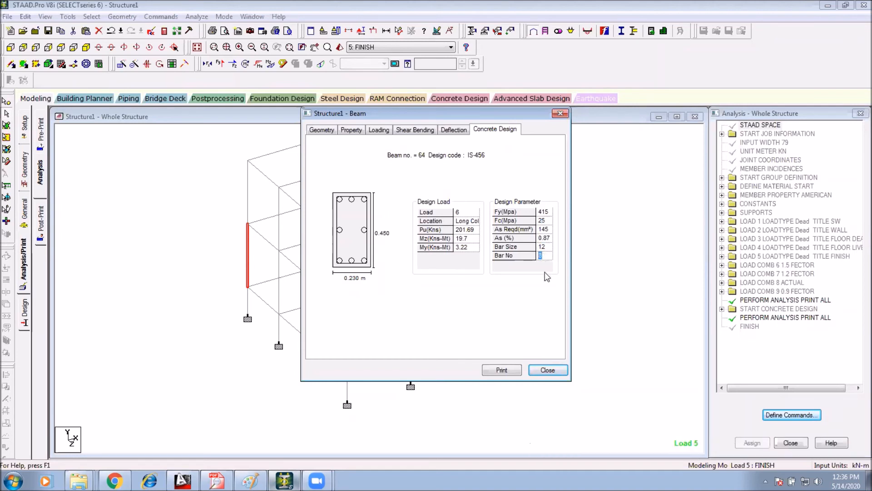
pyautogui.click(549, 256)
pyautogui.moveTo(549, 256); pyautogui.dragTo(537, 255)
pyautogui.click(545, 255)
# Compare the concrete design details of the top-storey and base-level columns in the same rear corner column line
pyautogui.click(248, 190)
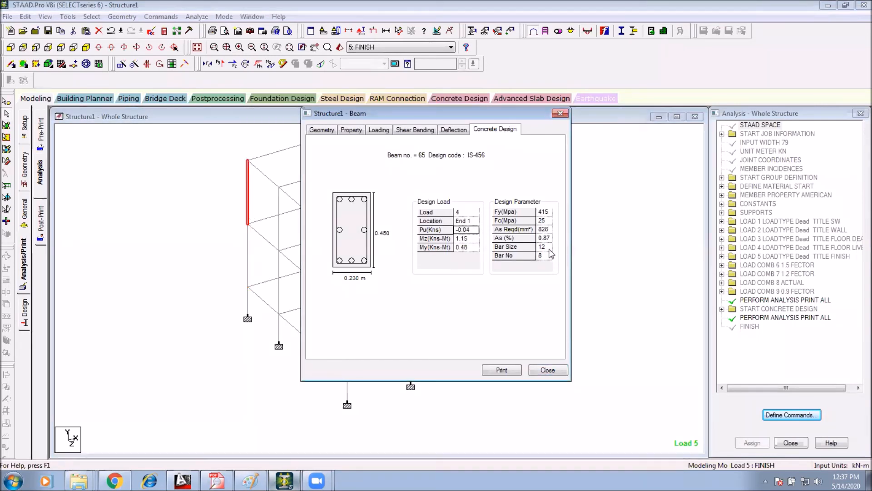
pyautogui.click(249, 302)
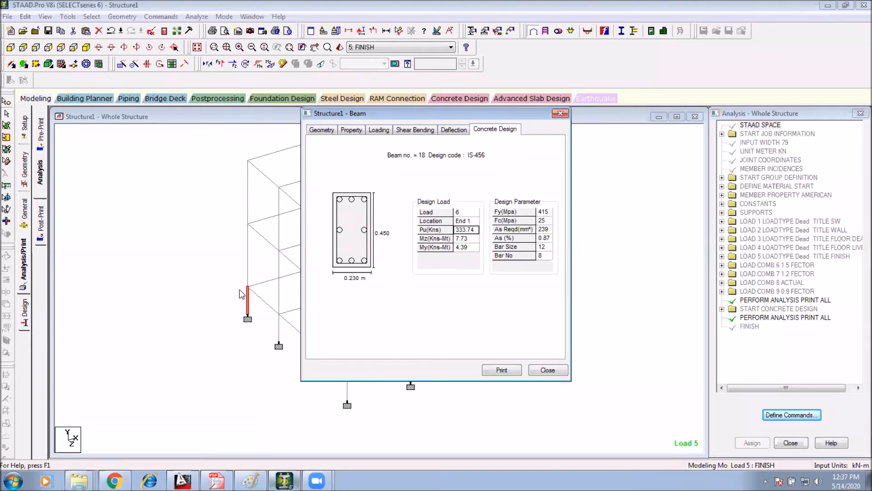
pyautogui.click(249, 202)
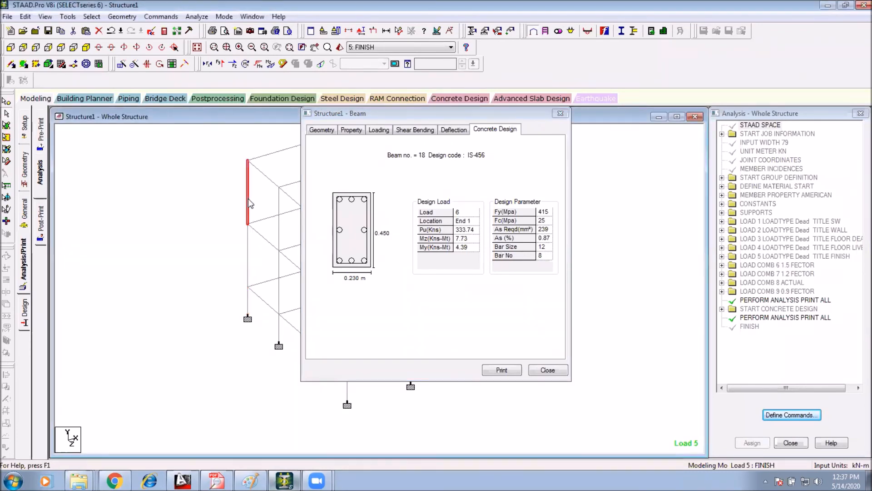
pyautogui.click(249, 262)
pyautogui.click(249, 304)
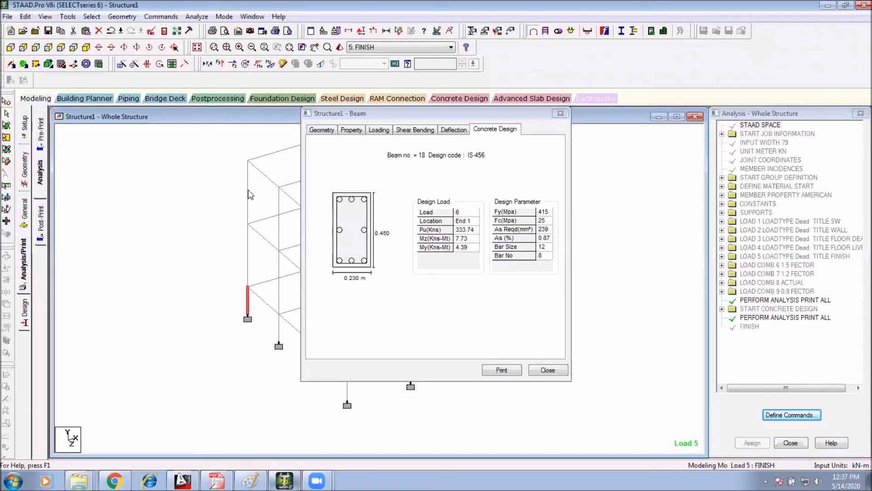
# Select the rear corner column line and its individual storeys, followed by the top-storey column of the adjacent column line
pyautogui.moveTo(251, 148); pyautogui.dragTo(218, 376)
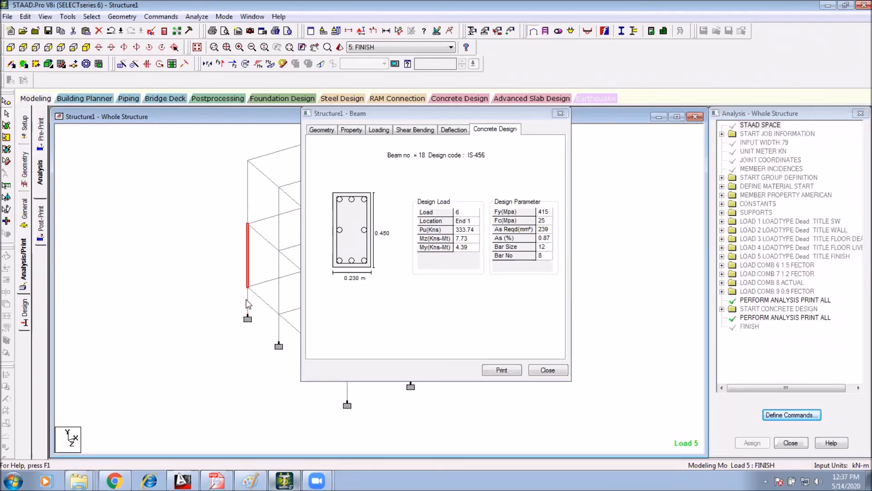
pyautogui.moveTo(248, 209)
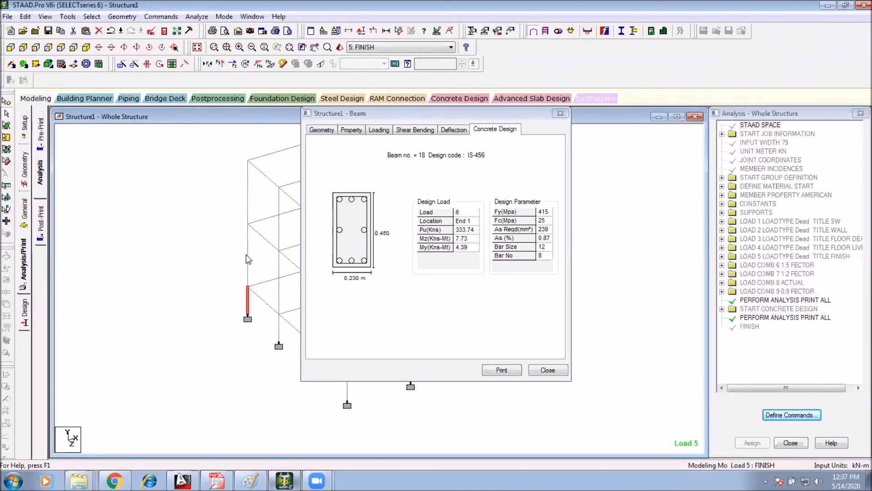
pyautogui.moveTo(248, 259)
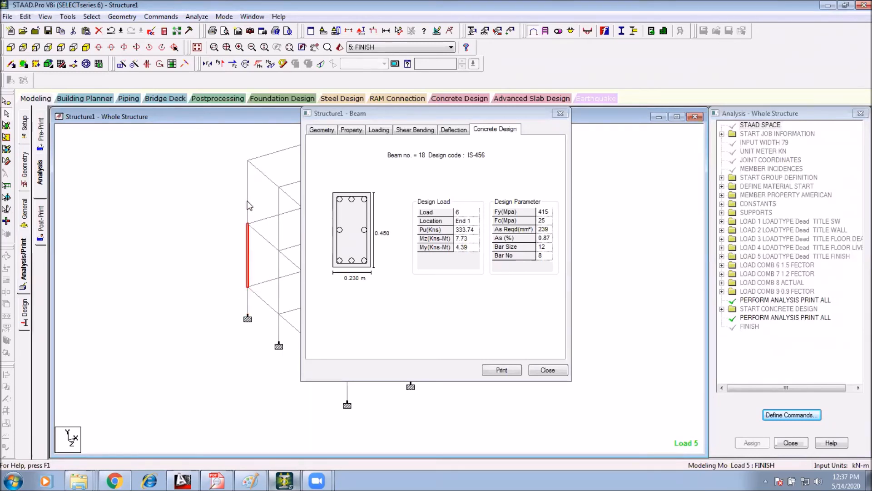
pyautogui.scroll(-1, 182, 250)
pyautogui.scroll(-1, 181, 325)
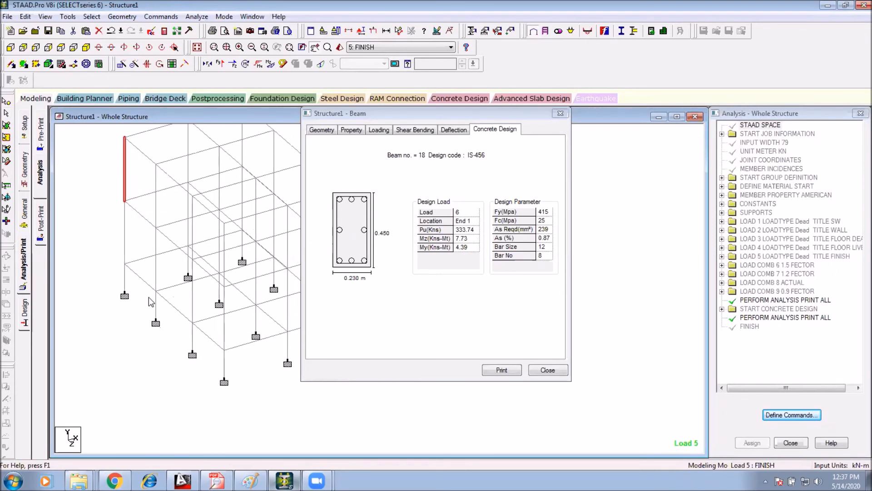
pyautogui.moveTo(162, 314); pyautogui.dragTo(183, 350, button='middle')
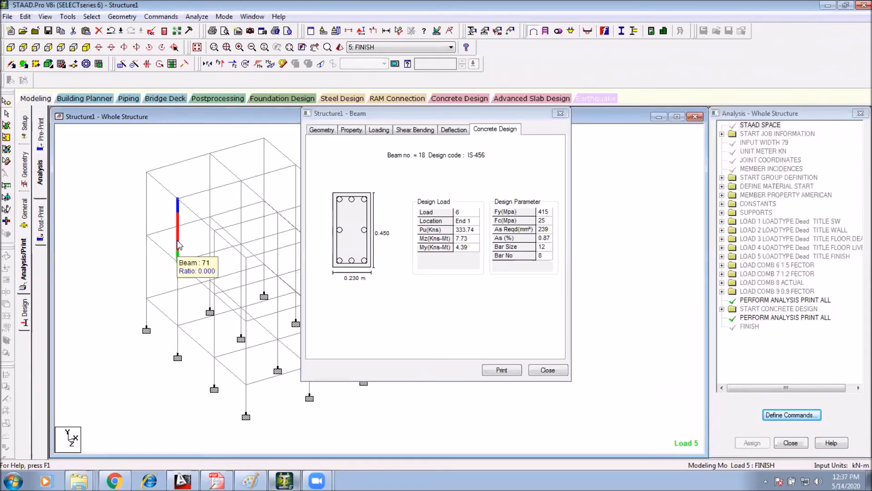
pyautogui.moveTo(209, 300); pyautogui.dragTo(164, 288, button='middle')
pyautogui.scroll(-5, 185, 307)
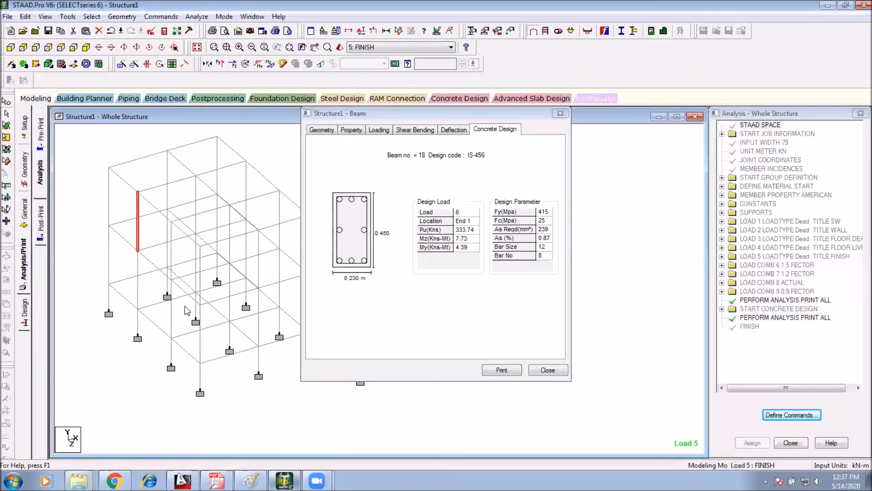
# Close the member details, highlight the full-height column line at the opposite outer corner and clear the selection
pyautogui.click(548, 371)
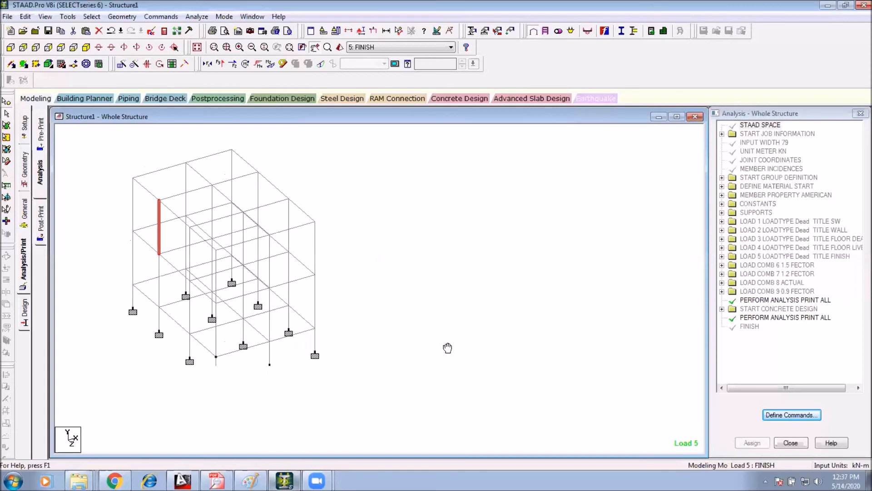
pyautogui.moveTo(448, 349); pyautogui.dragTo(562, 356, button='middle')
pyautogui.moveTo(478, 187); pyautogui.dragTo(407, 381)
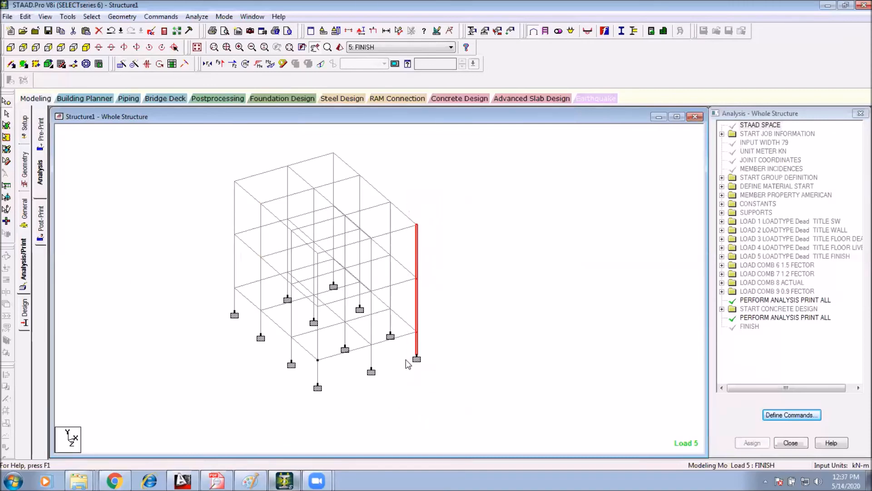
pyautogui.click(476, 226)
# Open the analysis output report and go through its concrete design section to the column design results
pyautogui.click(165, 31)
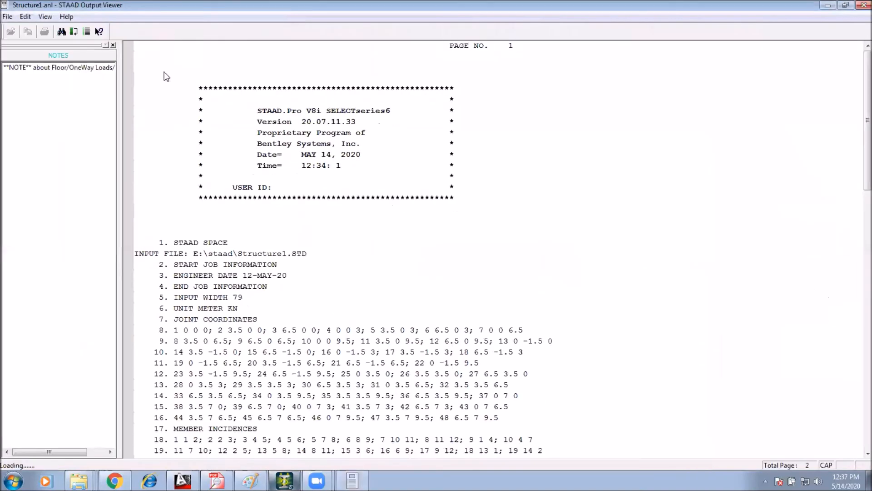
pyautogui.click(41, 163)
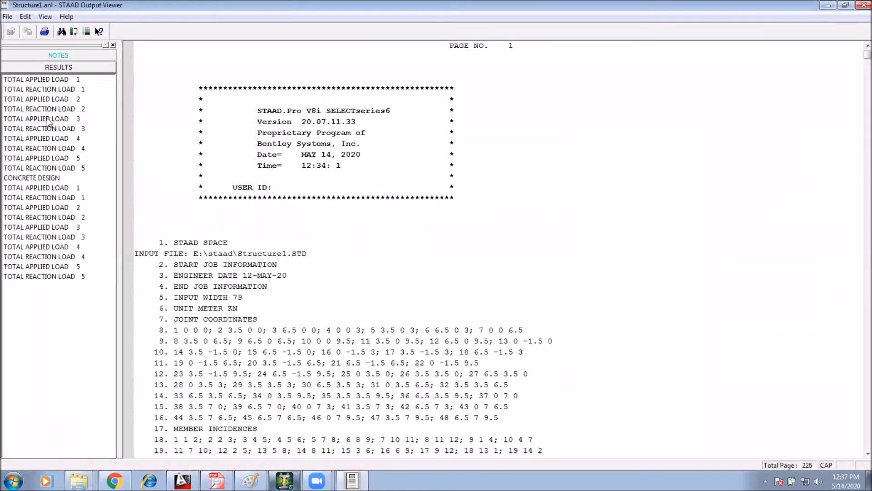
pyautogui.click(43, 178)
pyautogui.scroll(-15, 272, 204)
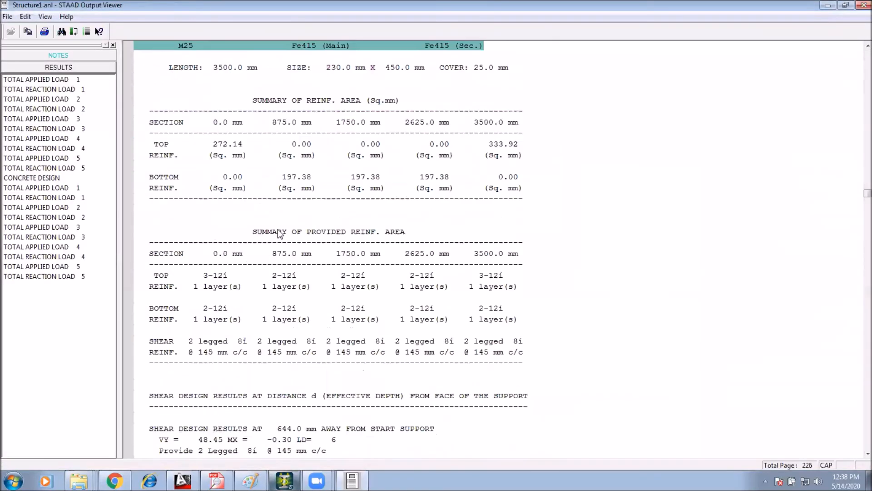
pyautogui.moveTo(857, 198); pyautogui.dragTo(857, 306)
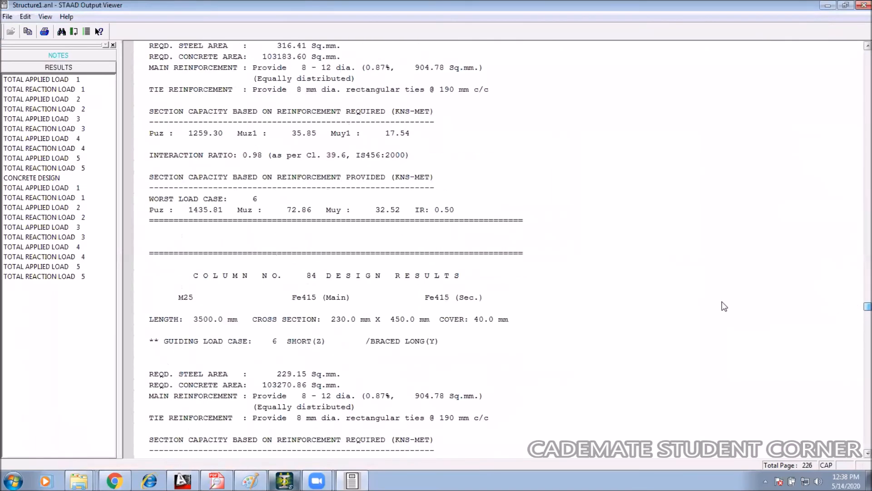
# Locate the design results for column no. 83 in the output report
pyautogui.scroll(6, 461, 258)
pyautogui.click(331, 203)
pyautogui.scroll(2, 257, 185)
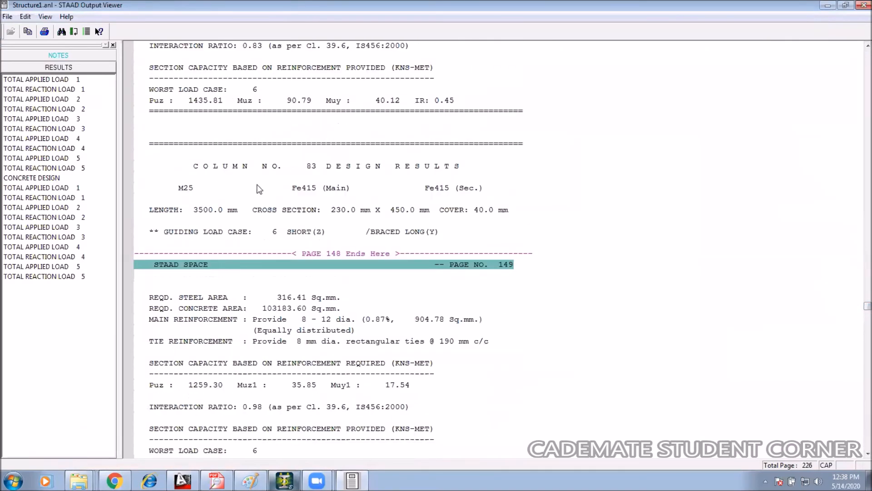
pyautogui.click(206, 166)
pyautogui.scroll(1, 435, 192)
pyautogui.scroll(-3, 223, 258)
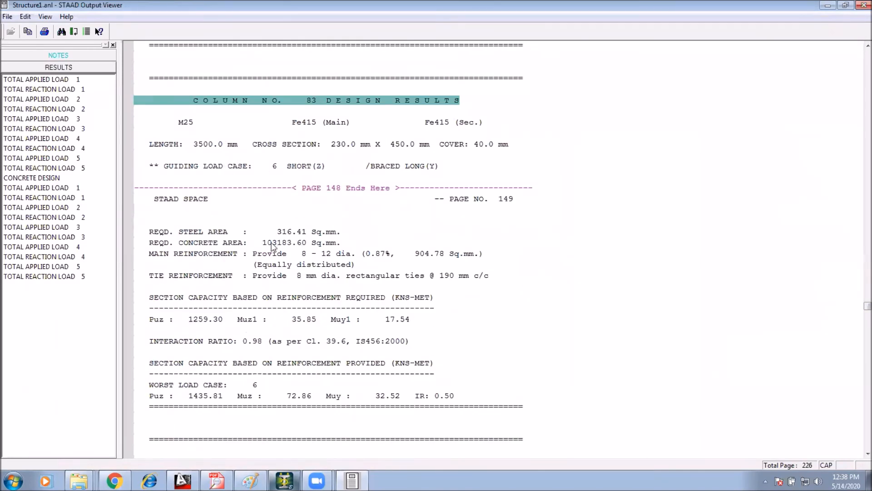
# Examine the required steel area, main reinforcement, bar distribution and tie reinforcement for column no. 83
pyautogui.click(292, 236)
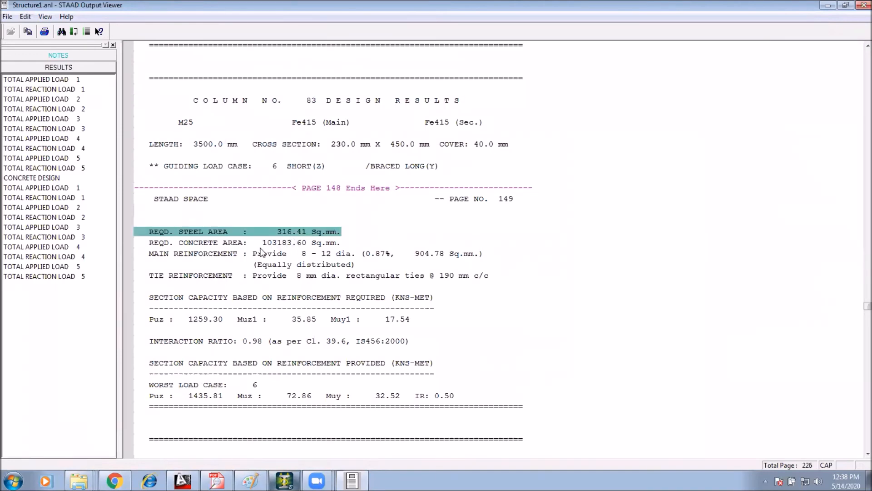
pyautogui.click(324, 253)
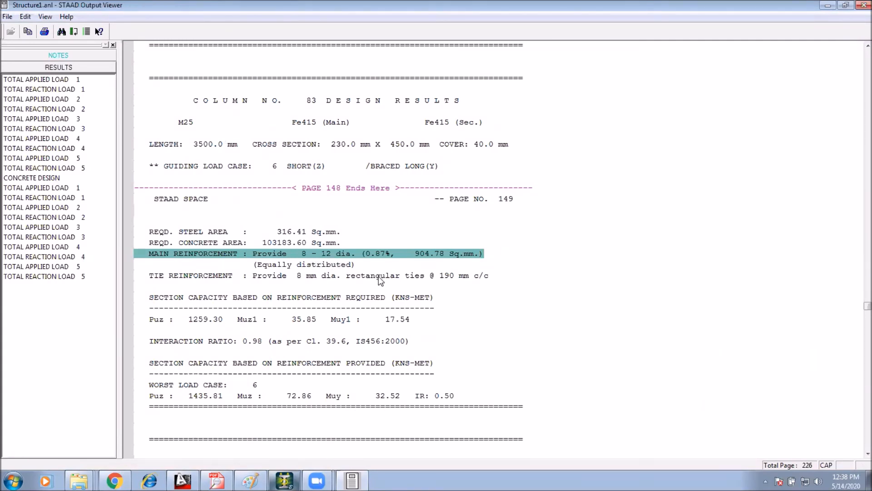
pyautogui.click(303, 266)
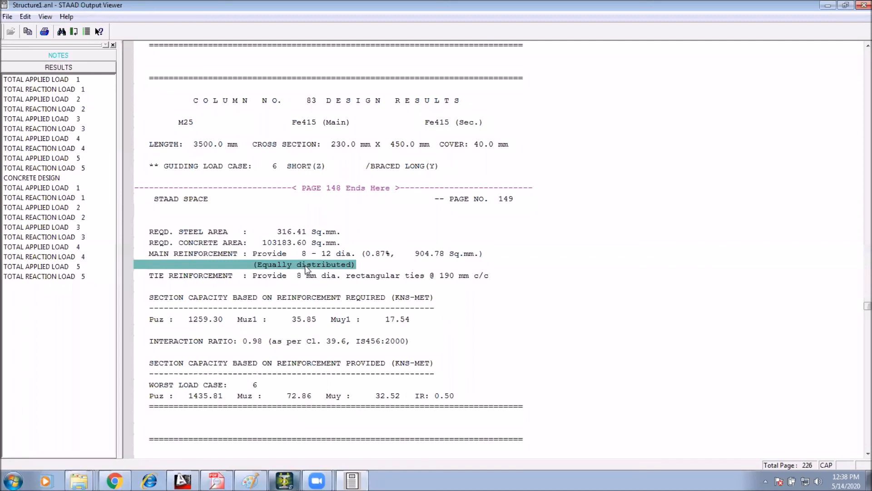
pyautogui.click(307, 278)
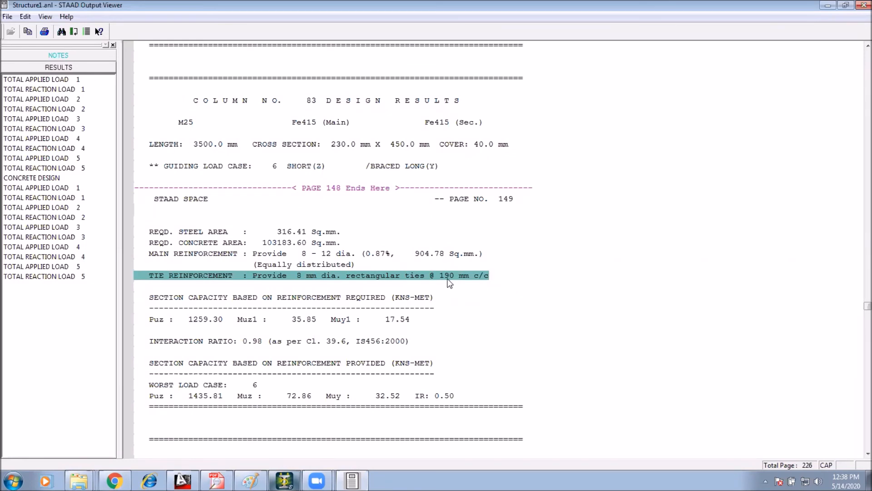
# Review the section capacity results of column no. 83 and the start of the column no. 84 results, then close the report
pyautogui.scroll(-2, 447, 274)
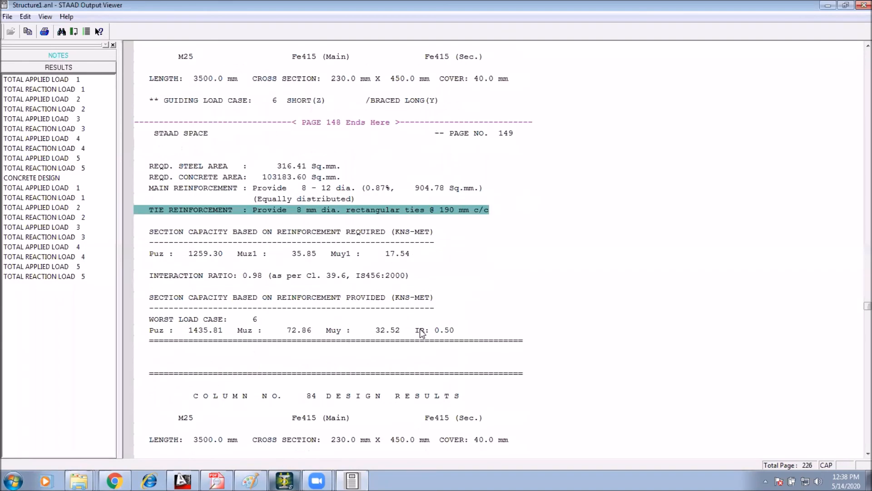
pyautogui.scroll(-5, 243, 334)
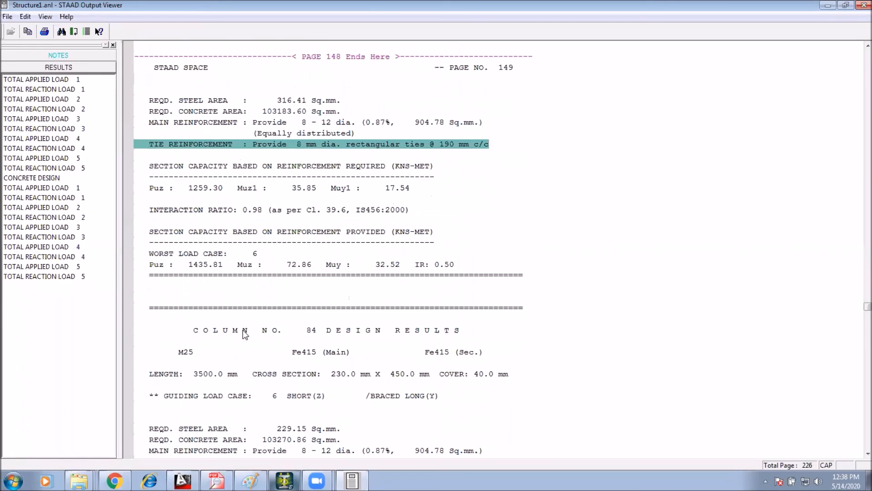
pyautogui.click(311, 234)
pyautogui.scroll(-2, 302, 352)
pyautogui.click(861, 5)
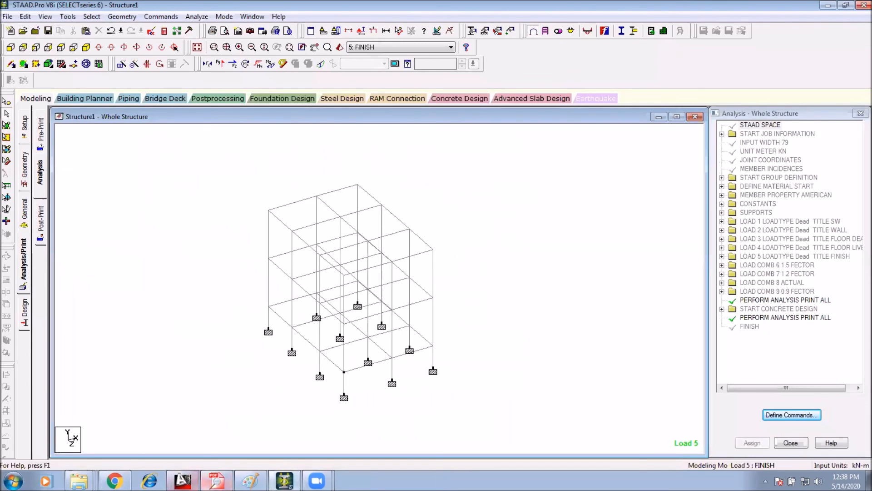
# Switch to Free PDF Reader to check the Day 16 RCC design topics and return to the STAAD.Pro model
pyautogui.click(216, 480)
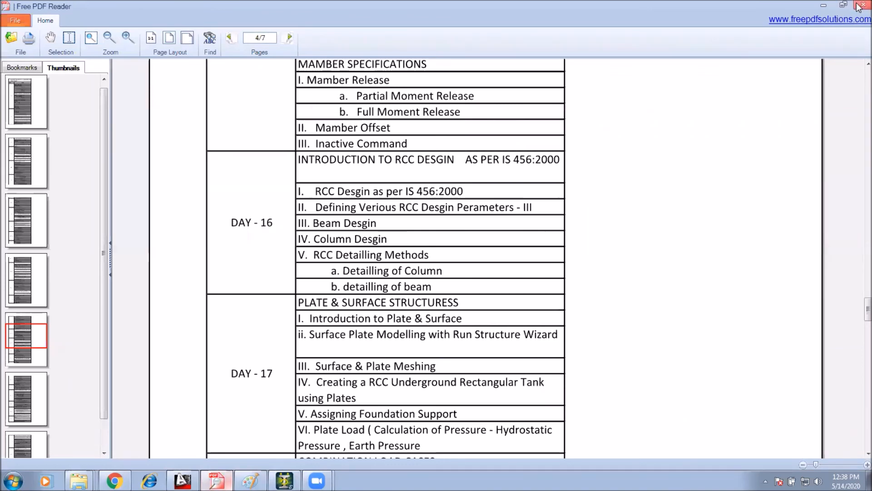
pyautogui.click(823, 5)
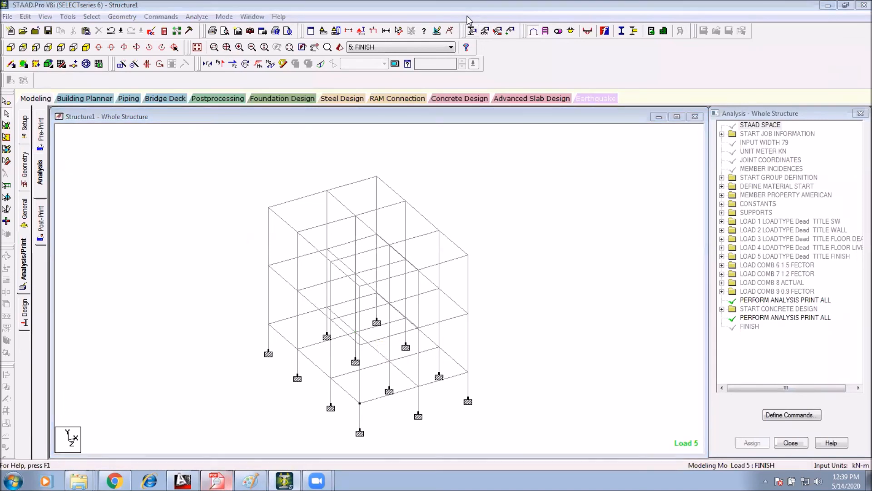
# Display the concrete design details of the rear top-level edge beam beside the frame and clear the beam selection
pyautogui.moveTo(208, 190); pyautogui.dragTo(198, 183, button='middle')
pyautogui.moveTo(335, 258); pyautogui.dragTo(220, 237, button='middle')
pyautogui.doubleClick(173, 174)
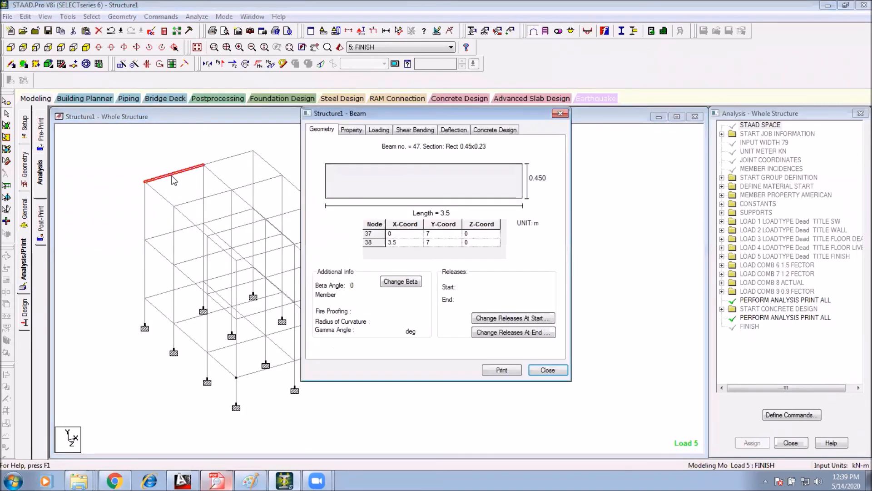
pyautogui.click(558, 126)
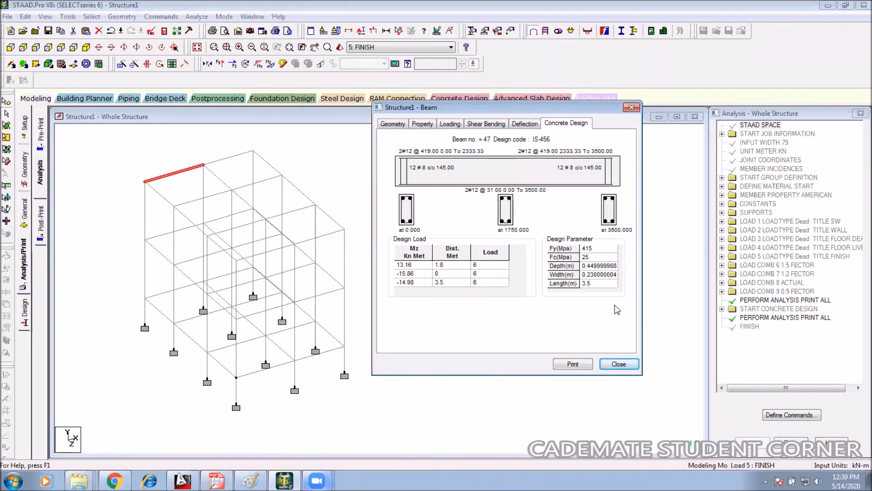
pyautogui.click(339, 245)
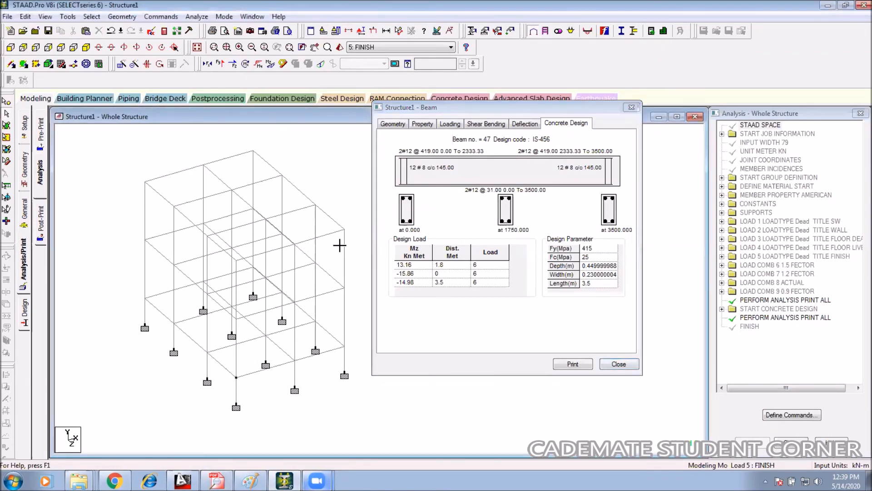
# Display the concrete design details of the top-storey column at the frame's right-hand corner, then close its member details
pyautogui.click(345, 250)
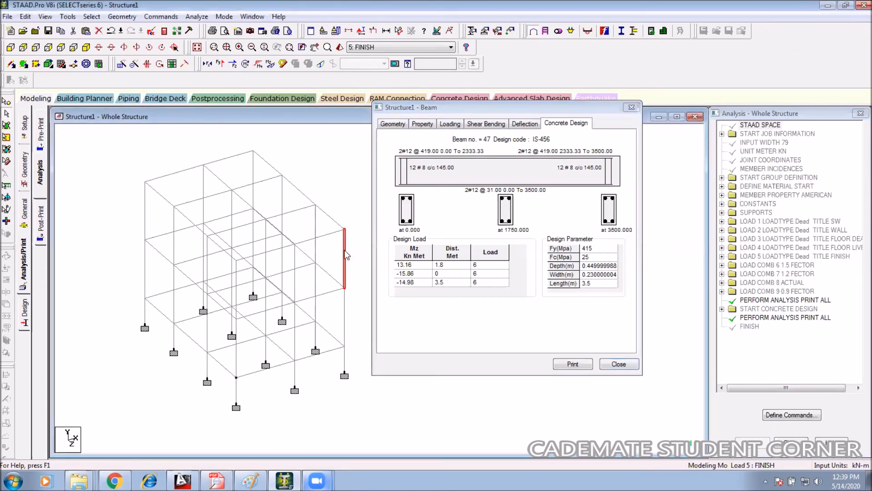
pyautogui.doubleClick(345, 255)
pyautogui.click(566, 124)
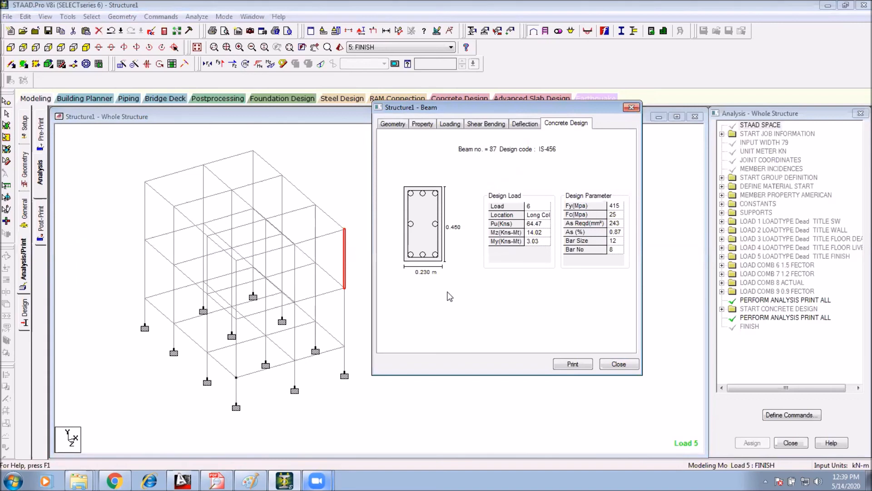
pyautogui.click(631, 107)
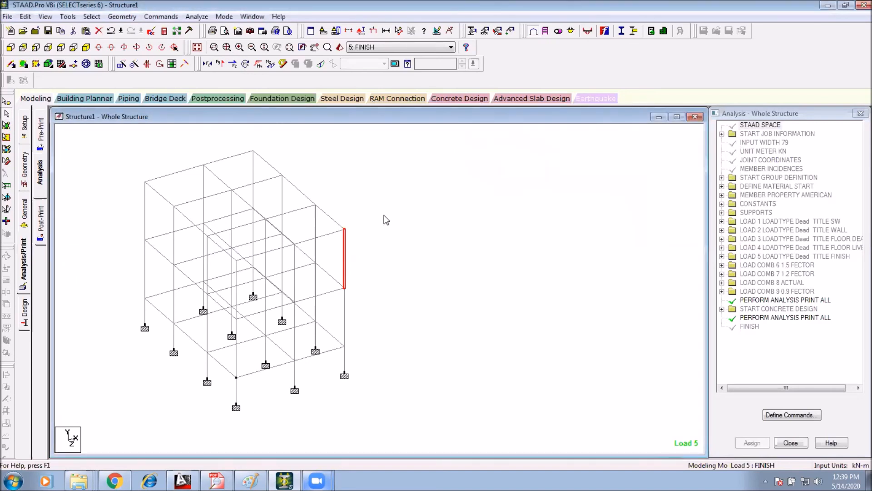
pyautogui.scroll(1, 310, 301)
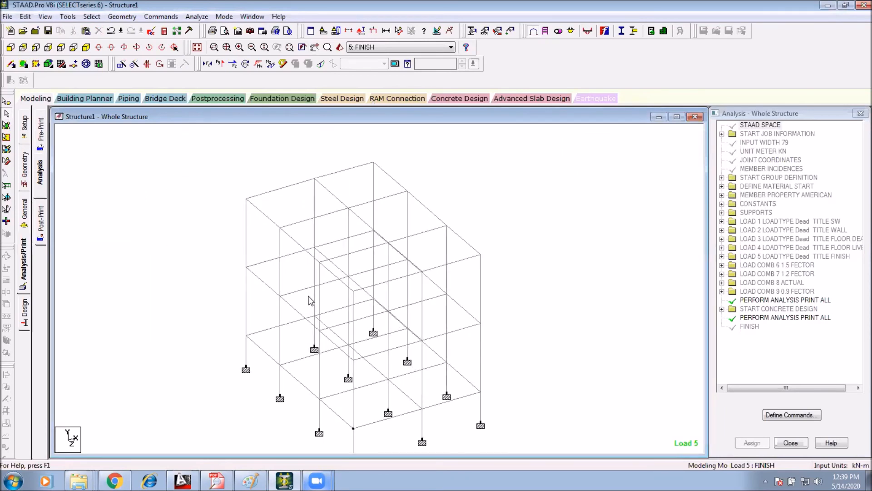
pyautogui.click(437, 32)
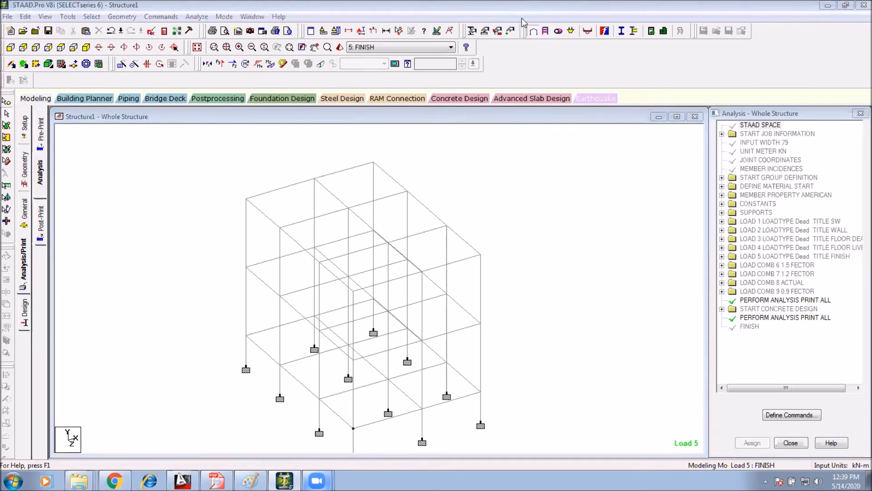
pyautogui.moveTo(428, 298); pyautogui.dragTo(382, 323, button='middle')
pyautogui.moveTo(396, 361); pyautogui.dragTo(387, 334, button='middle')
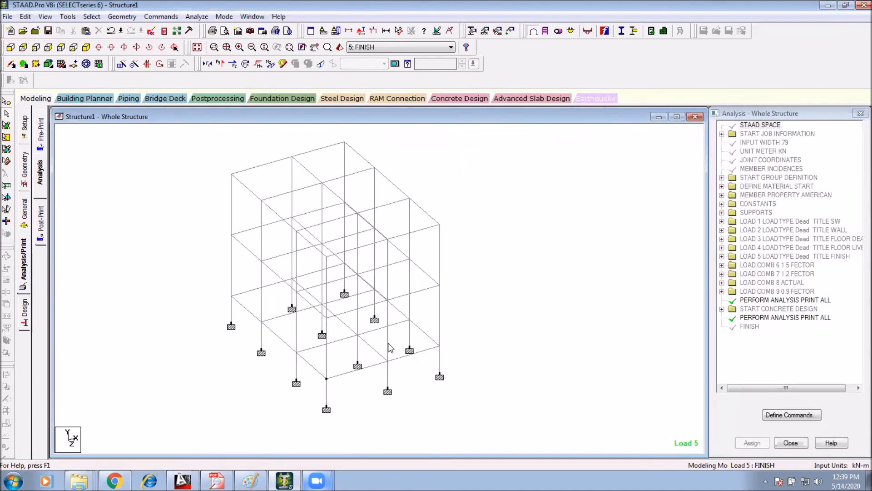
pyautogui.moveTo(424, 371); pyautogui.dragTo(415, 363, button='middle')
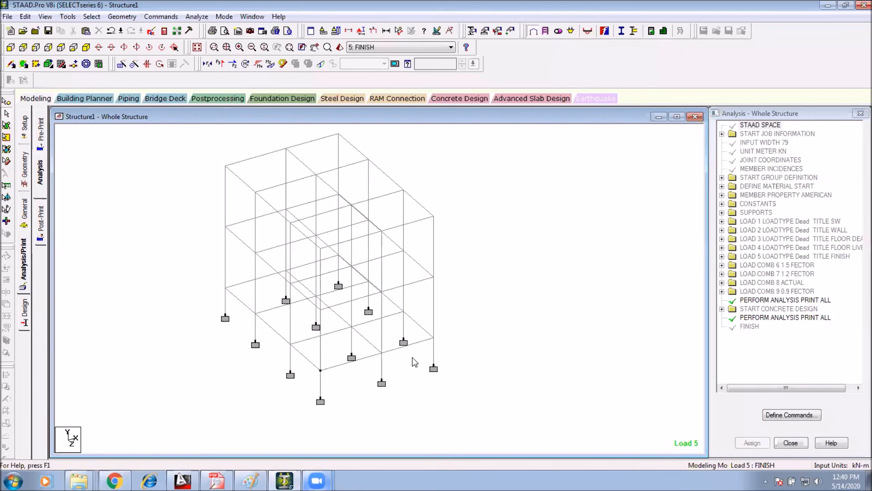
pyautogui.moveTo(414, 361); pyautogui.dragTo(419, 380, button='middle')
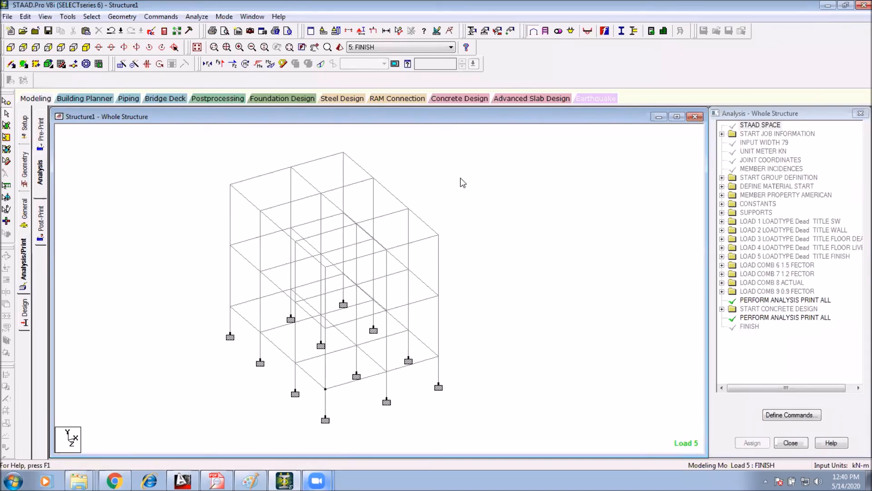
# Review the print options for Perform Analysis and the PDelta Analysis settings, then close the analysis commands without adding any
pyautogui.click(21, 261)
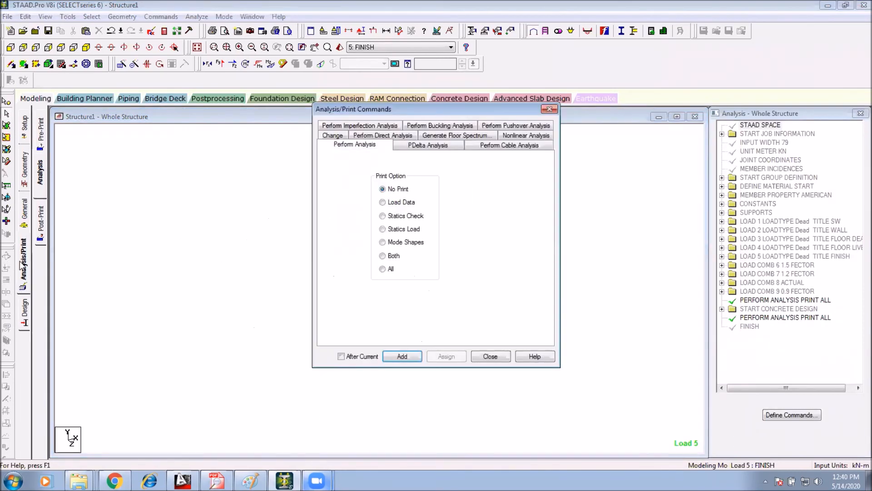
pyautogui.moveTo(415, 111); pyautogui.dragTo(317, 97)
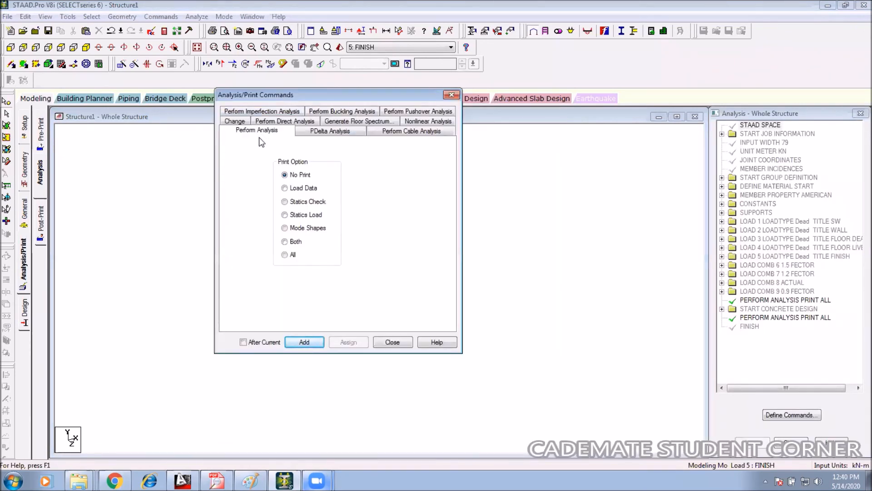
pyautogui.click(357, 132)
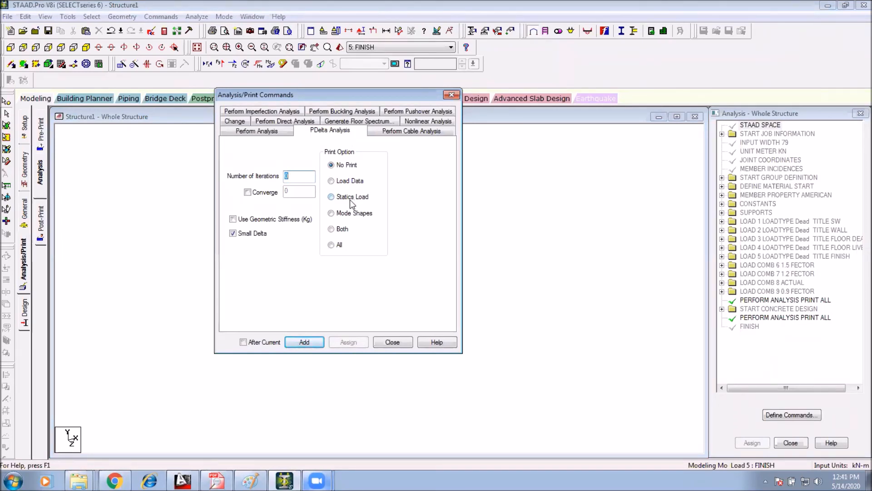
pyautogui.click(389, 343)
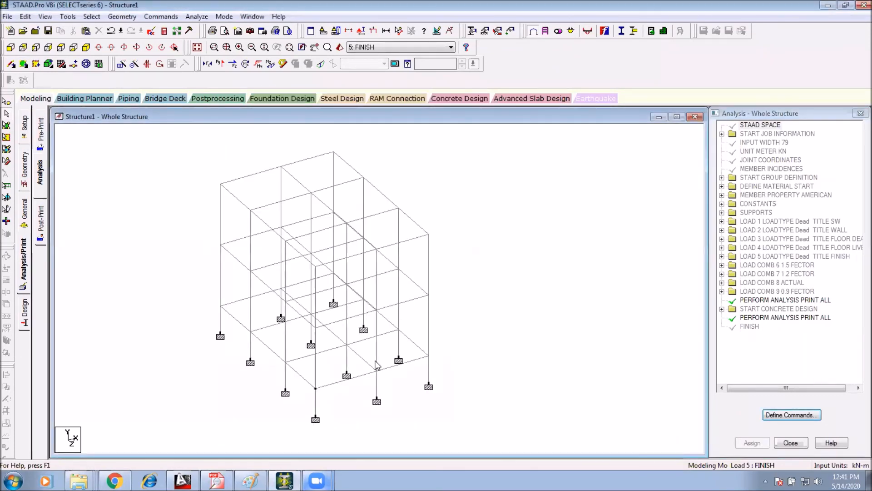